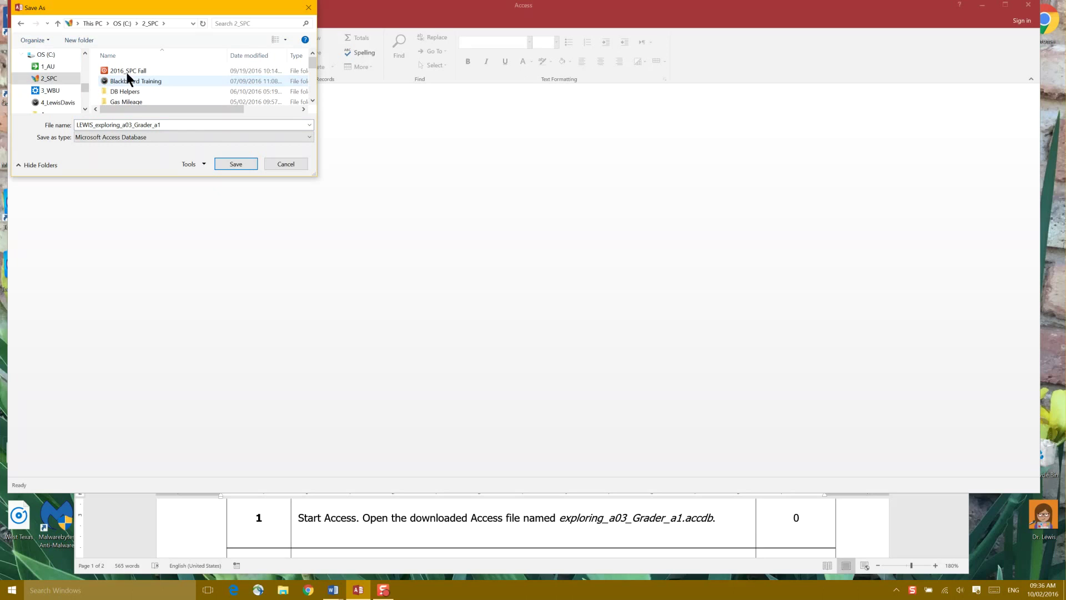
- Save the database in the Access Chapter 3 folder under 2016_SPC Fall, ITSW 2337, keeping the proposed file name
double_click(128, 72)
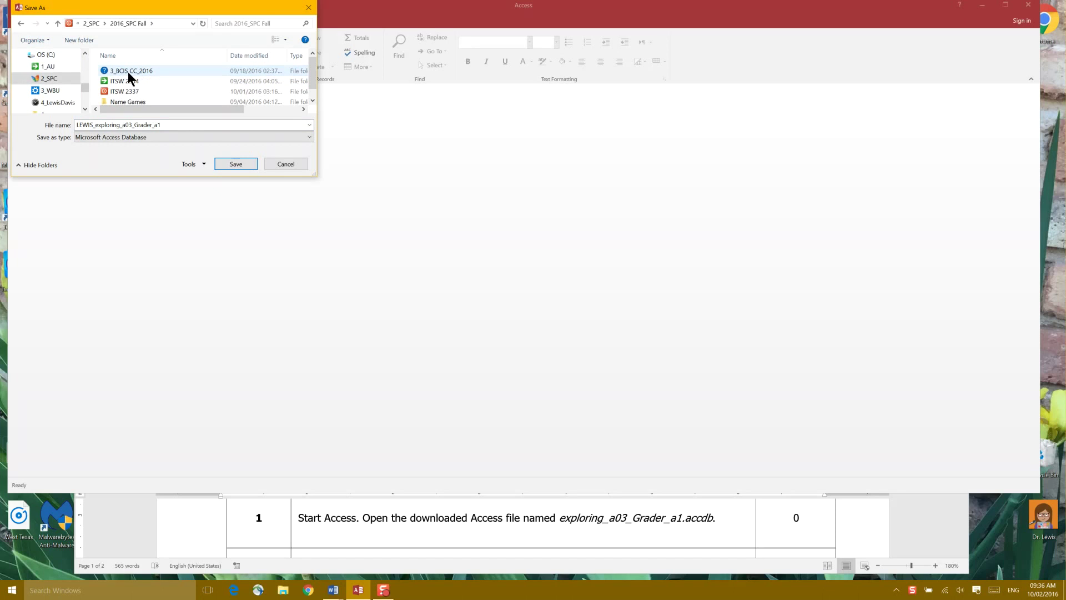
double_click(128, 91)
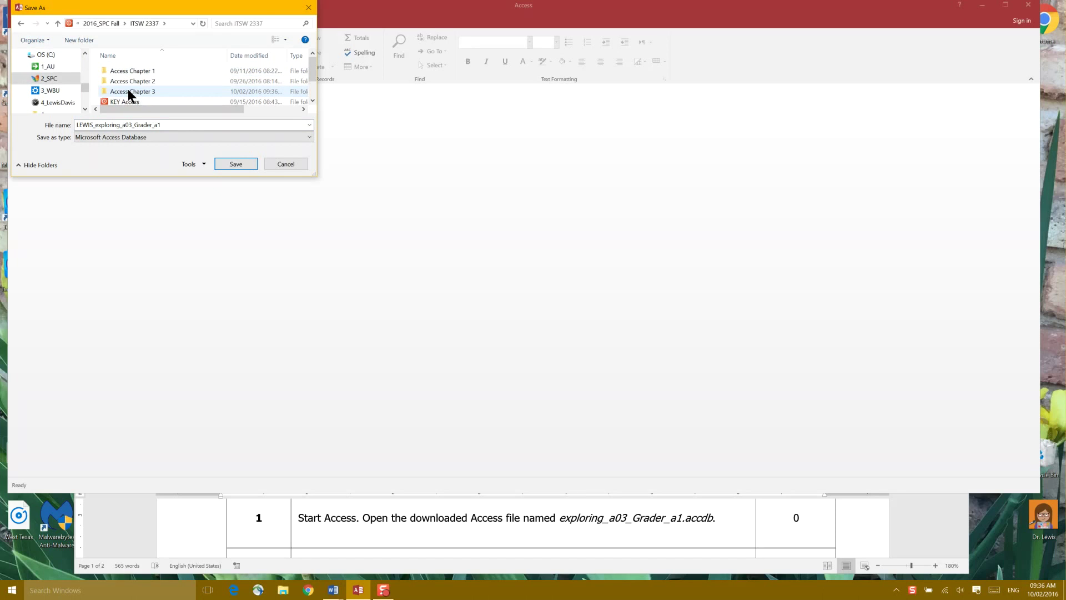
double_click(129, 91)
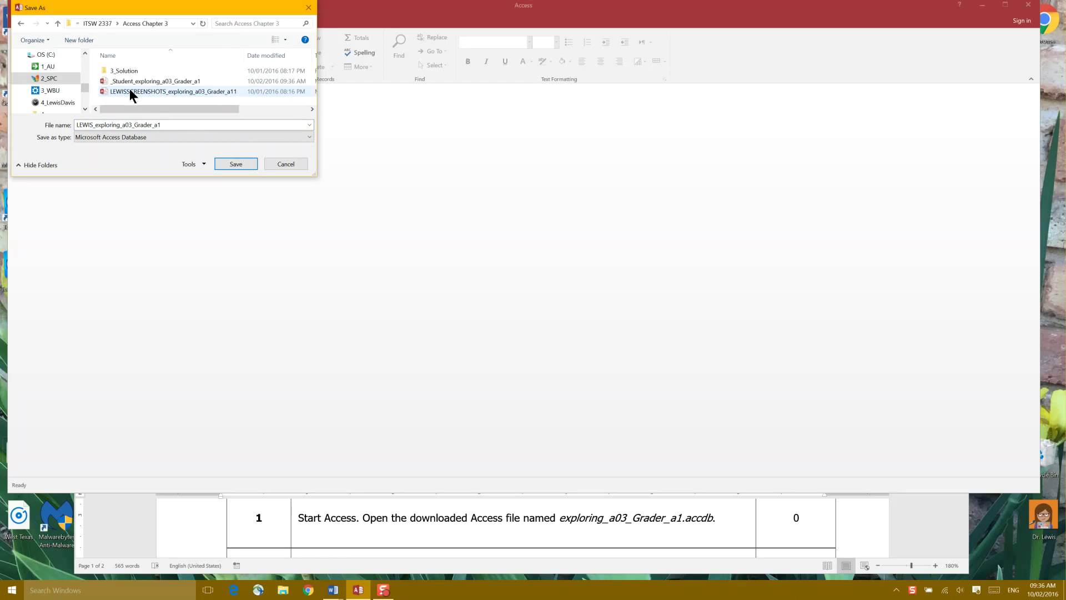
click(244, 163)
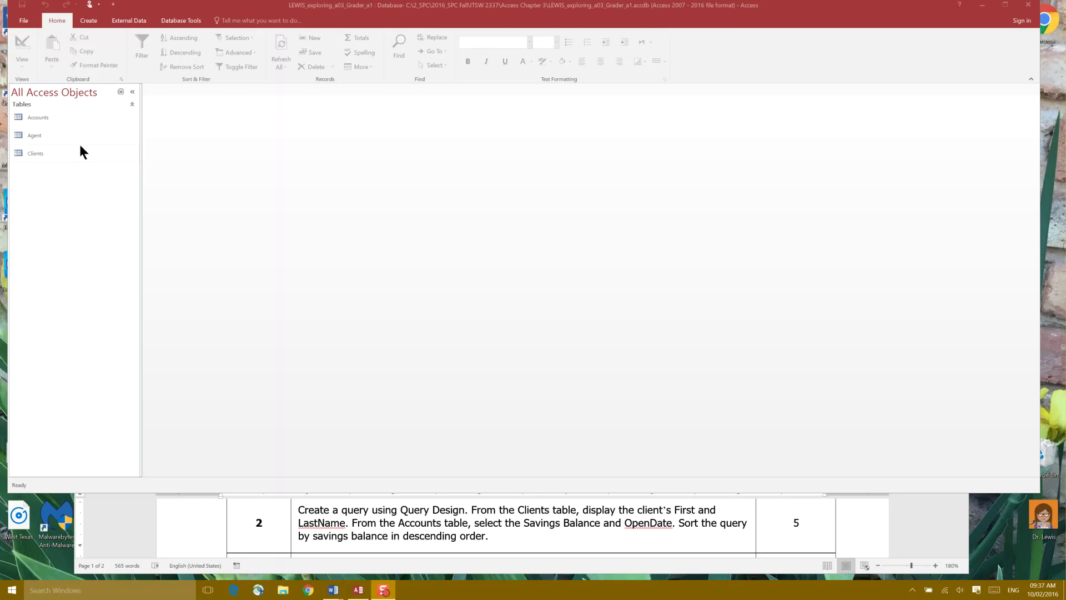
- Create a new query in Query Design that contains the Clients and Accounts tables
click(88, 22)
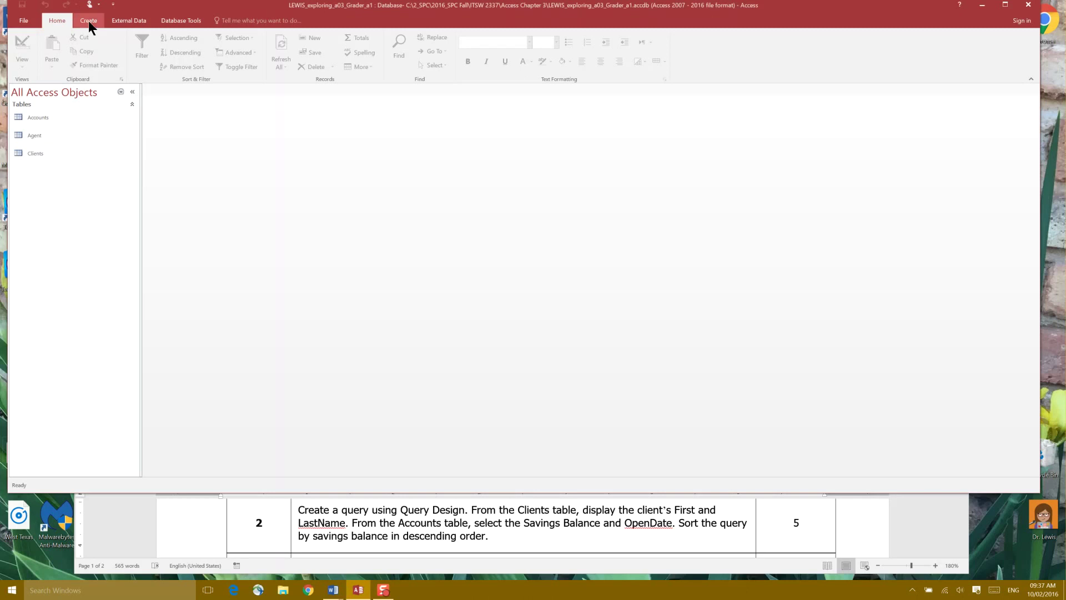
click(89, 22)
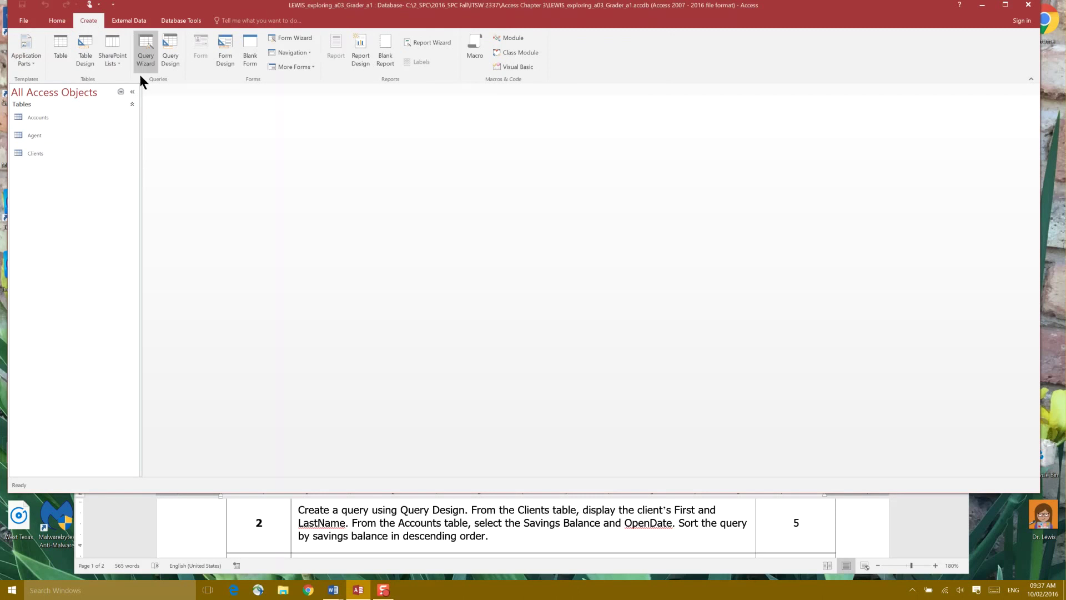
click(172, 55)
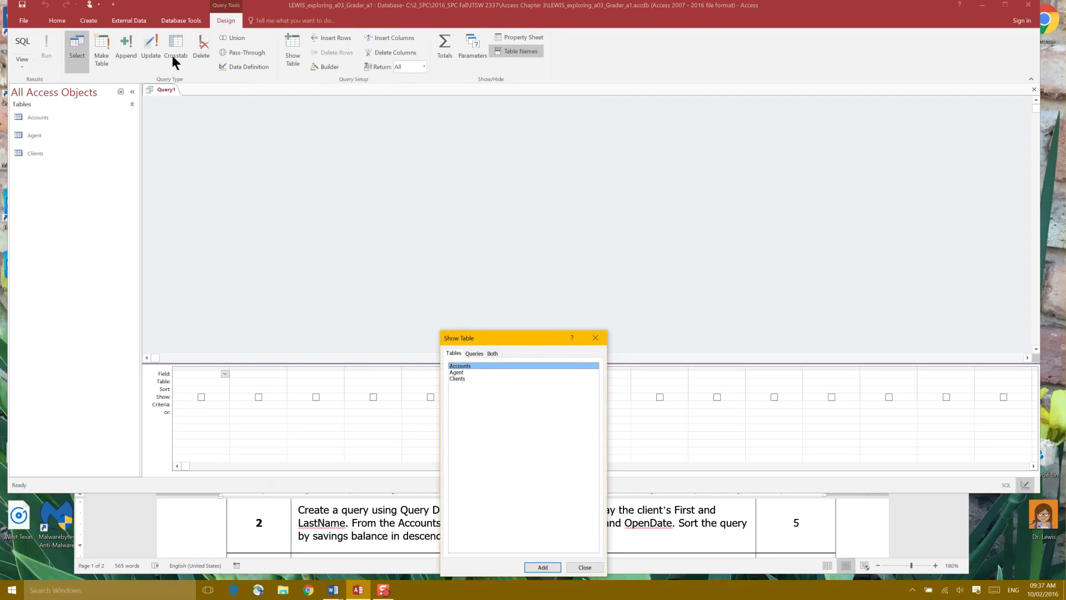
drag(509, 335, 497, 110)
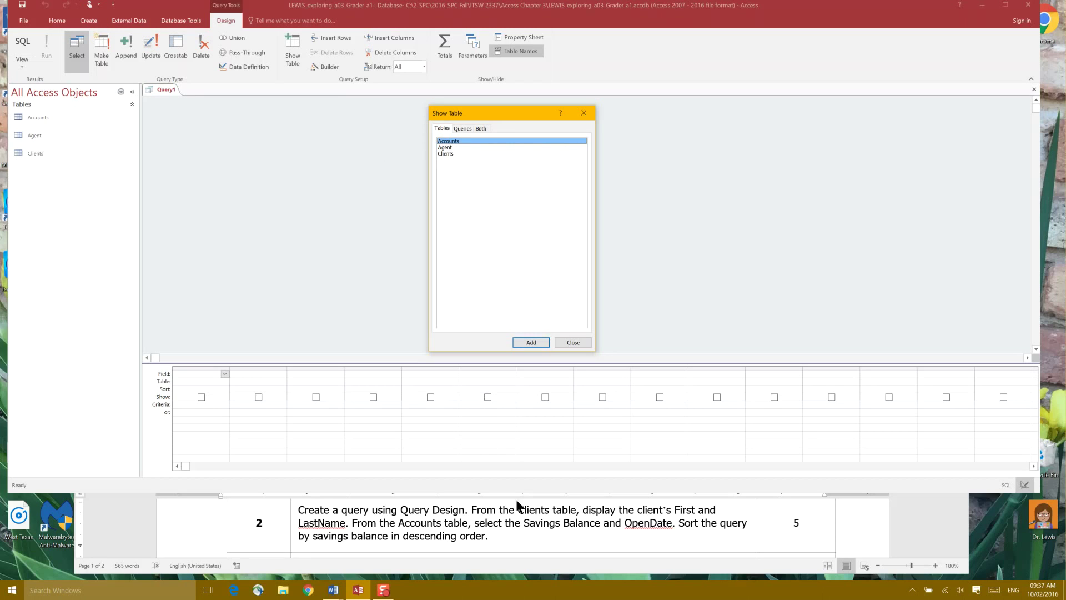
double_click(451, 154)
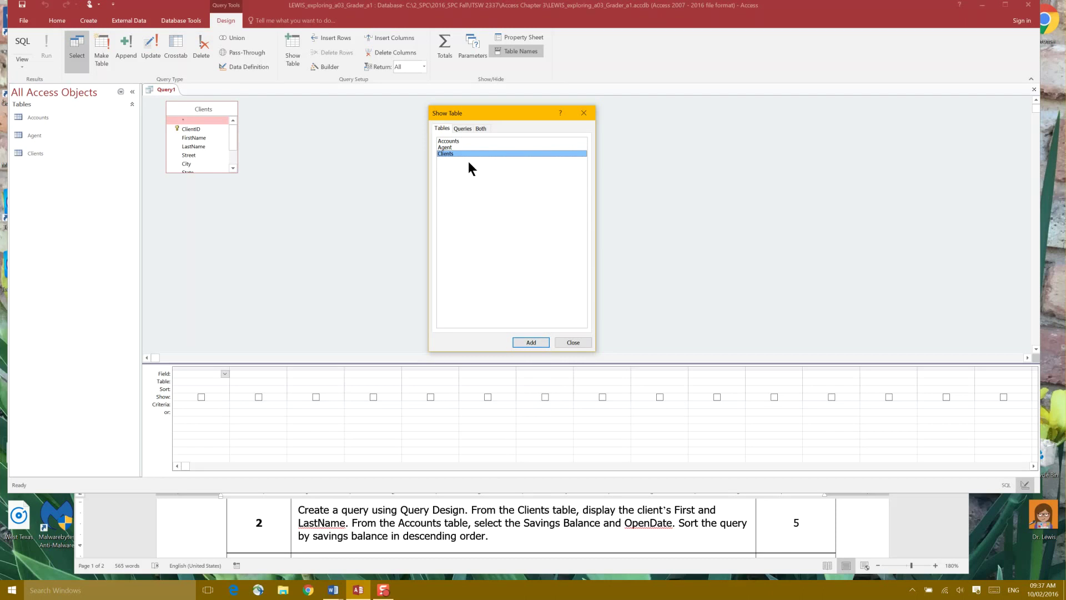
double_click(458, 141)
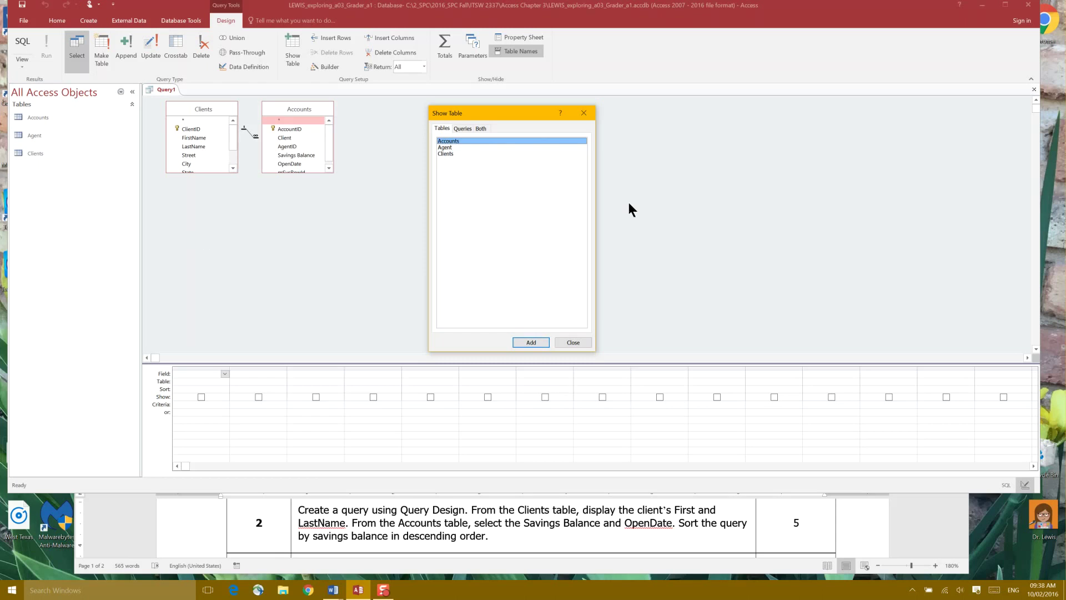
click(582, 115)
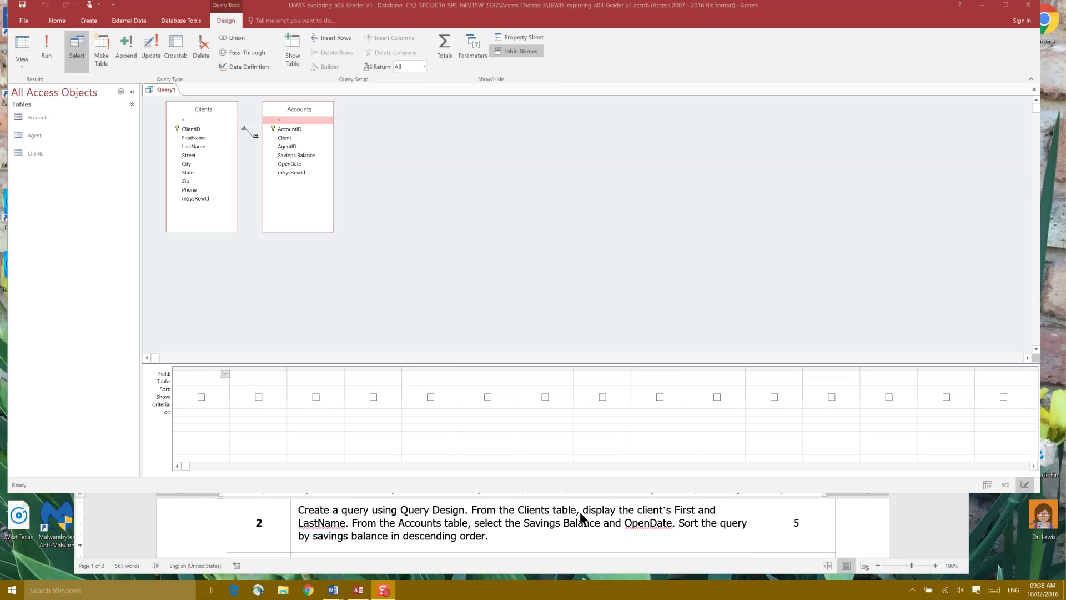
- Add FirstName and LastName from Clients, and Savings Balance and OpenDate from Accounts, sorting Savings Balance in descending order
double_click(194, 138)
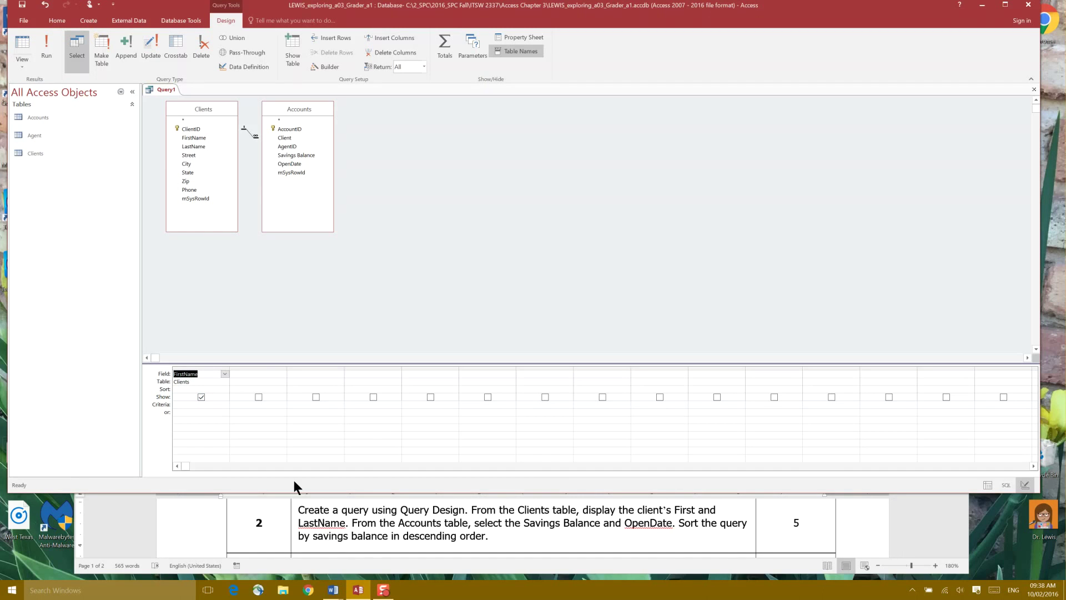
click(202, 147)
drag(201, 144, 255, 375)
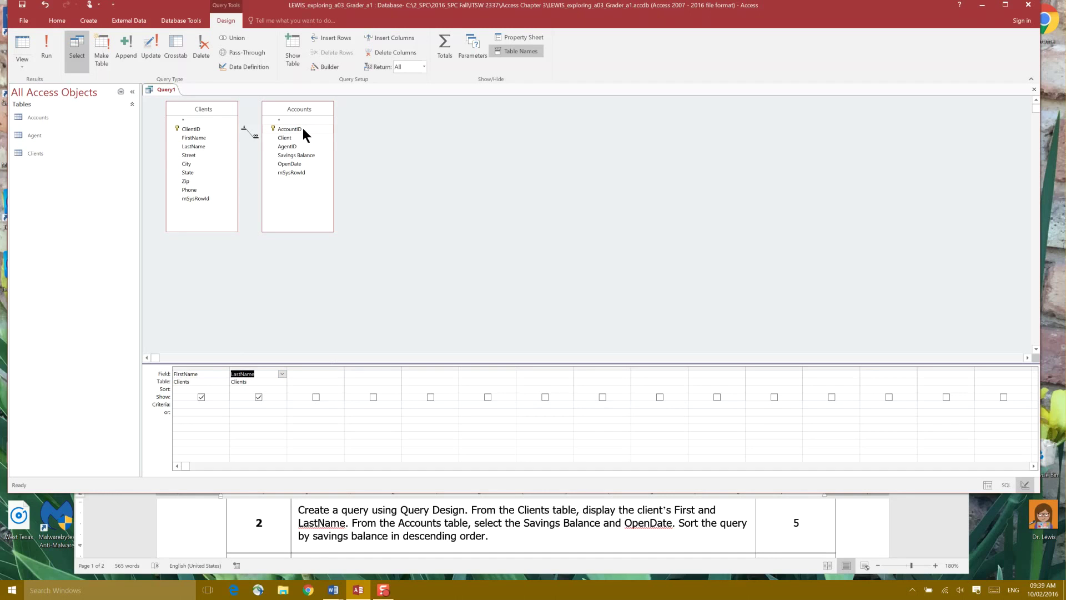
double_click(302, 155)
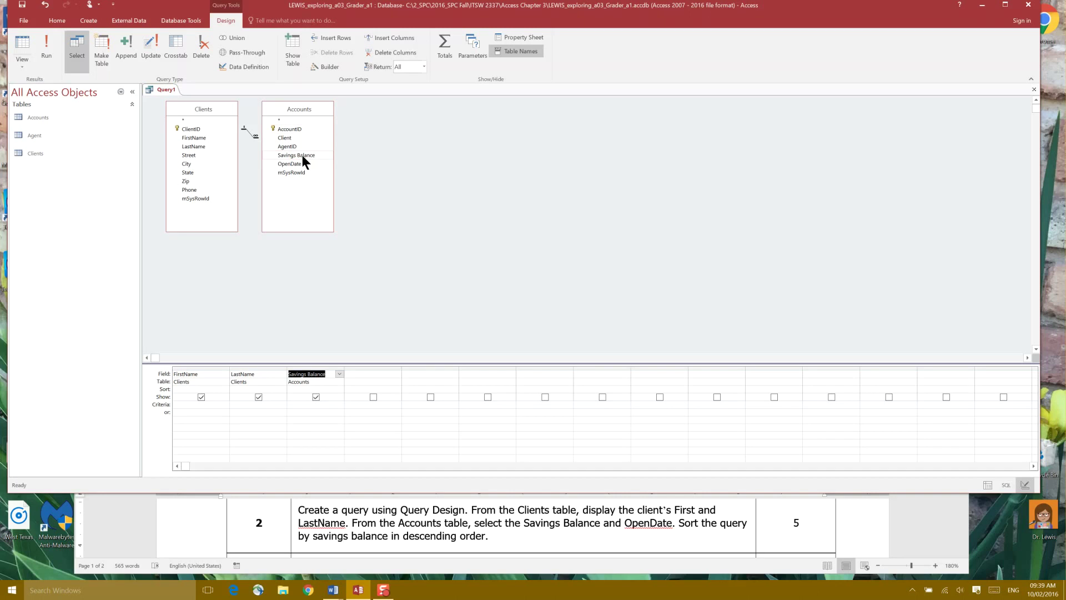
drag(299, 164, 368, 376)
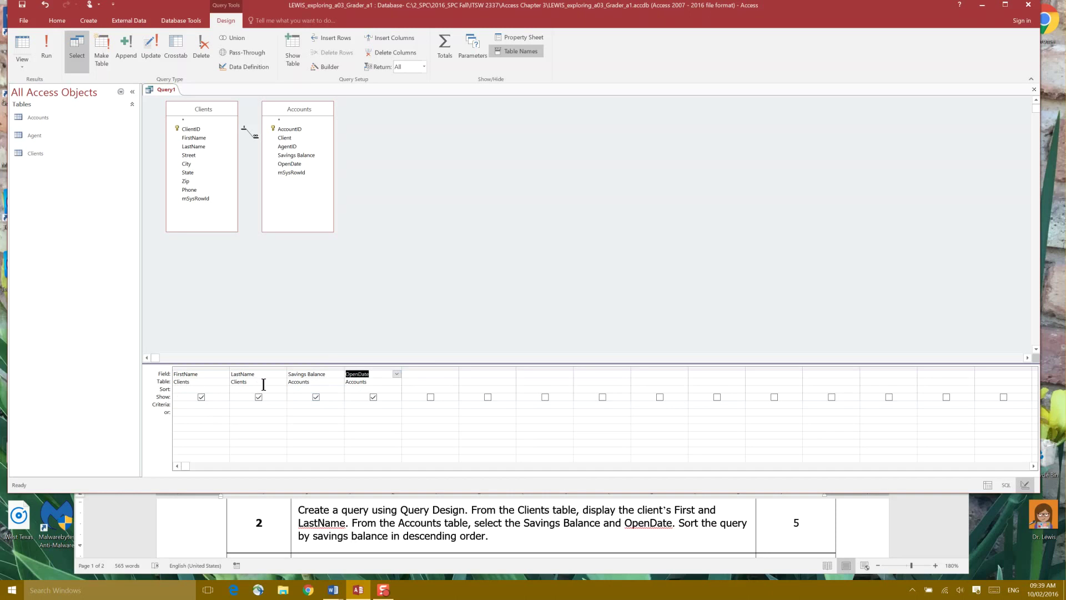
click(339, 388)
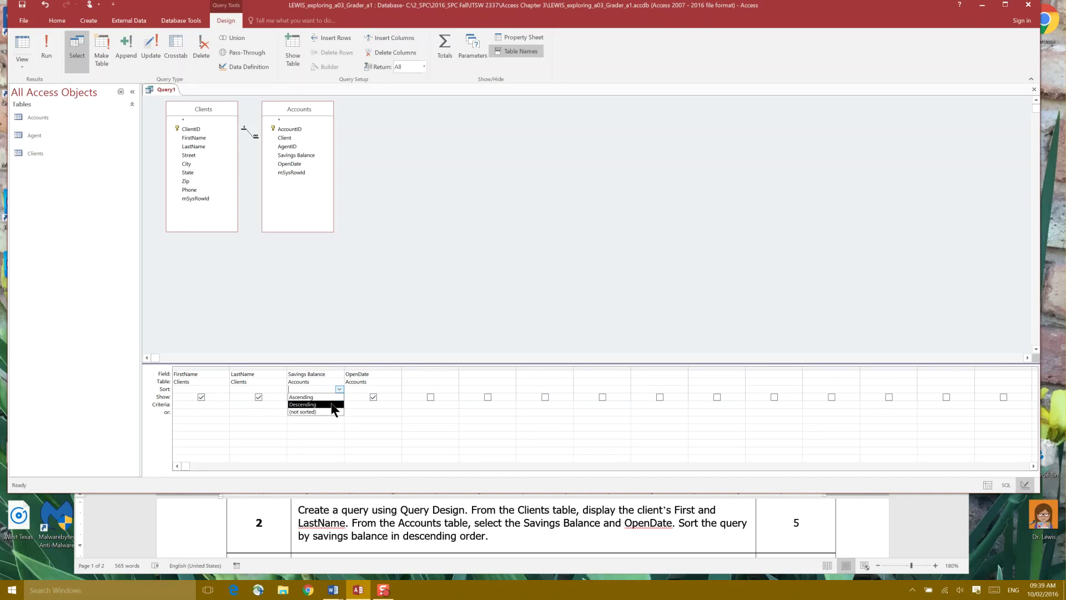
click(332, 405)
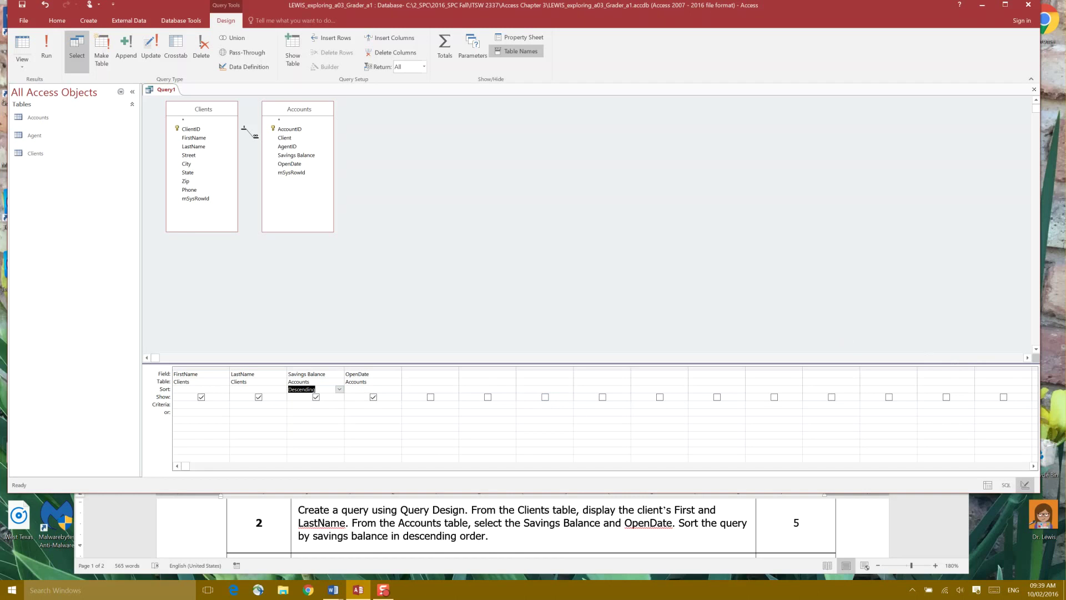
- Widen the empty query column after OpenDate to make room for a long expression
scroll(522, 524, down, 3)
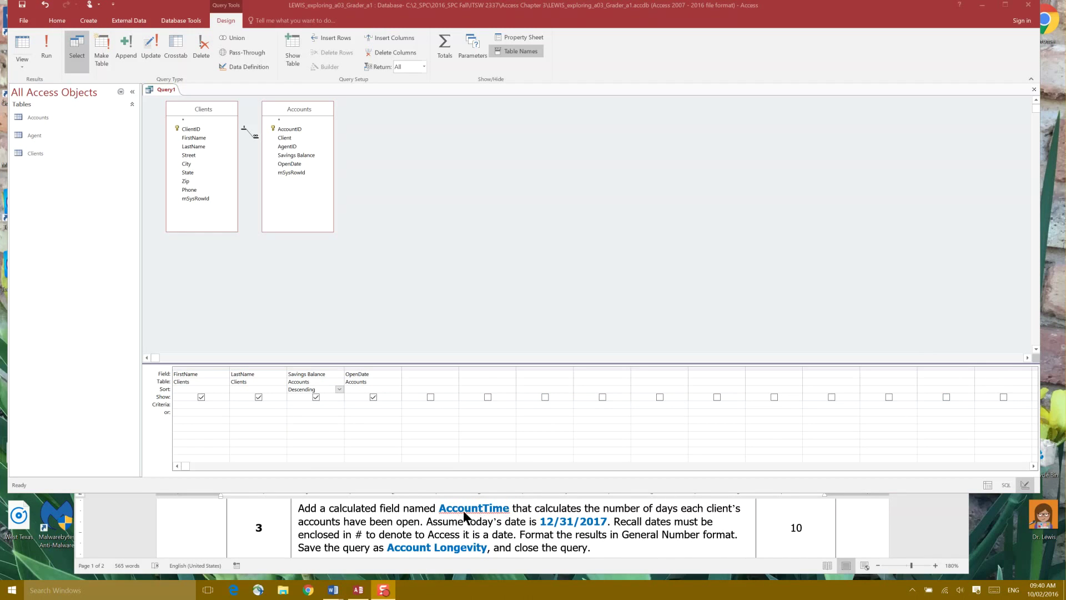
click(431, 373)
click(430, 367)
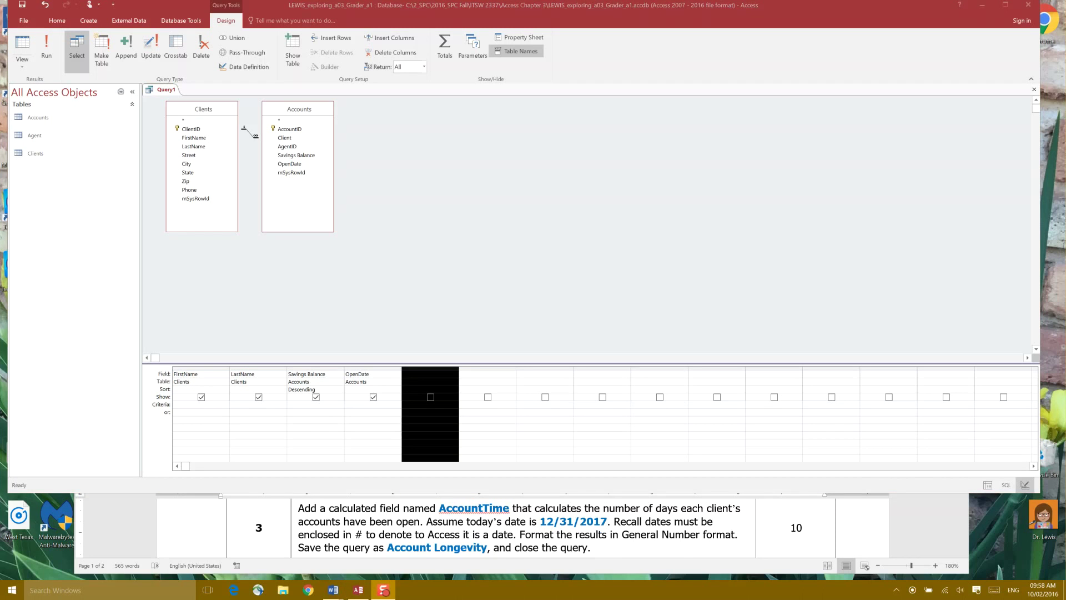
click(607, 538)
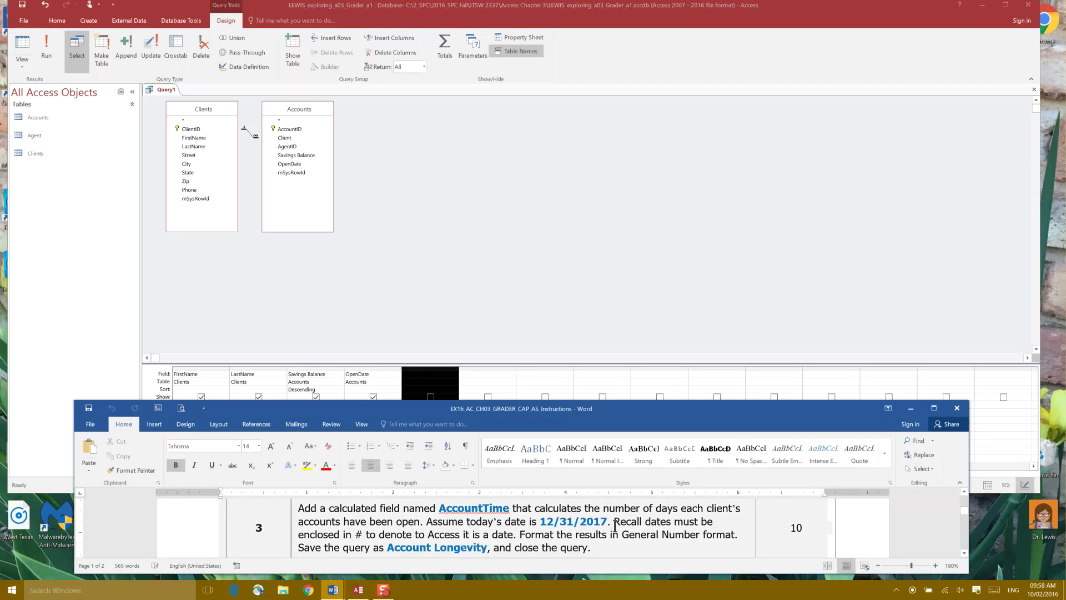
click(755, 320)
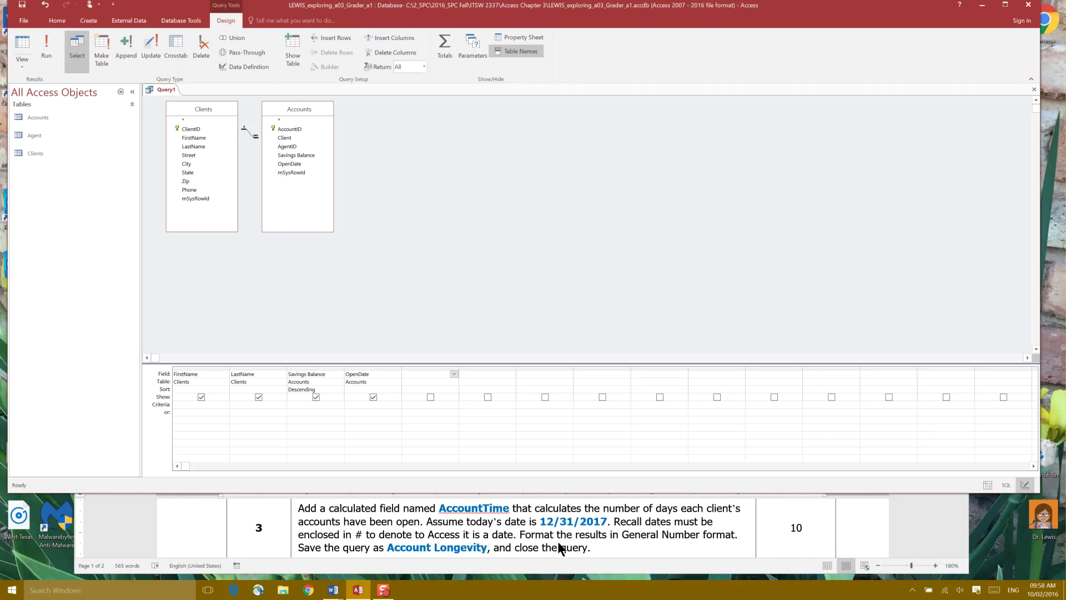
click(438, 379)
drag(458, 370, 567, 369)
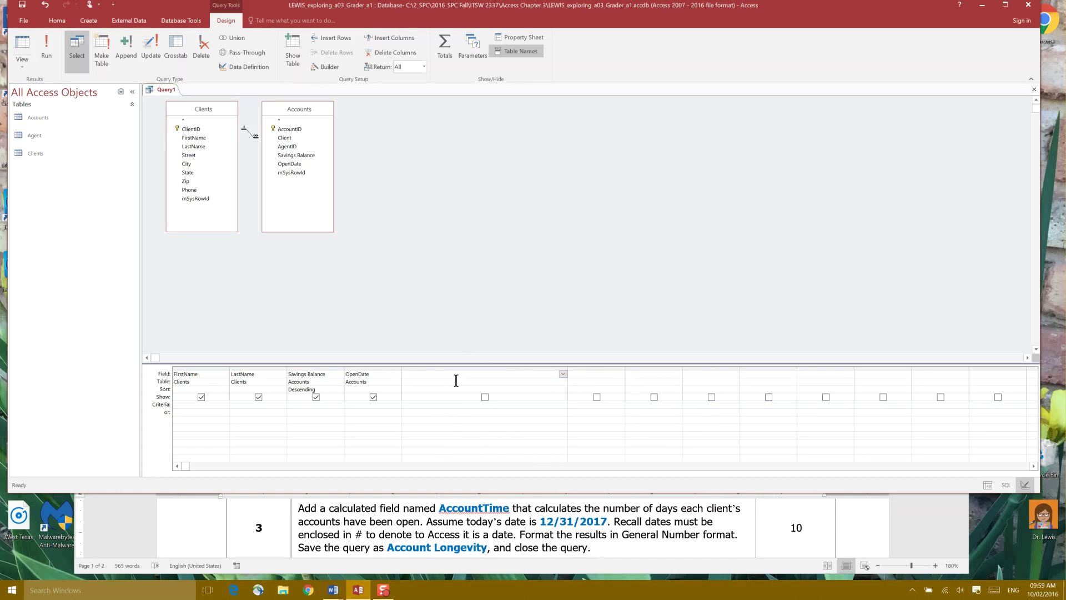
- Enter the calculated field AccountTime: #12/31/2017#-[OpenDate] in the widened column after OpenDate
text(AccountTime:#1)
text(2/31/2017#-)
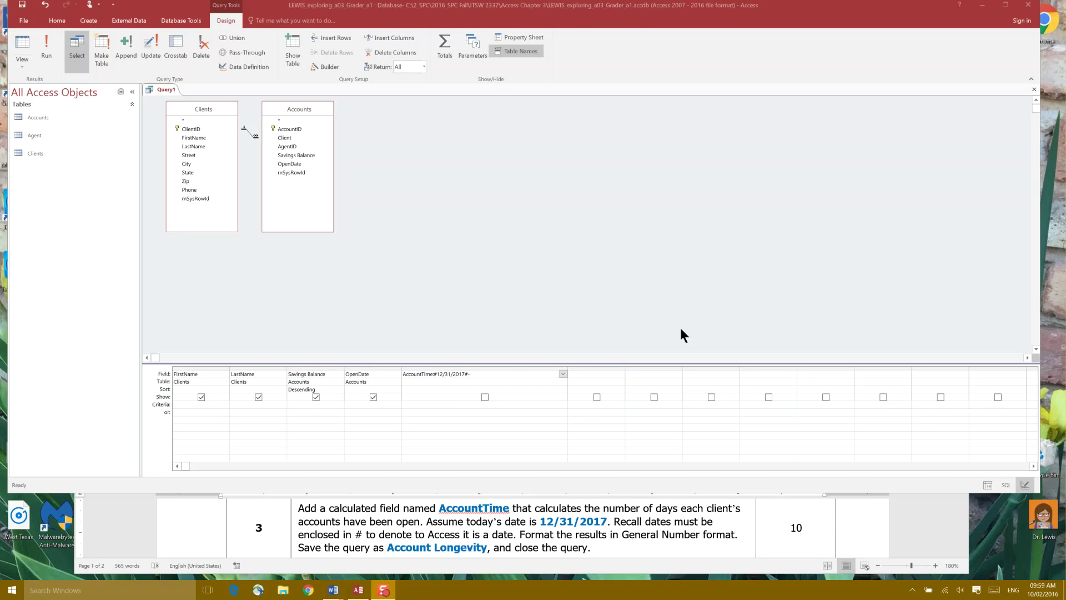
click(478, 376)
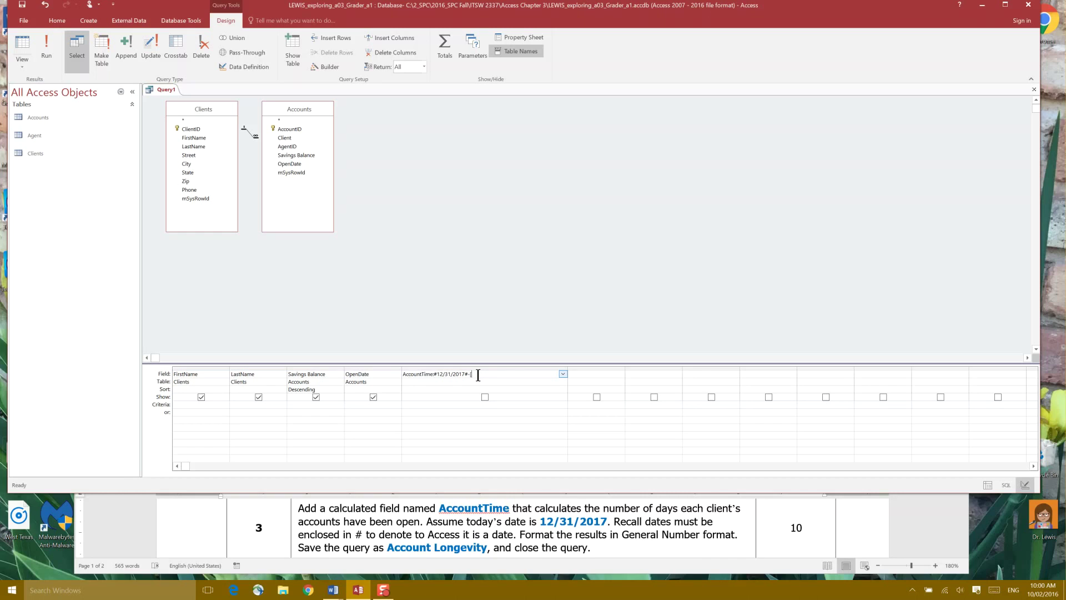
text([OpenDate)
key(Tab)
- Display the AccountTime field's properties, widen that pane and set the format to General Number
click(534, 368)
click(526, 376)
click(520, 40)
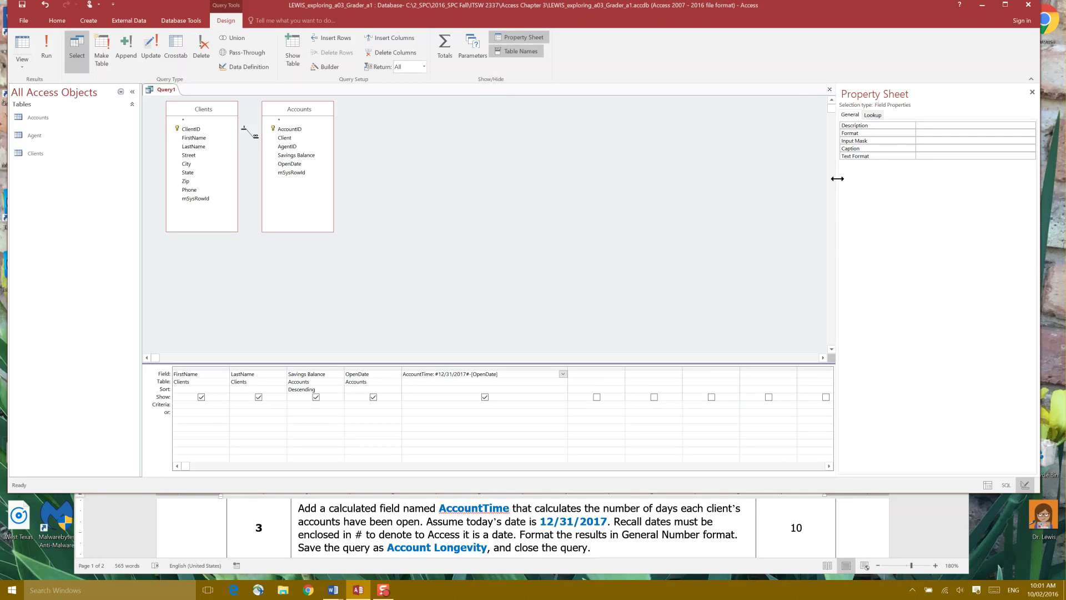
drag(839, 180, 618, 200)
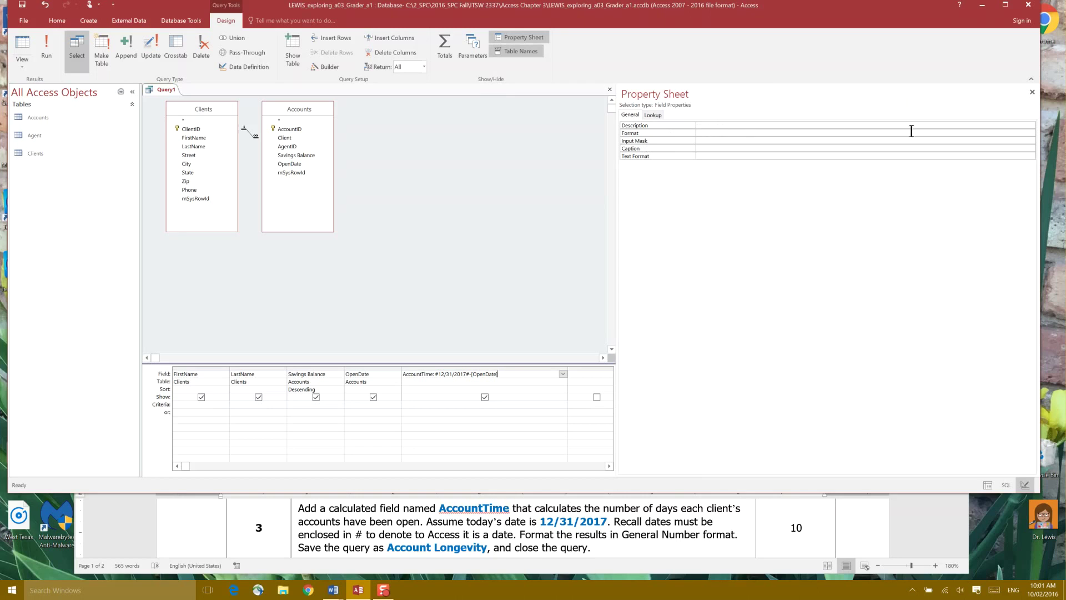
click(955, 133)
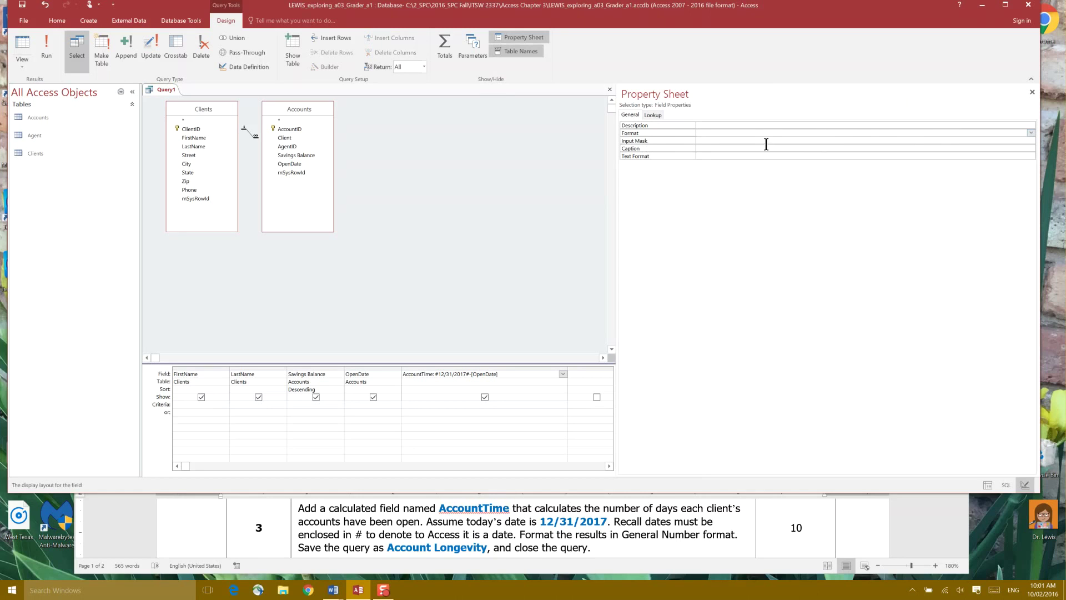
click(1031, 133)
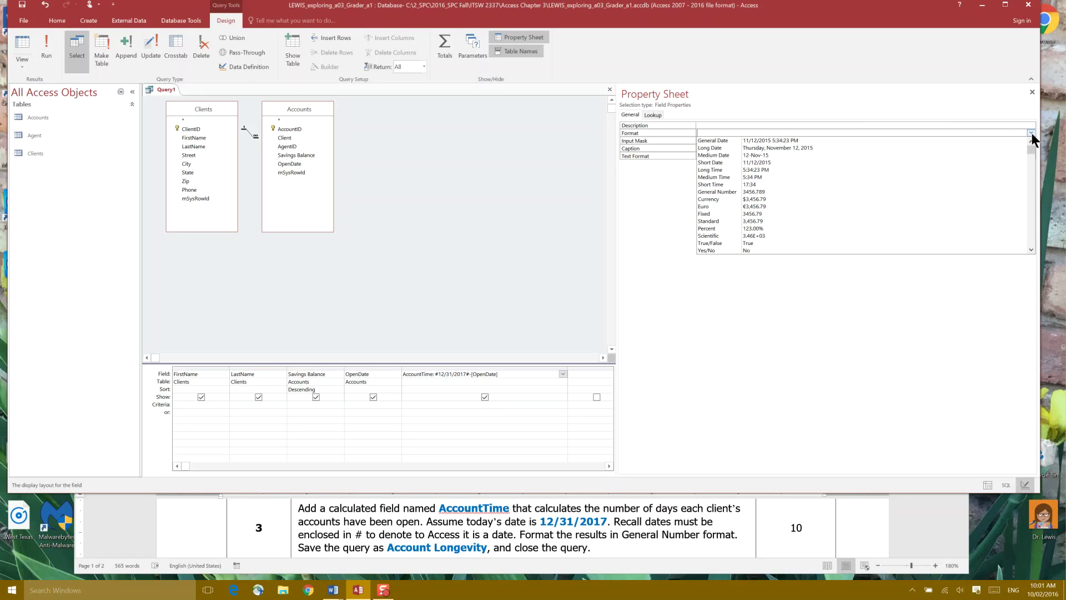
click(768, 194)
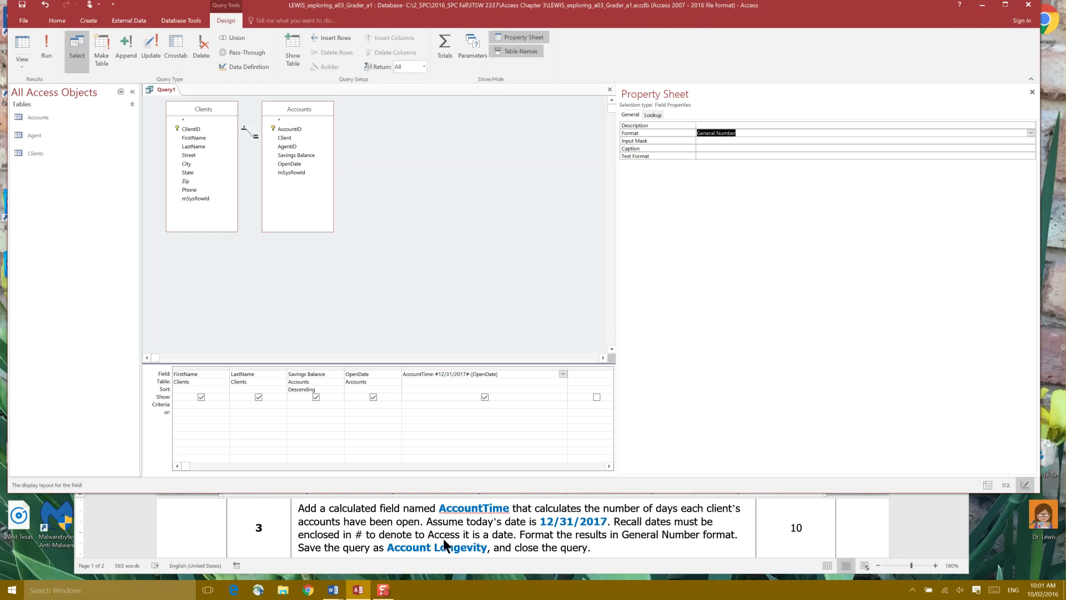
- Switch to the Word instructions and copy the query name Account Longevity
click(488, 547)
scroll(432, 548, down, 1)
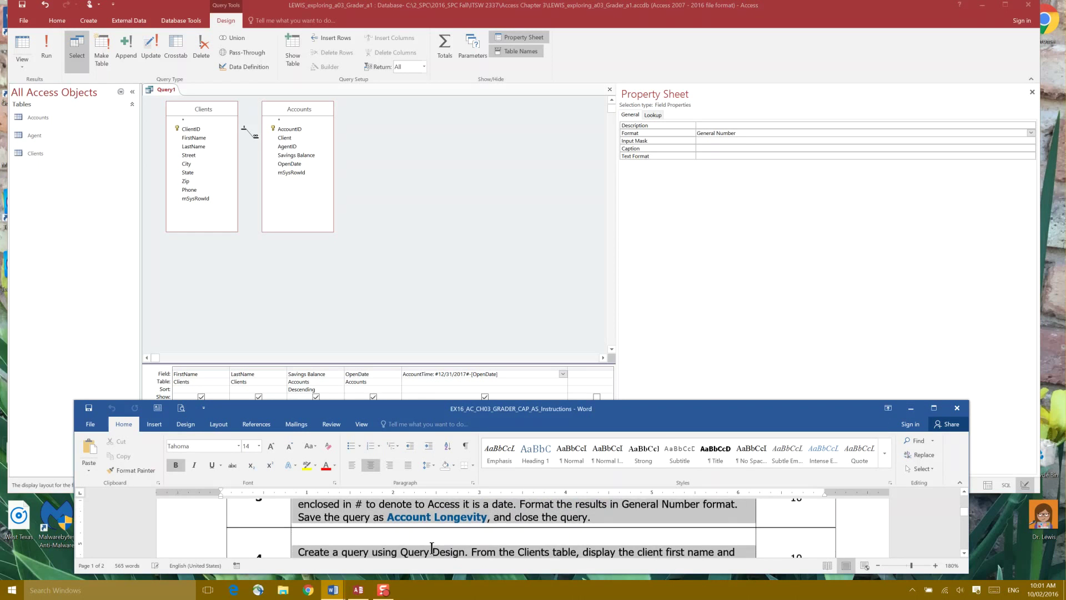
drag(432, 548, 431, 547)
drag(392, 516, 478, 519)
key(ctrl+c)
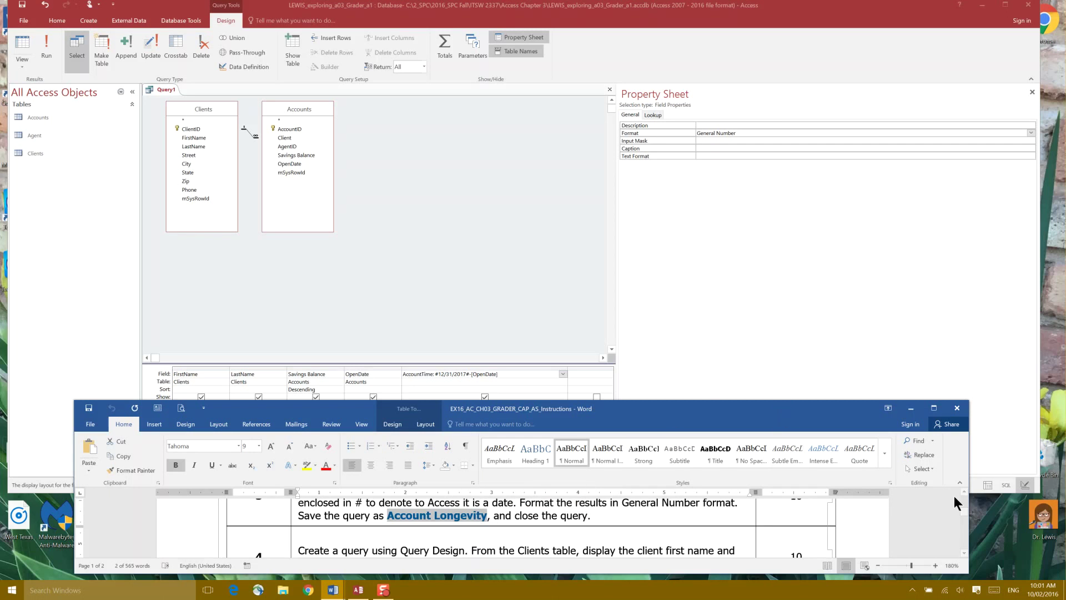
- Return to Access and save the query as Account Longevity
click(167, 89)
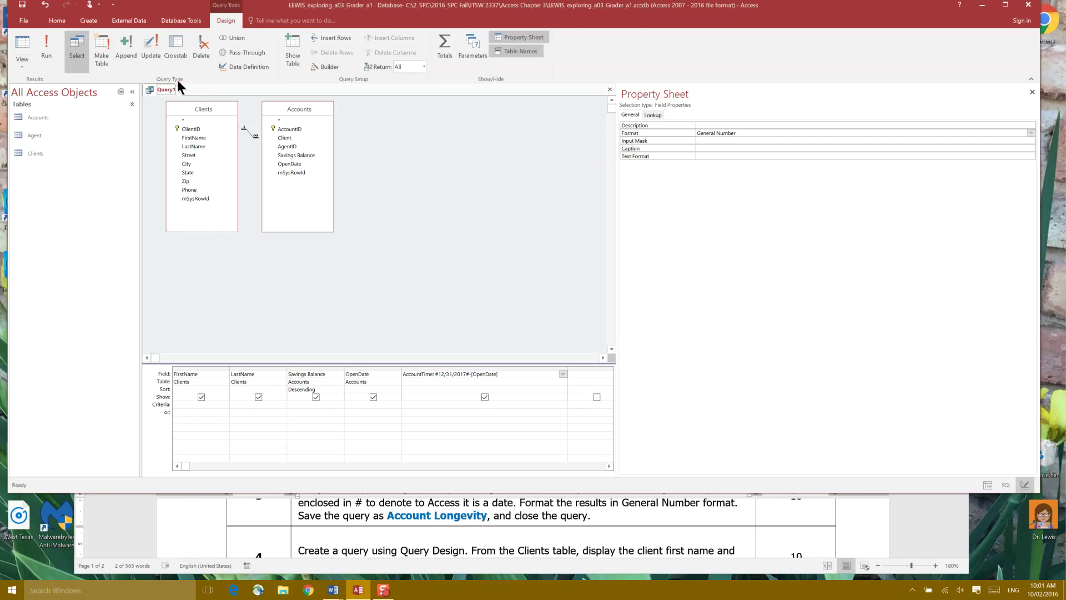
right_click(168, 89)
click(182, 95)
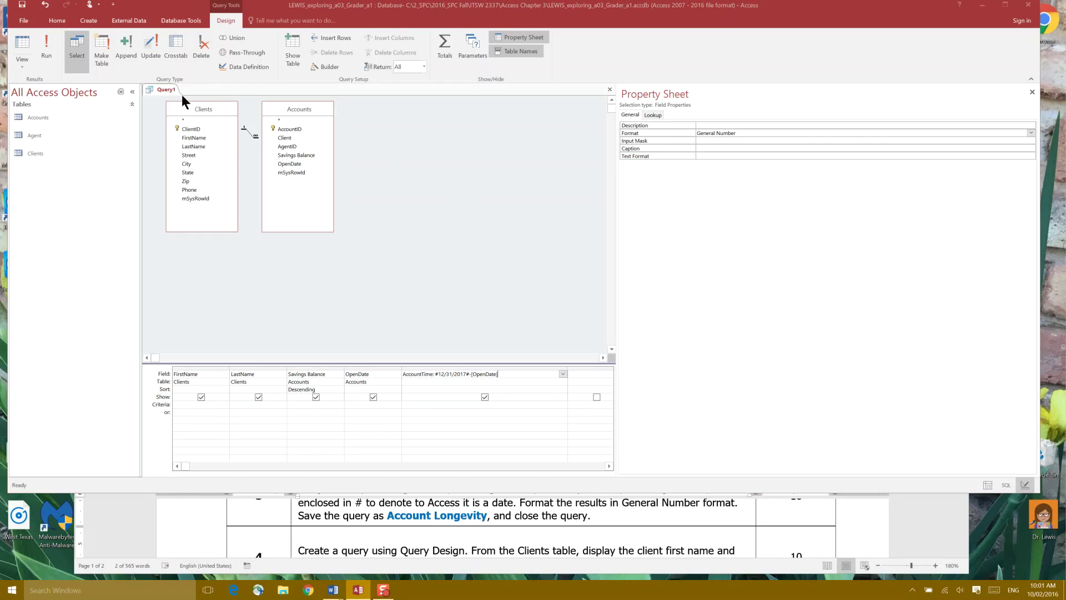
drag(525, 143, 431, 124)
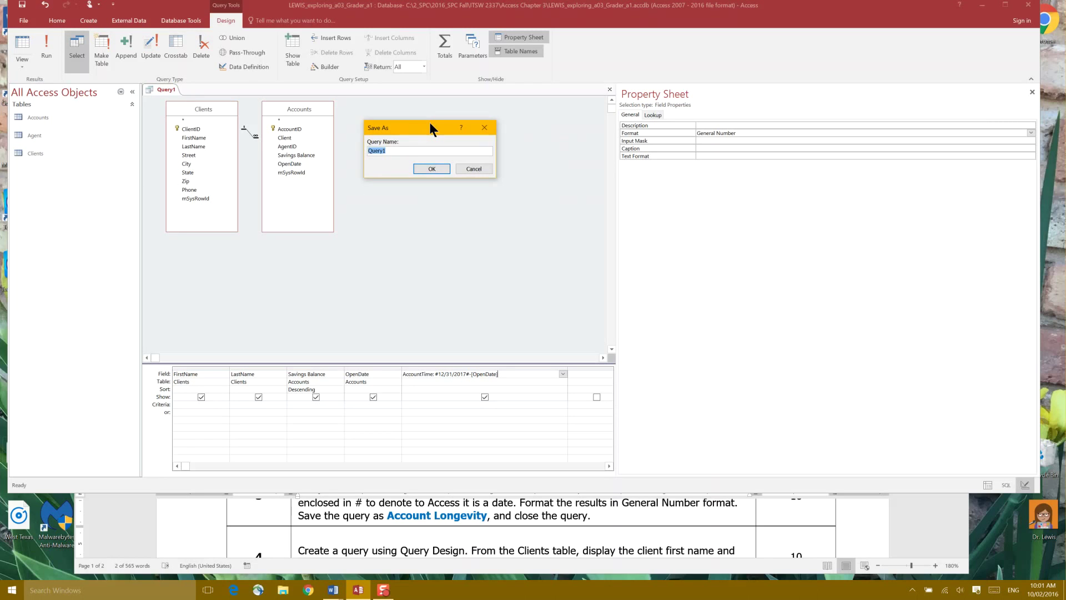
text(Account Longevity)
click(432, 169)
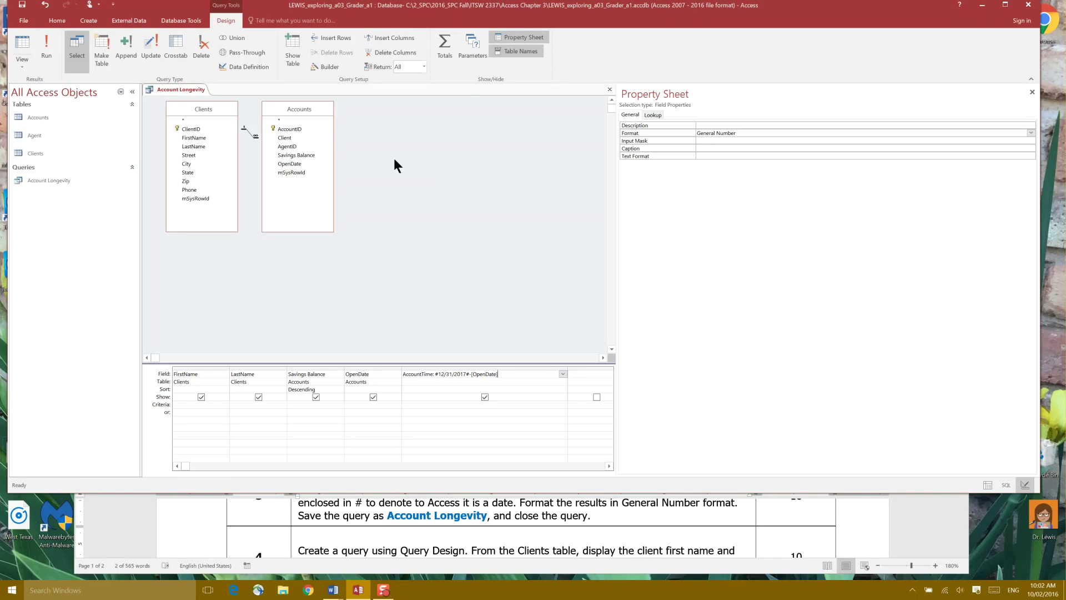
- Close the Account Longevity query
right_click(181, 88)
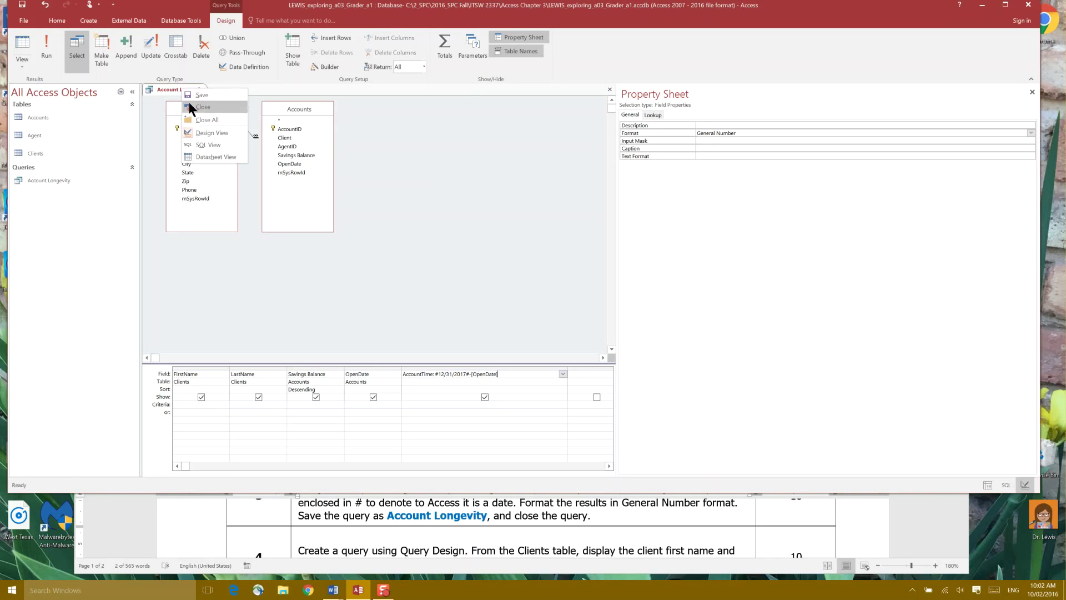
click(189, 108)
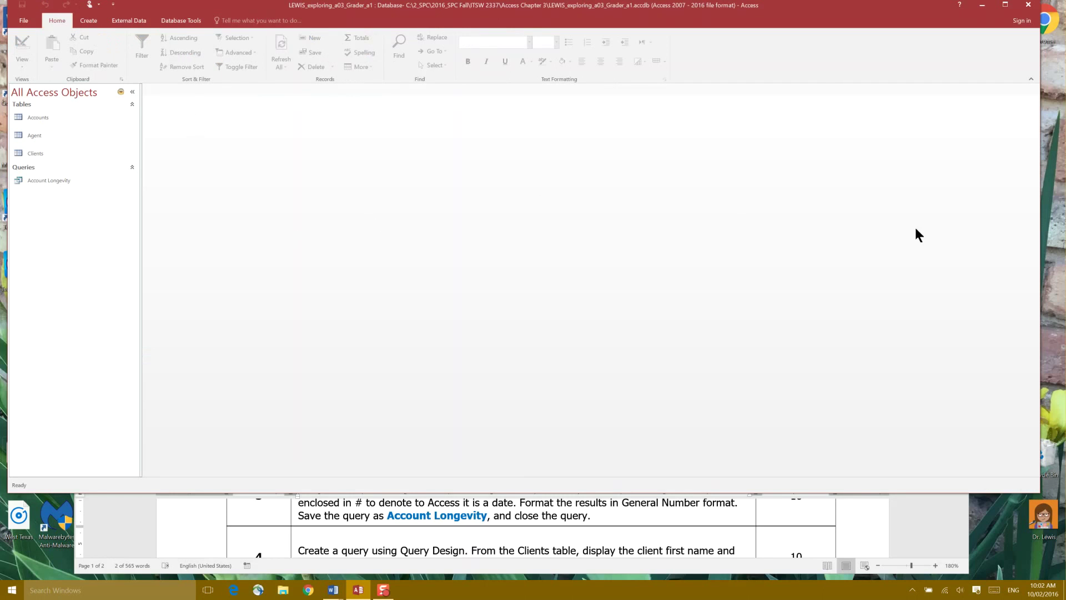
scroll(386, 537, down, 2)
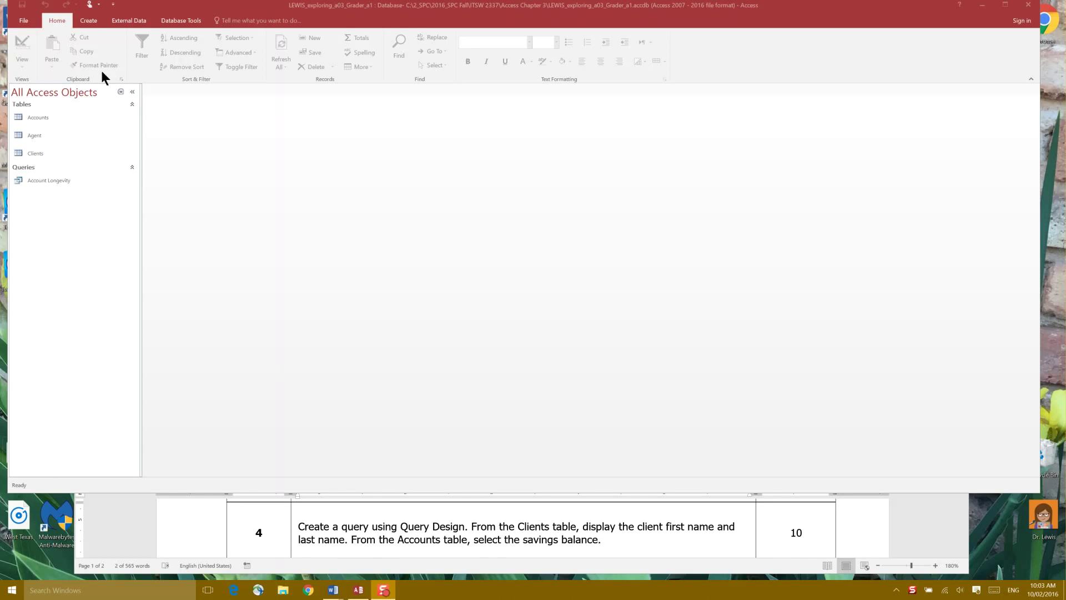
- Start a blank query in Query Design without adding any tables, and hide the Property Sheet
click(89, 19)
click(89, 20)
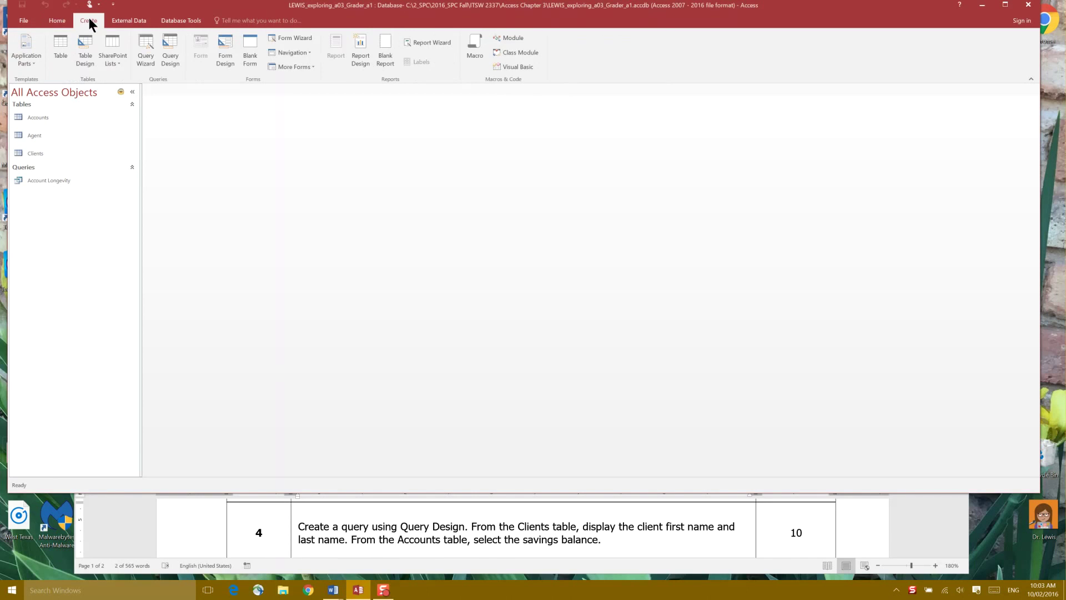
click(171, 55)
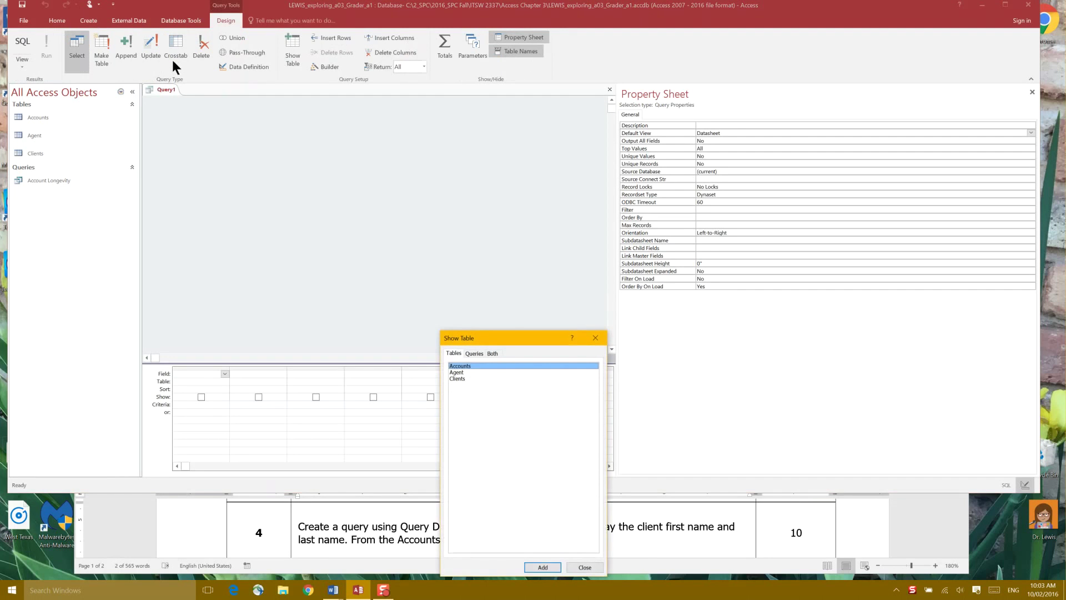
drag(522, 337, 499, 82)
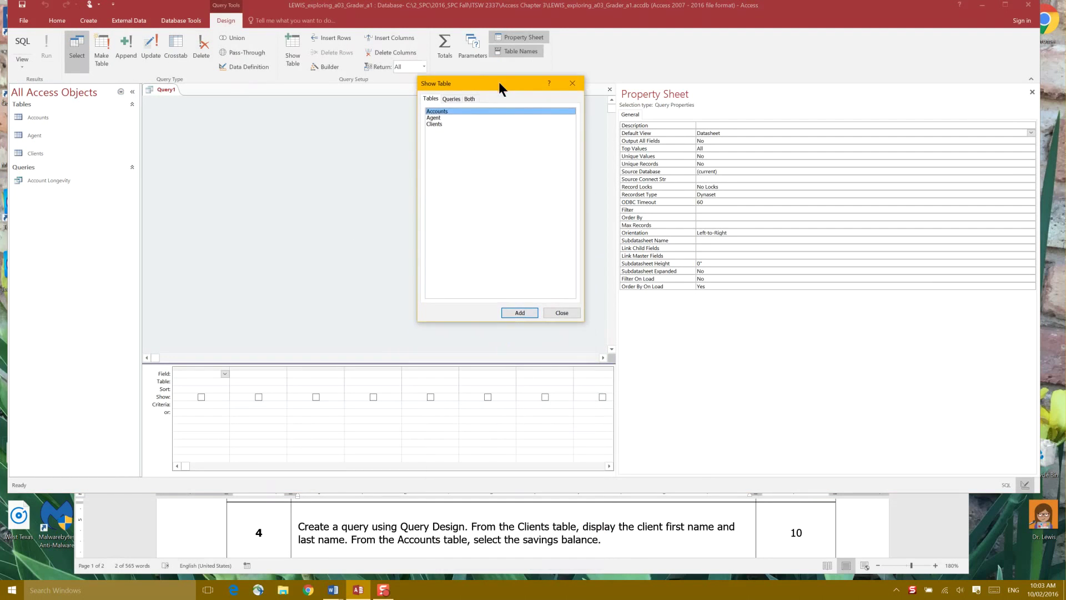
click(1033, 93)
click(562, 312)
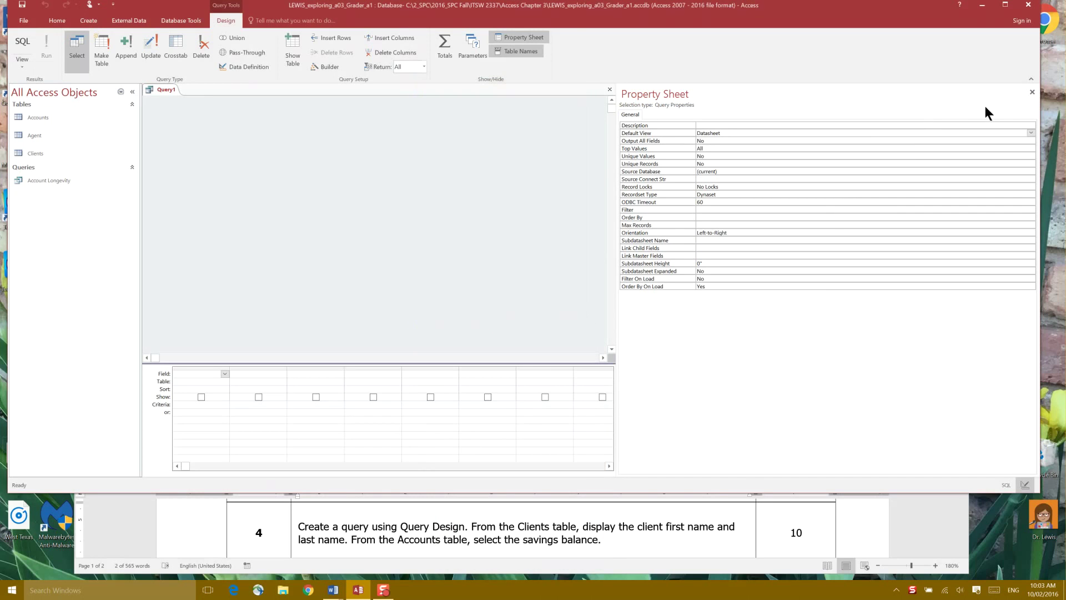
click(1033, 92)
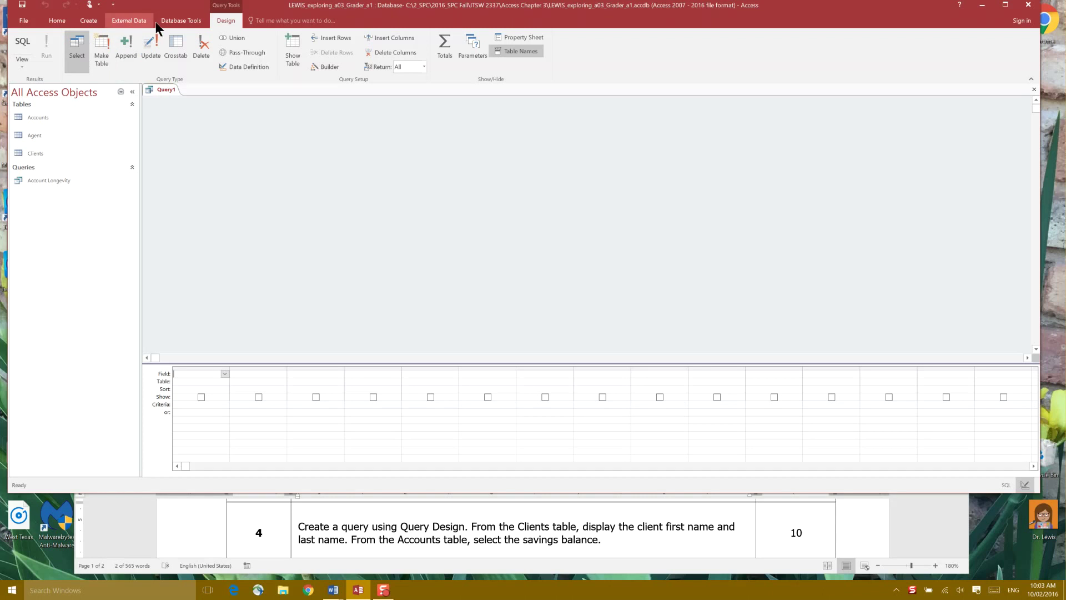
- Discard the empty query and start a new query design containing the Clients and Accounts tables
click(83, 21)
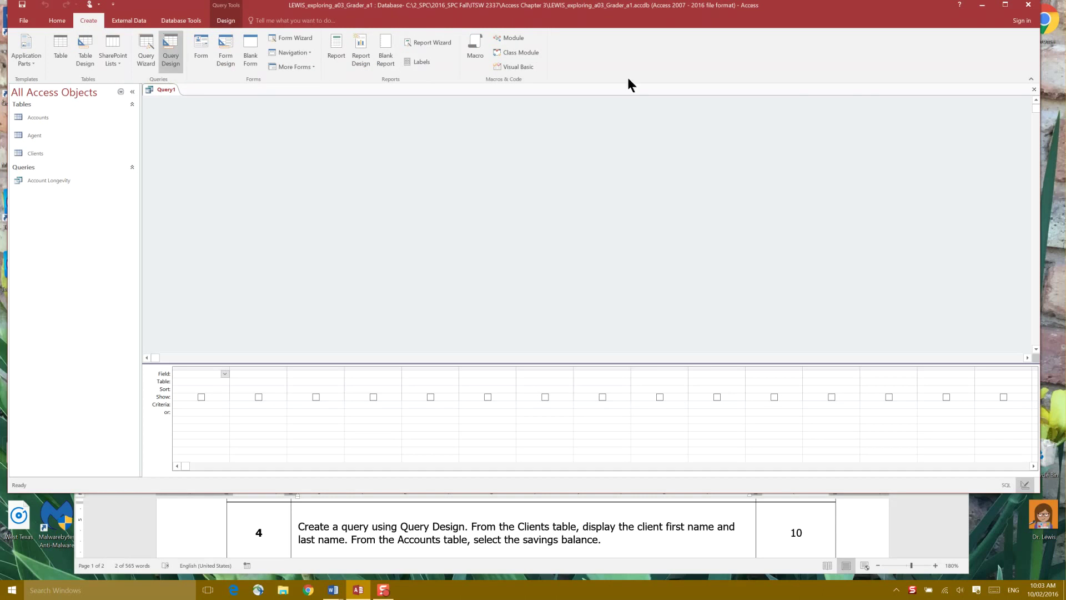
click(1034, 89)
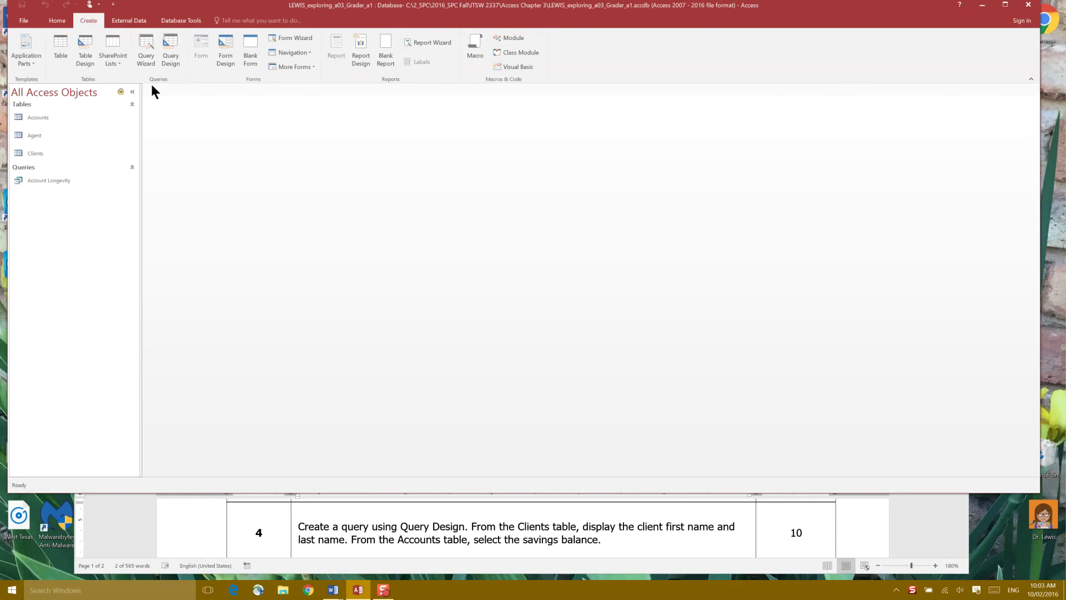
click(164, 50)
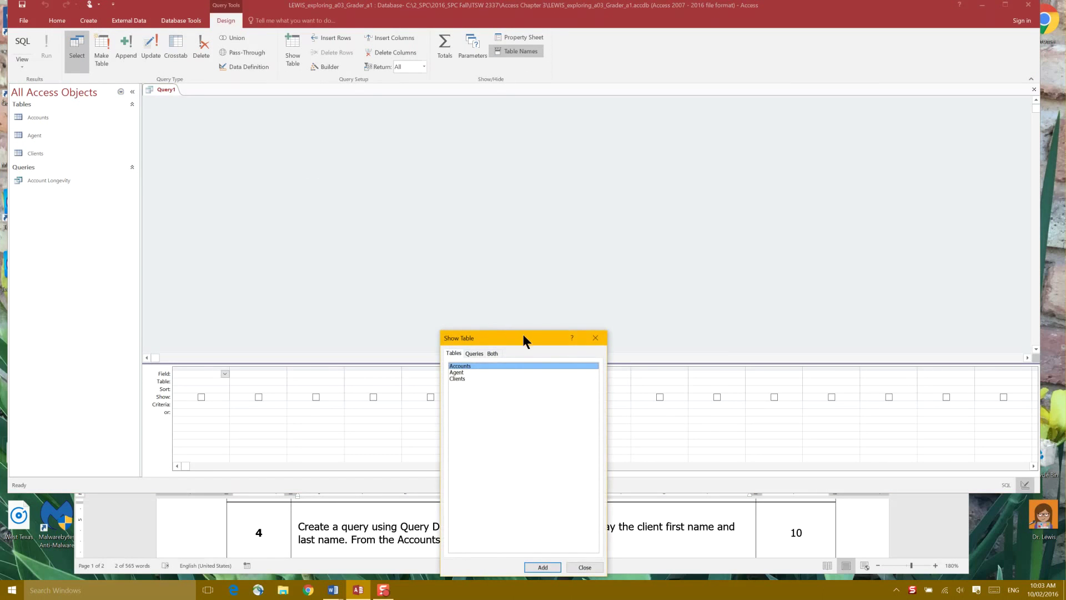
drag(523, 335, 494, 114)
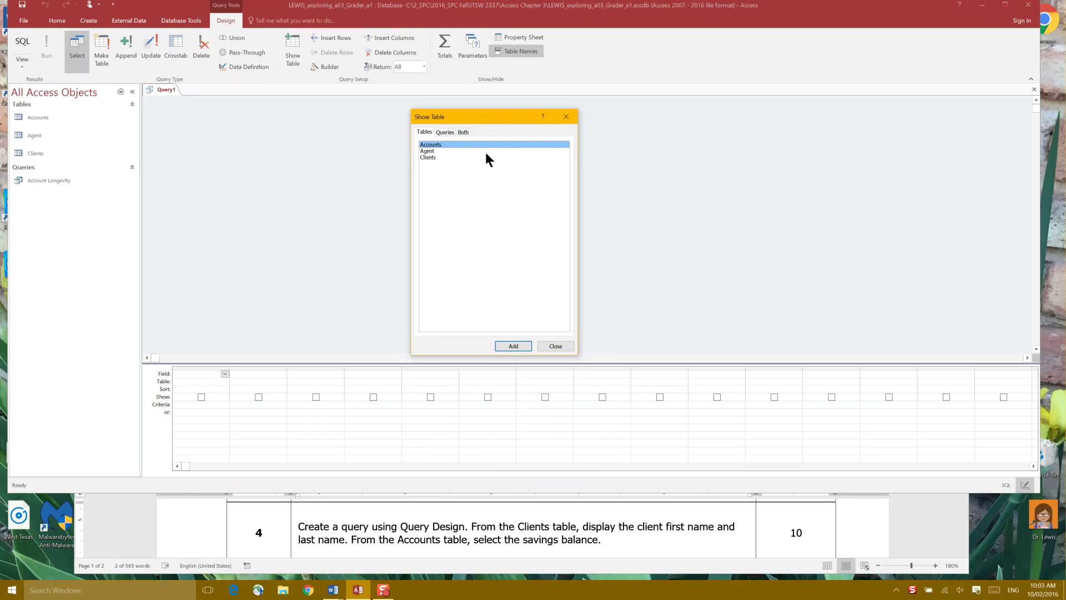
double_click(431, 158)
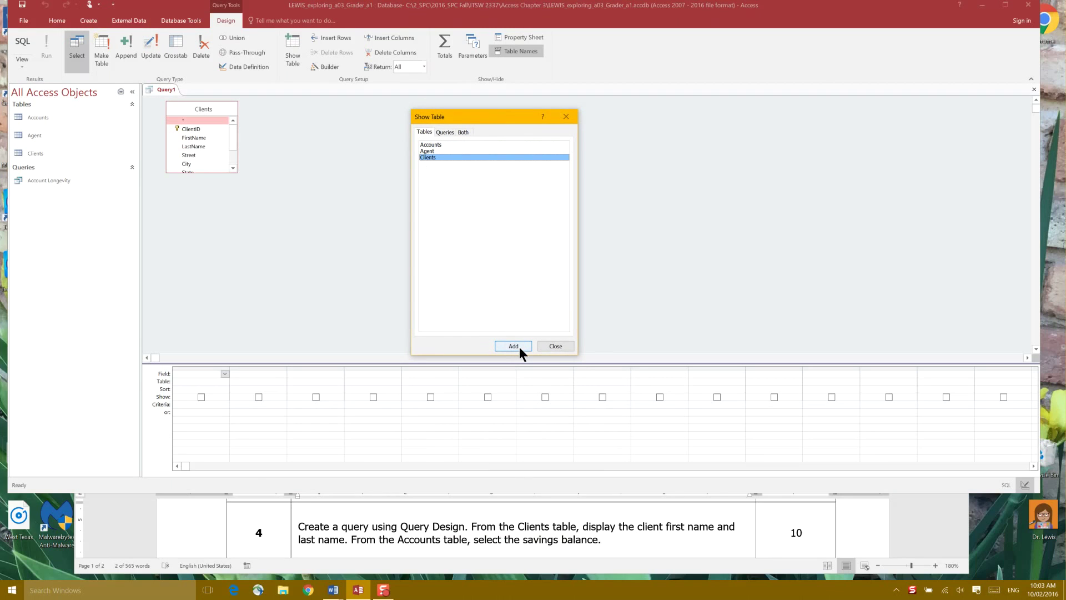
double_click(431, 144)
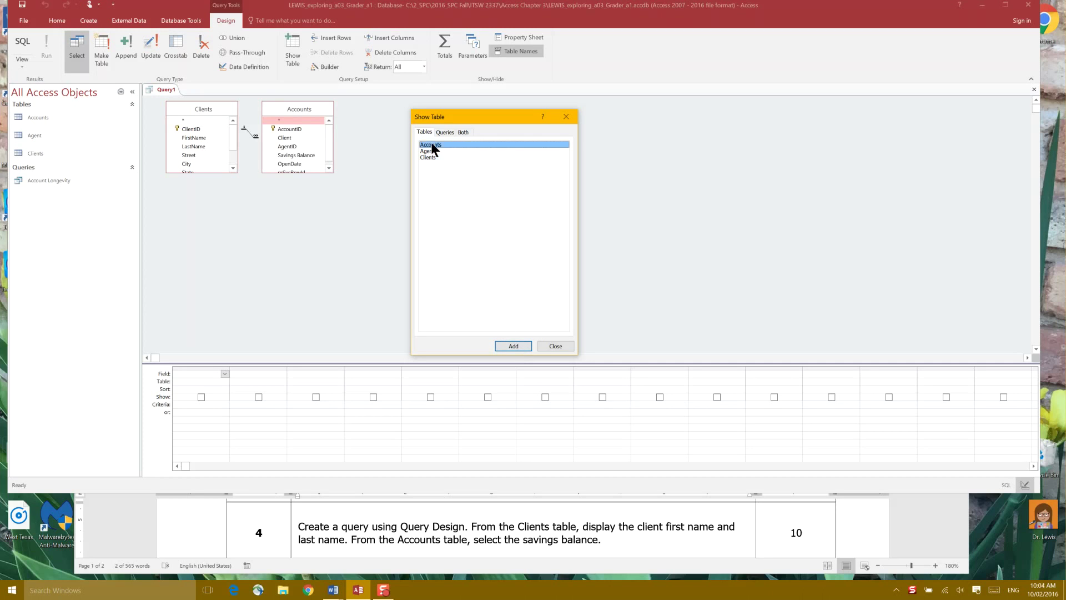
click(554, 345)
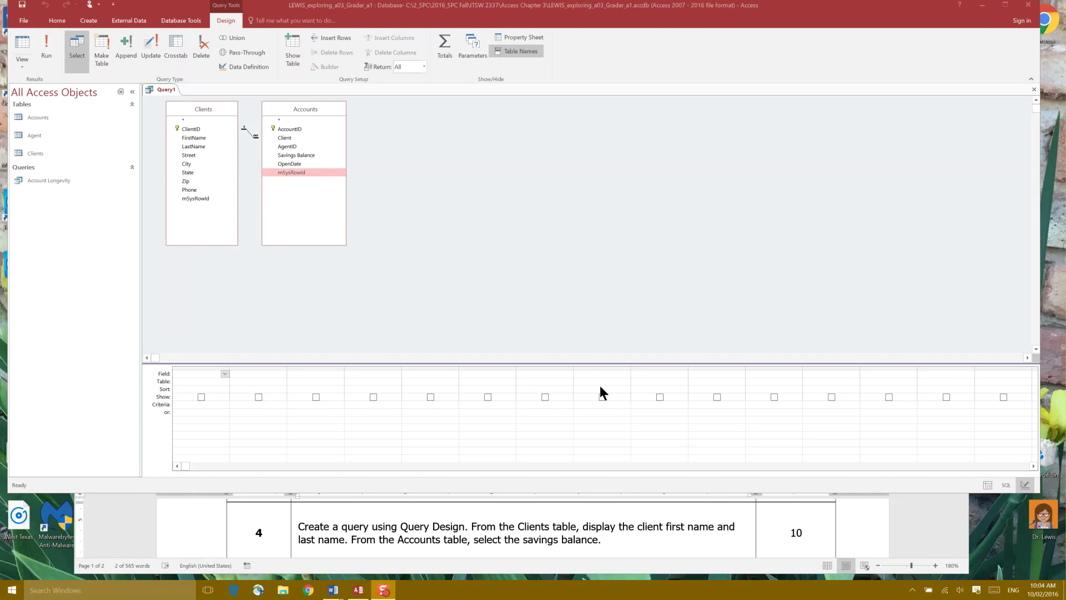
- Add FirstName and LastName from Clients and Savings Balance from Accounts to the query design grid
double_click(198, 138)
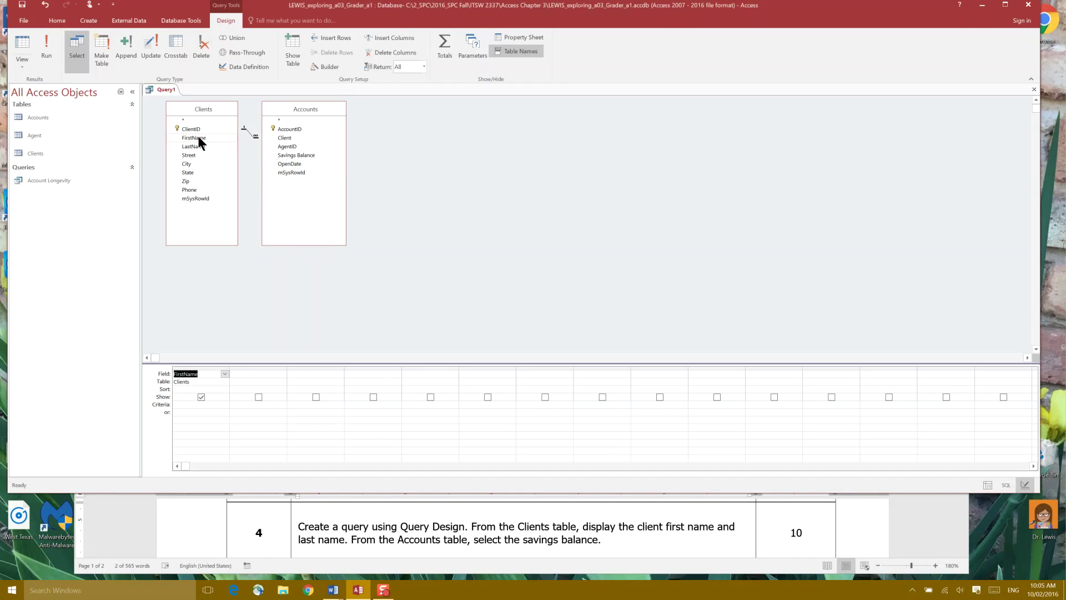
drag(195, 146, 251, 380)
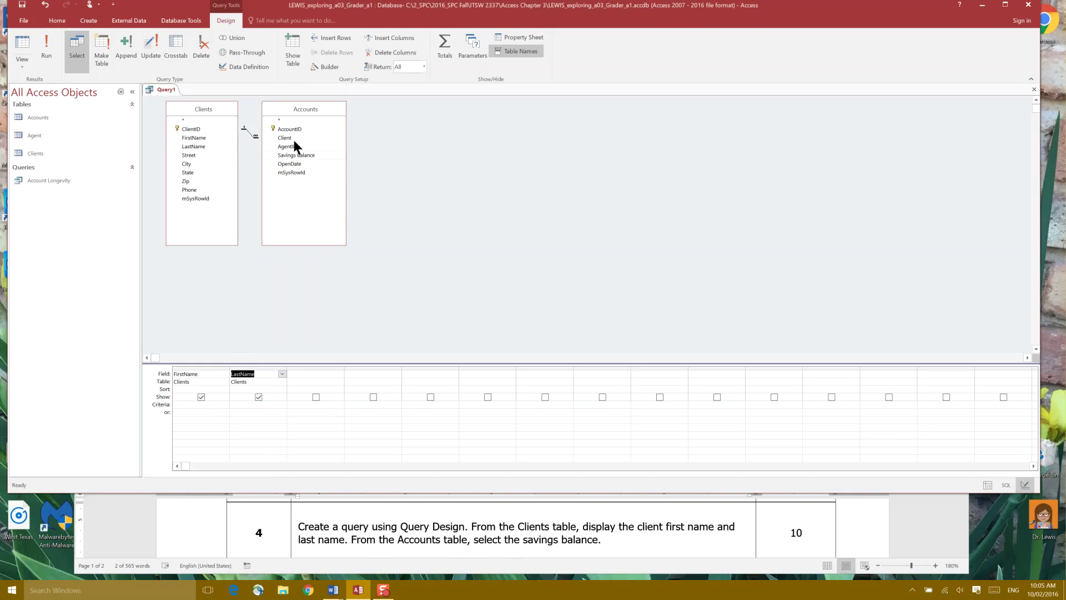
double_click(299, 155)
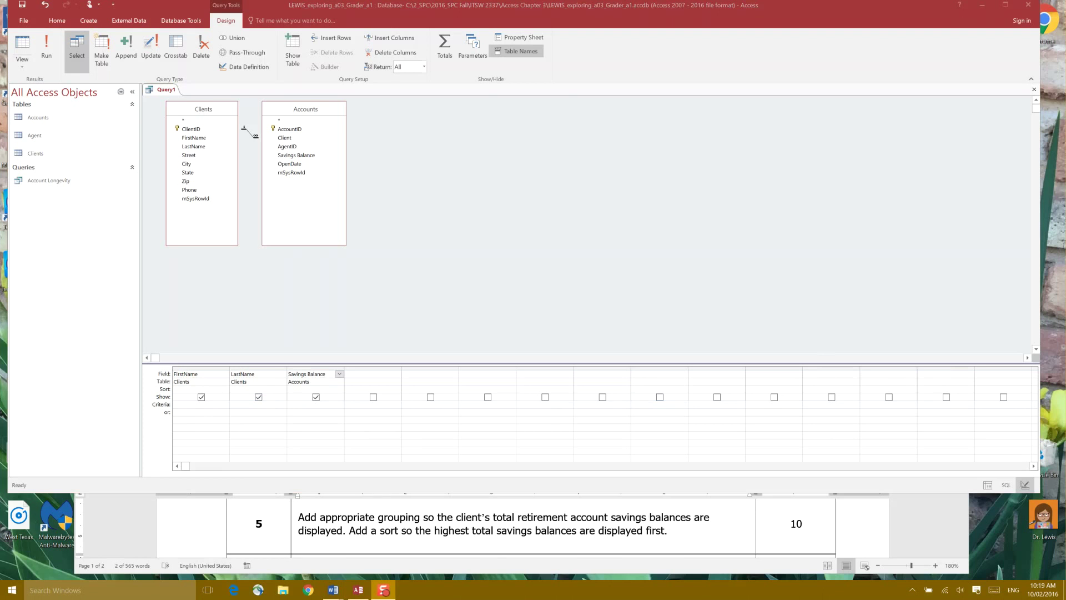
drag(669, 8, 726, 1)
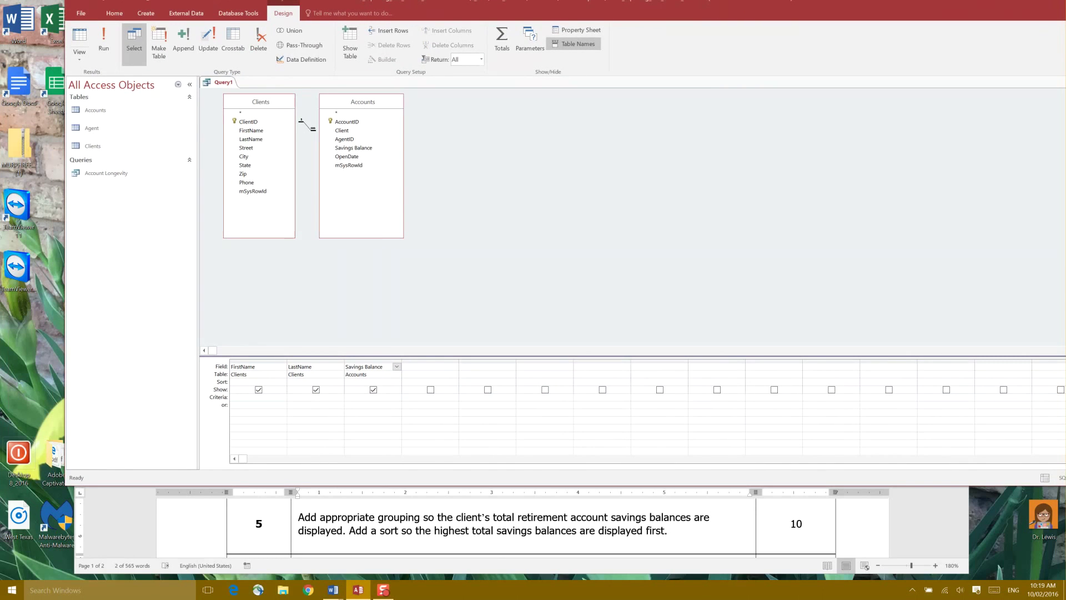
drag(655, 12, 606, 23)
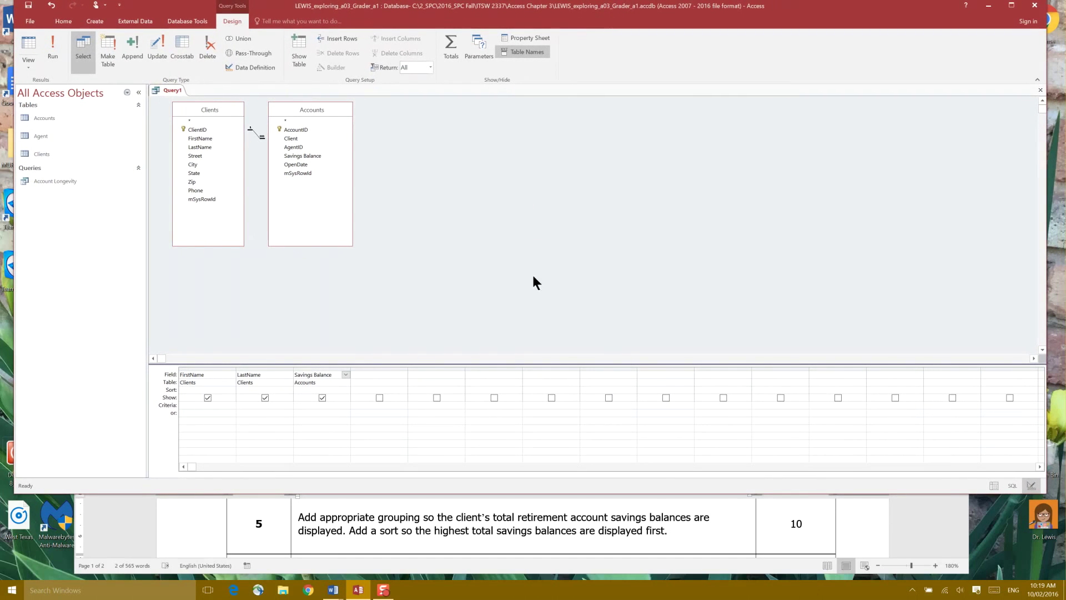
click(318, 368)
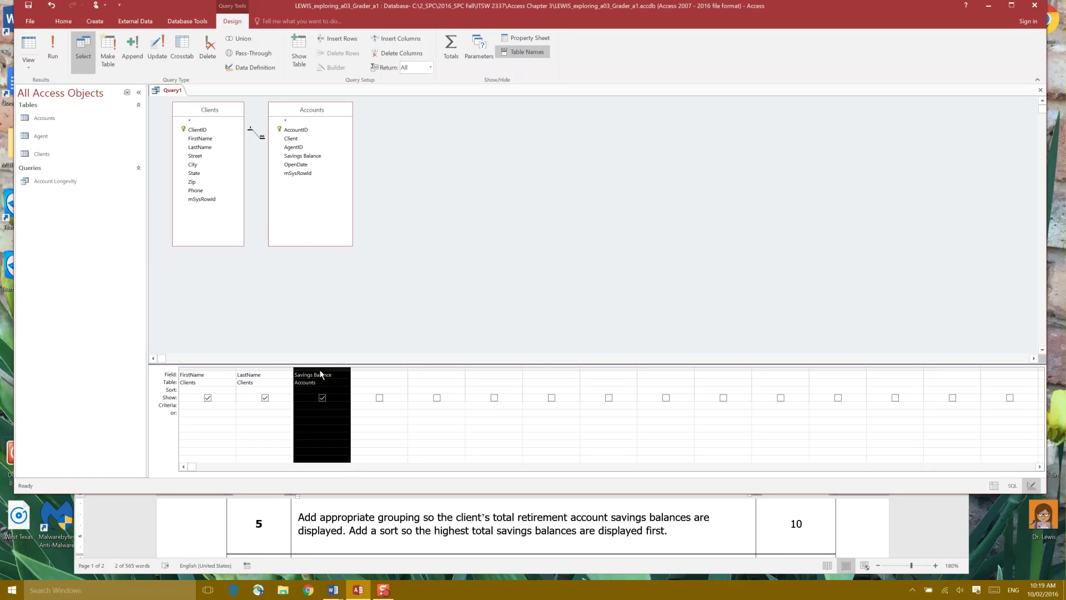
click(334, 376)
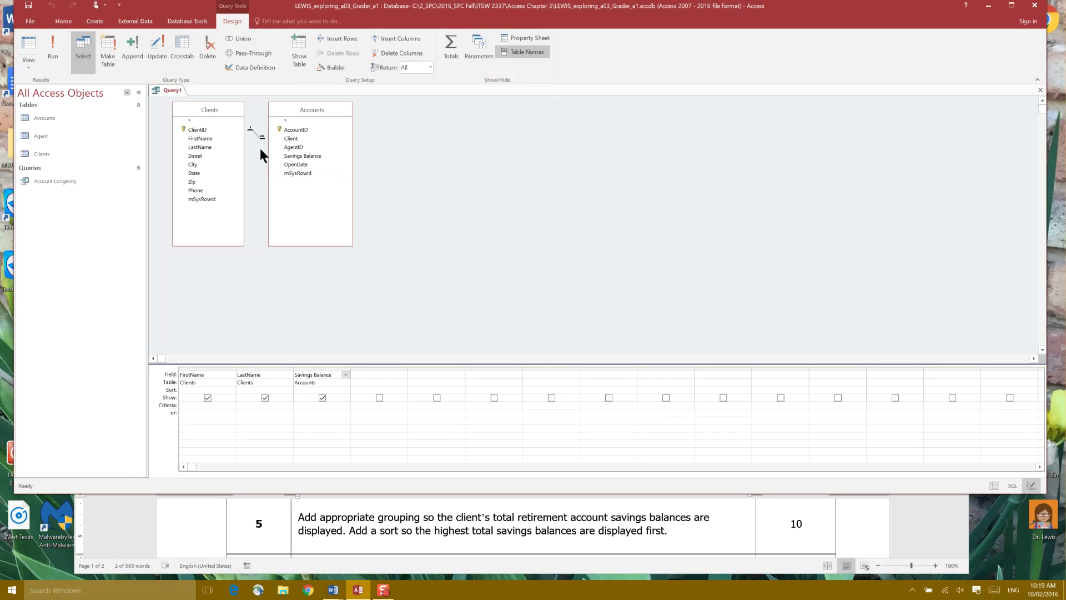
- Show the Total row in the query design grid and set Savings Balance to Sum, leaving both name fields on Group By
click(452, 43)
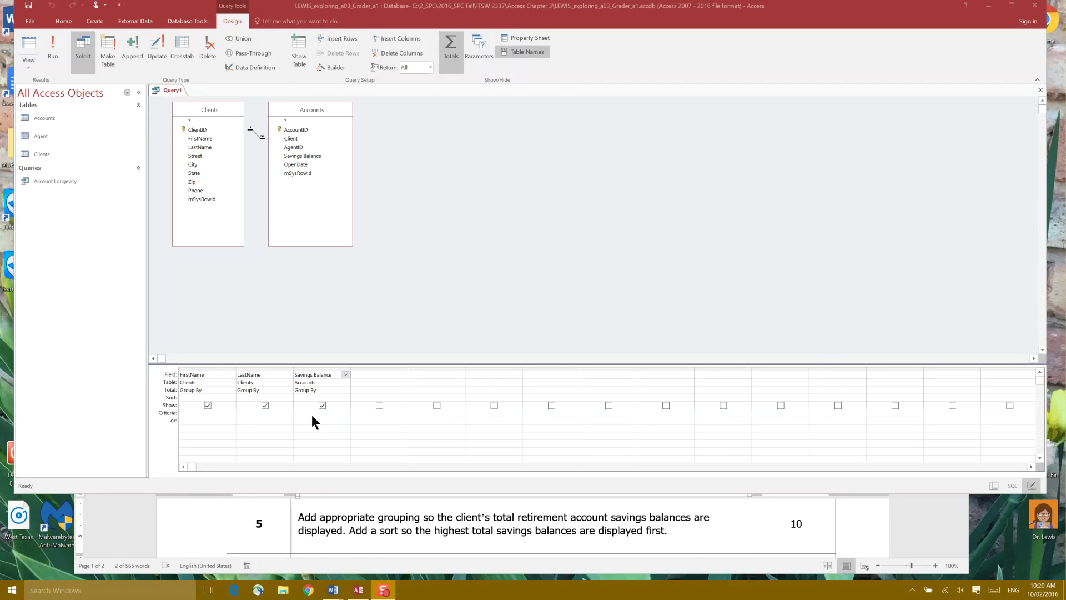
click(339, 389)
click(345, 389)
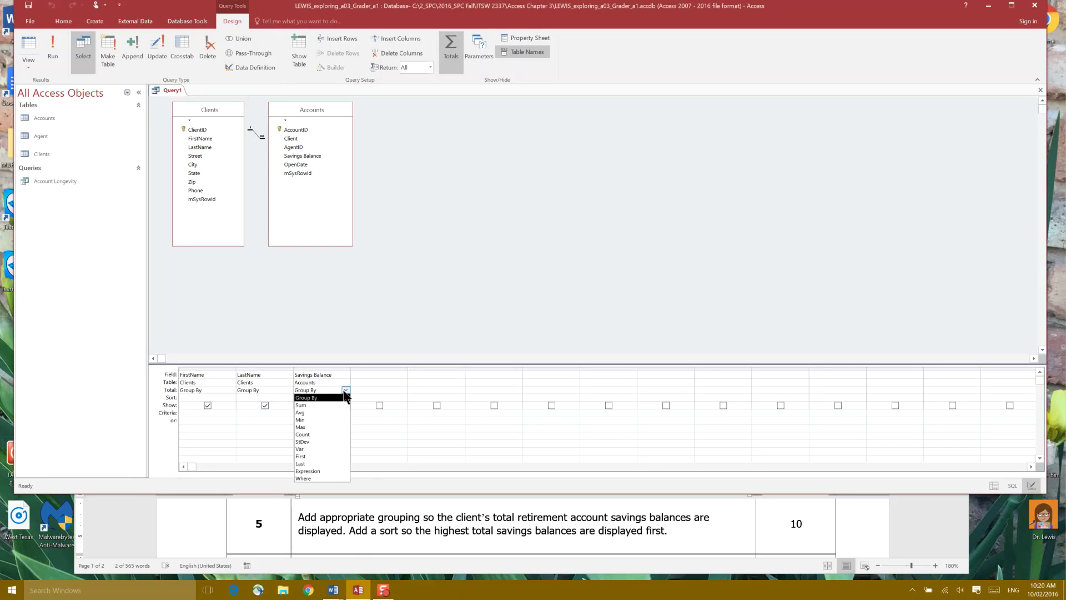
click(340, 404)
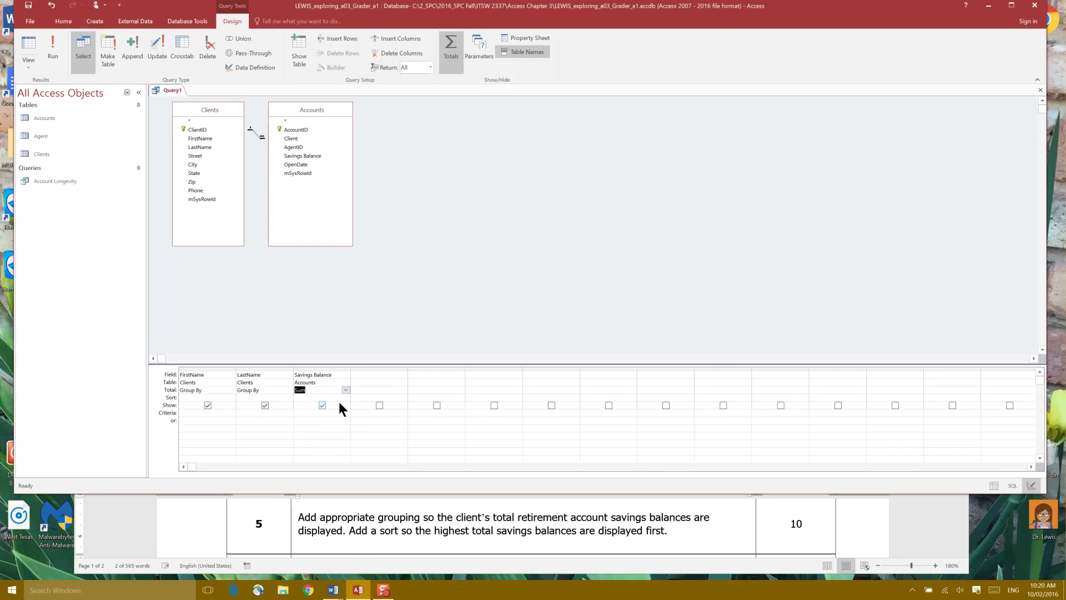
click(351, 531)
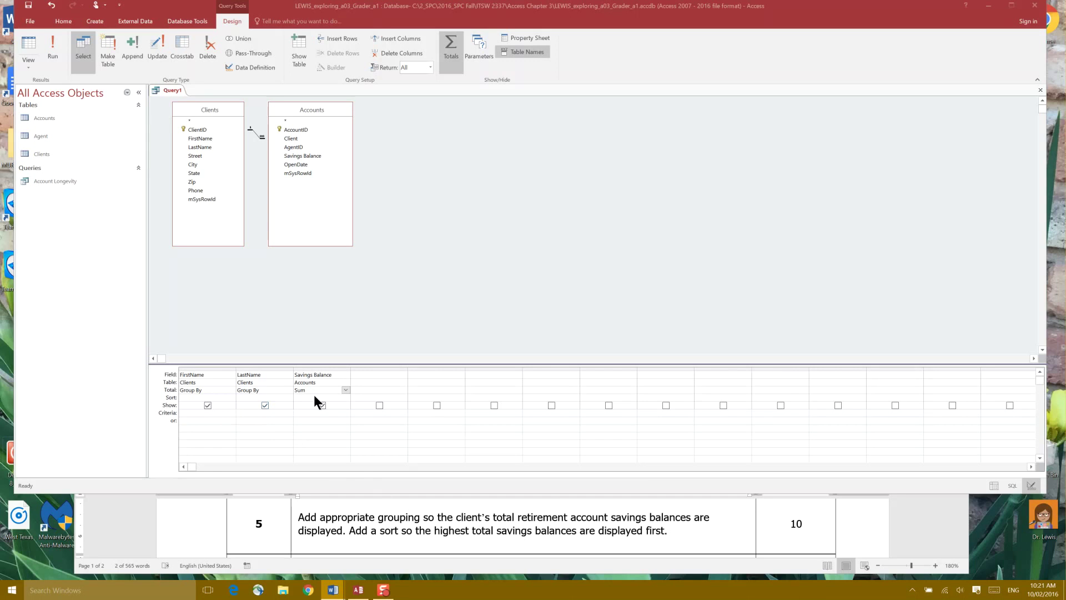
- Sort the summed Savings Balance field in Descending order
click(325, 367)
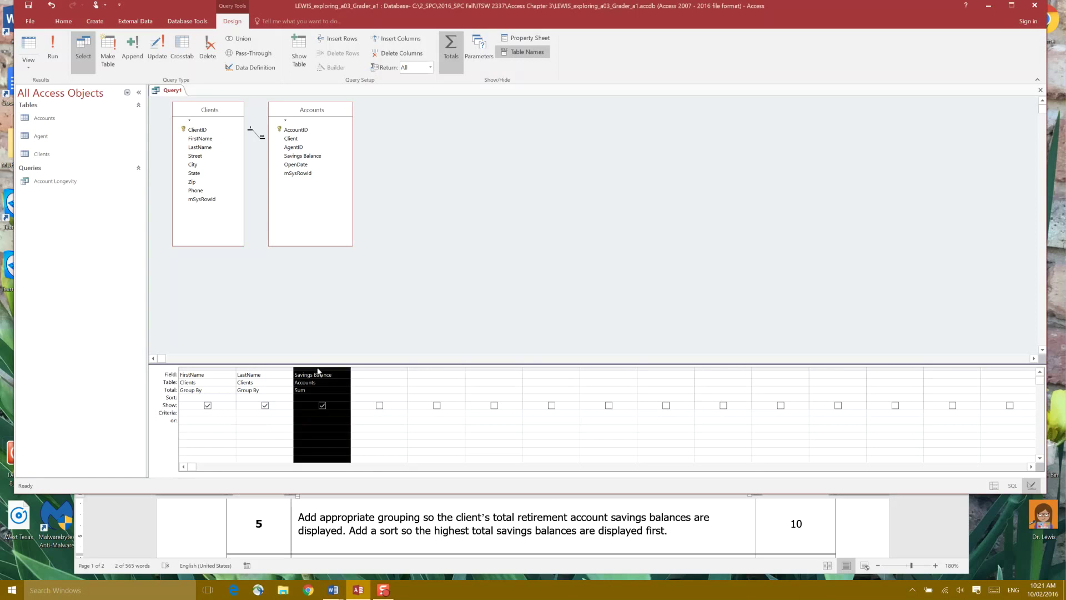
click(326, 374)
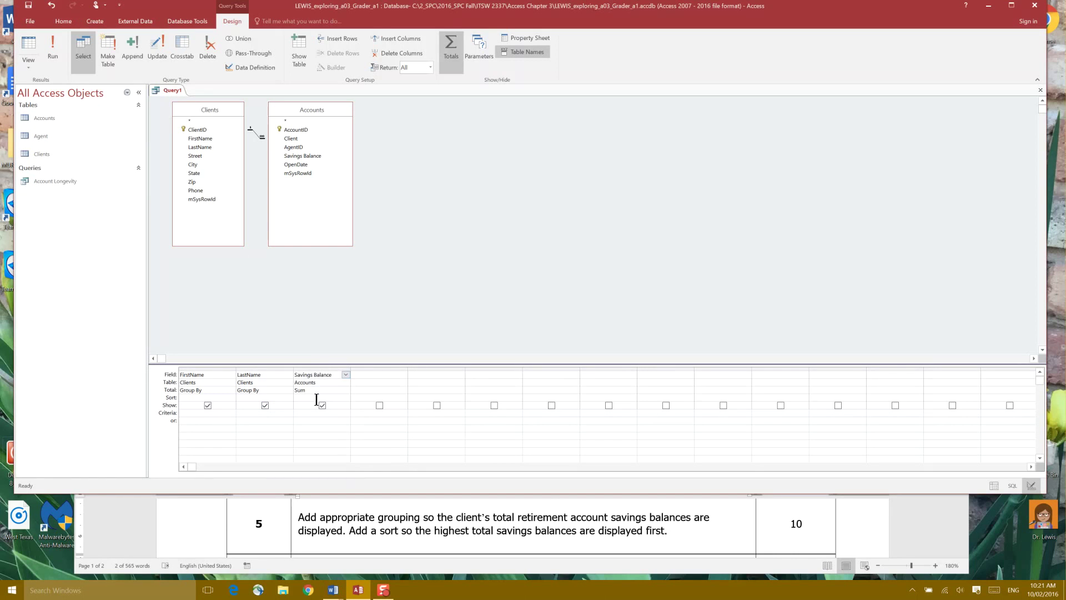
click(317, 397)
click(345, 397)
click(322, 413)
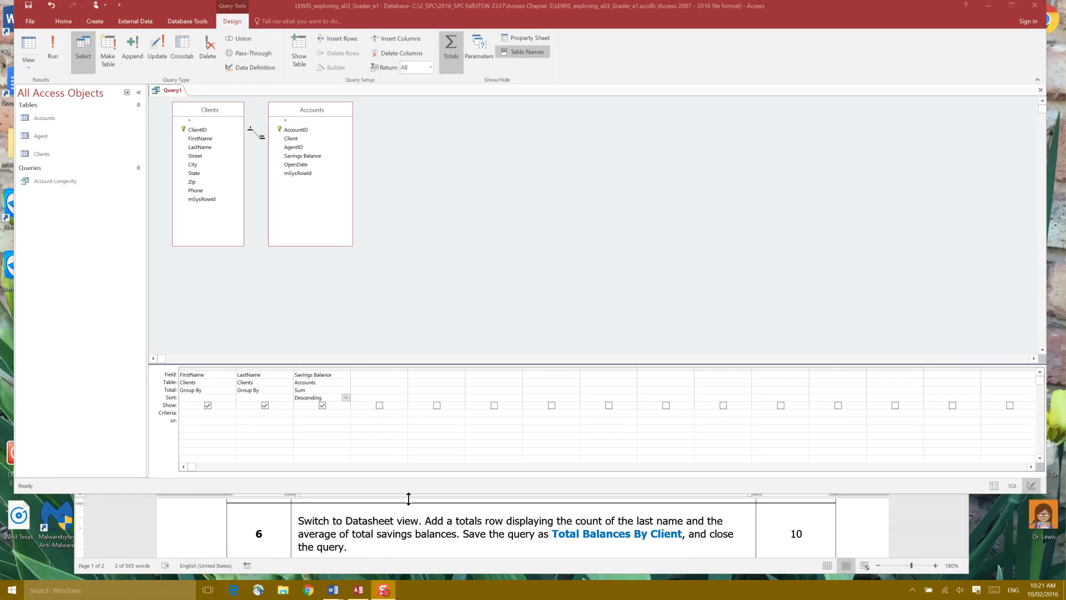
- Switch the query to Datasheet View and add a totals row below the client records
click(28, 67)
click(28, 68)
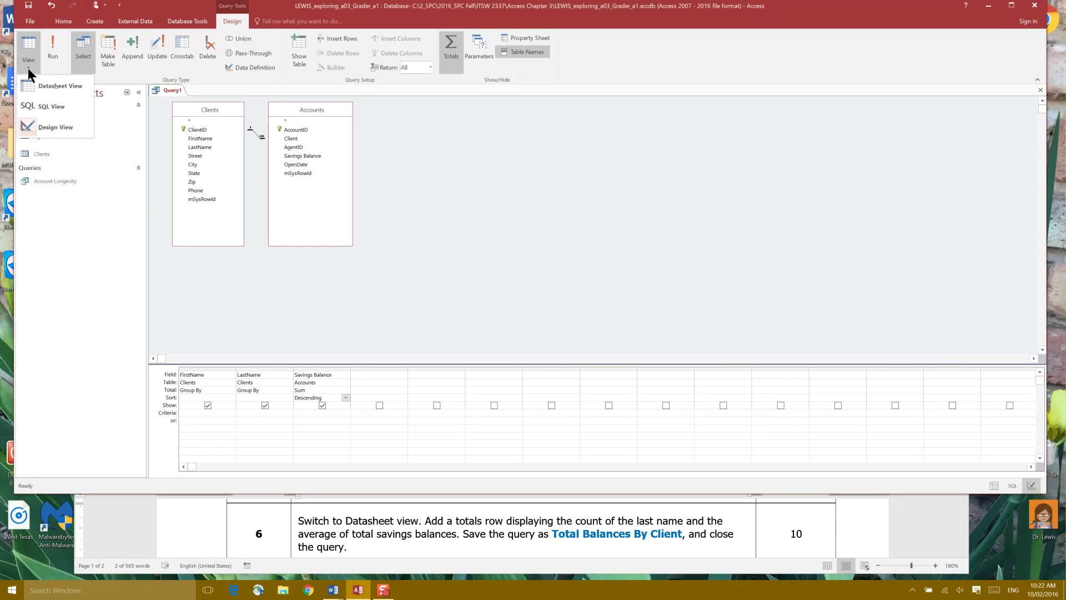
click(49, 95)
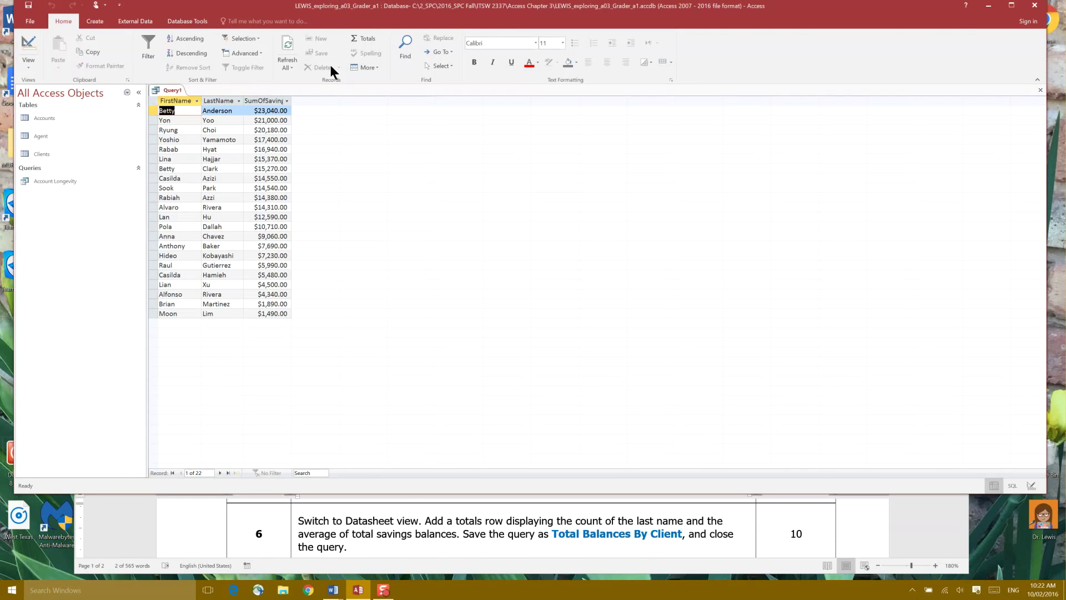
click(366, 38)
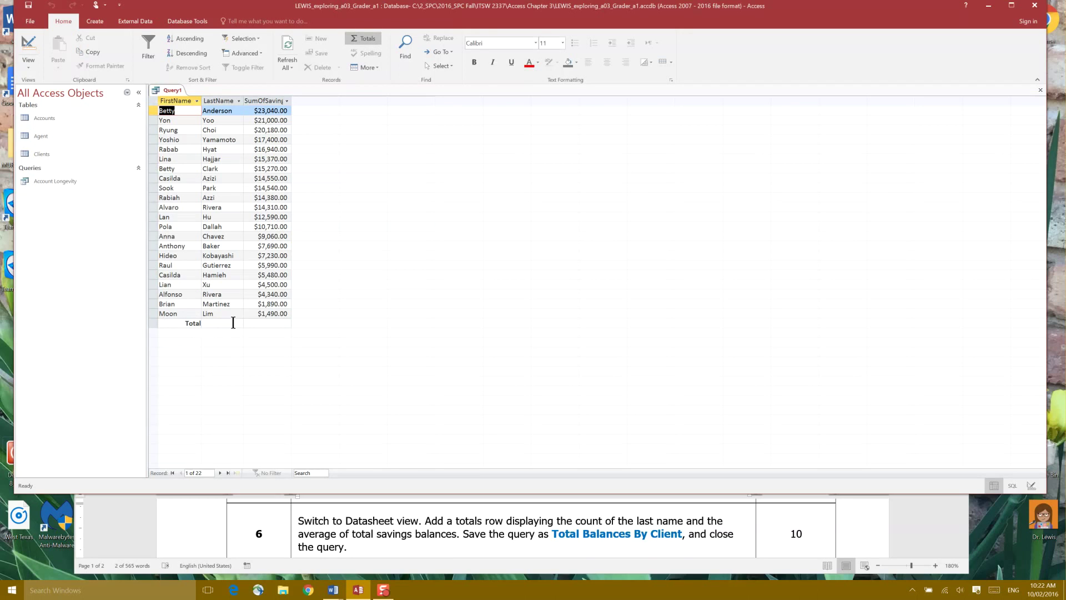
- Set the LastName column in the totals row to Count
click(276, 323)
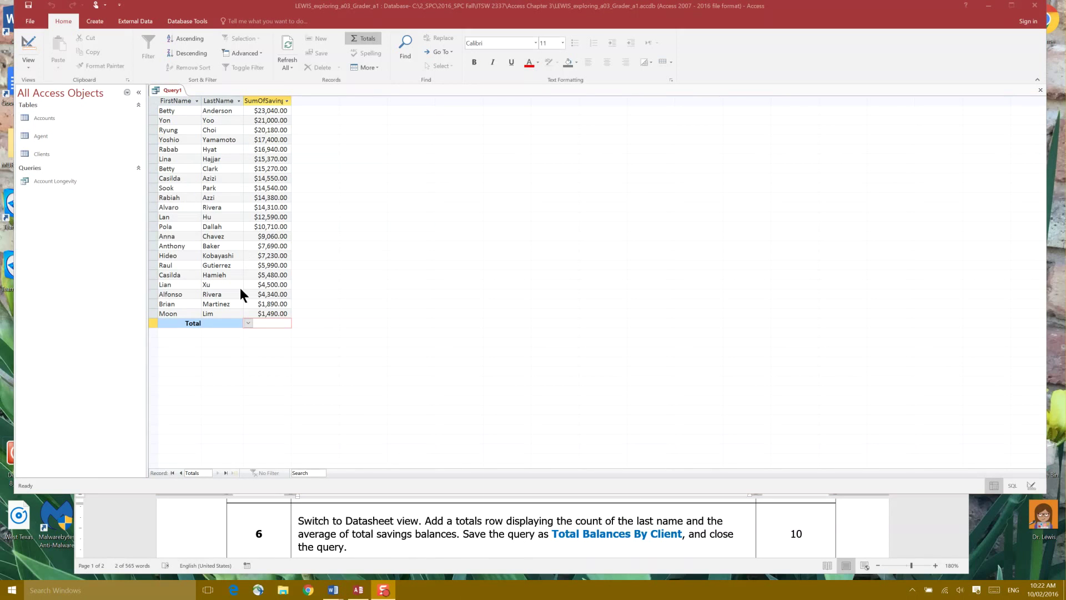
click(235, 325)
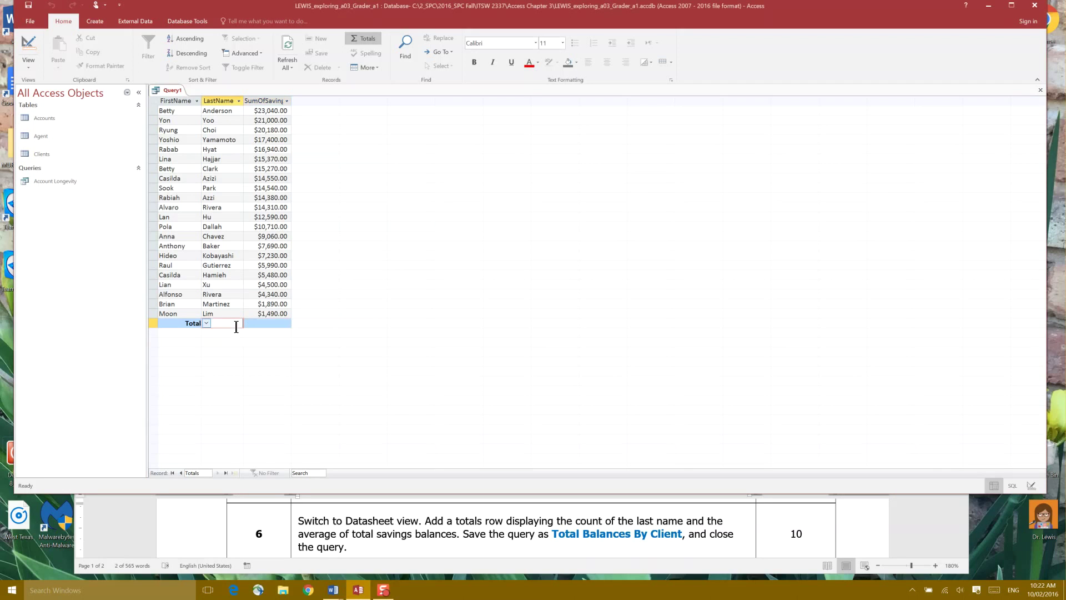
click(215, 100)
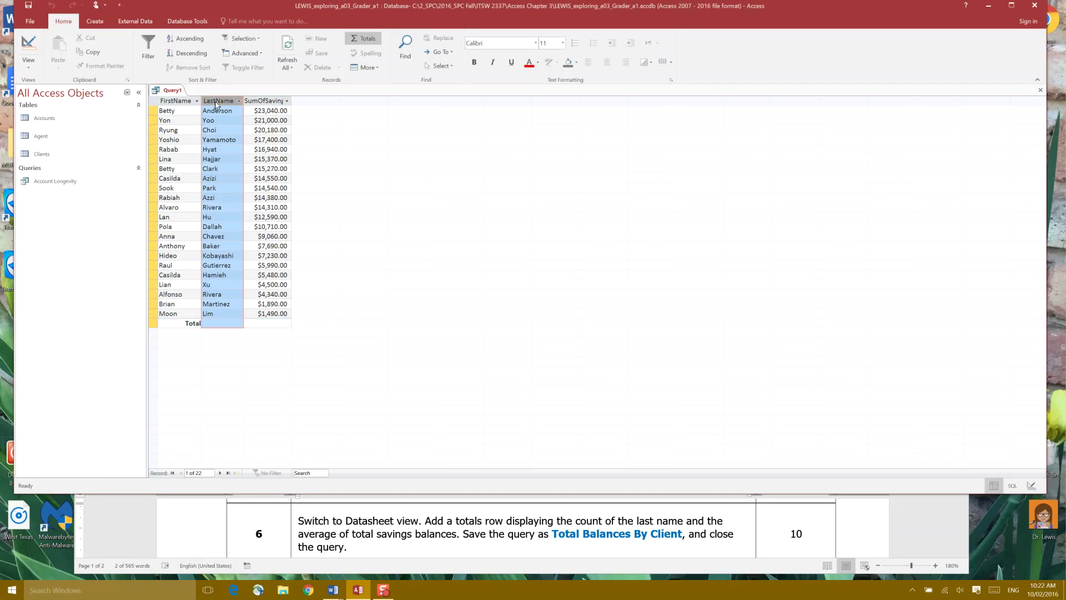
click(230, 322)
click(207, 323)
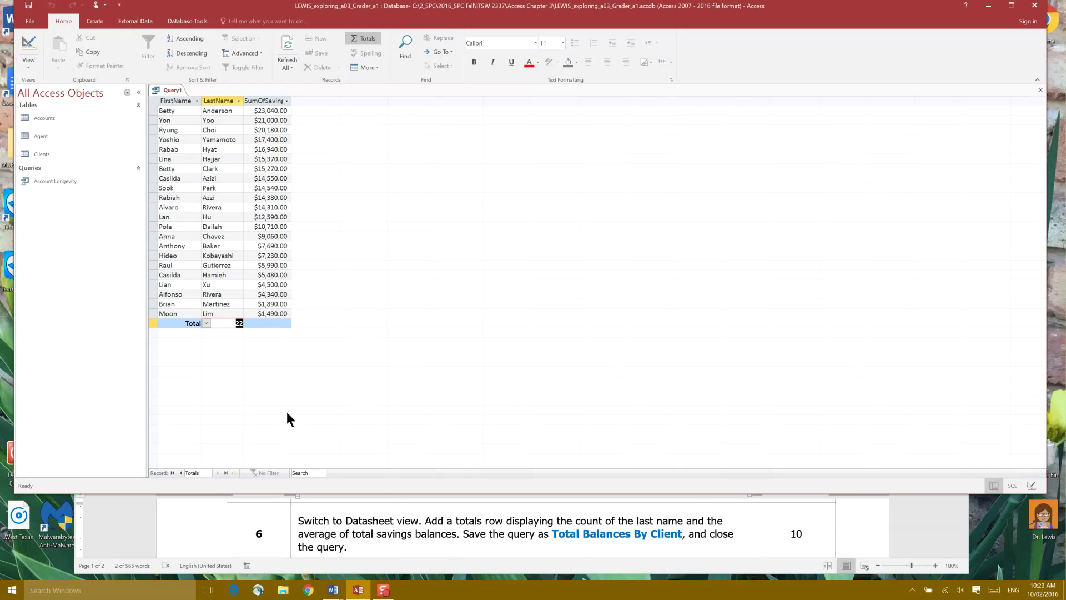
- Set the summed Savings Balance column in the totals row to Average
click(267, 100)
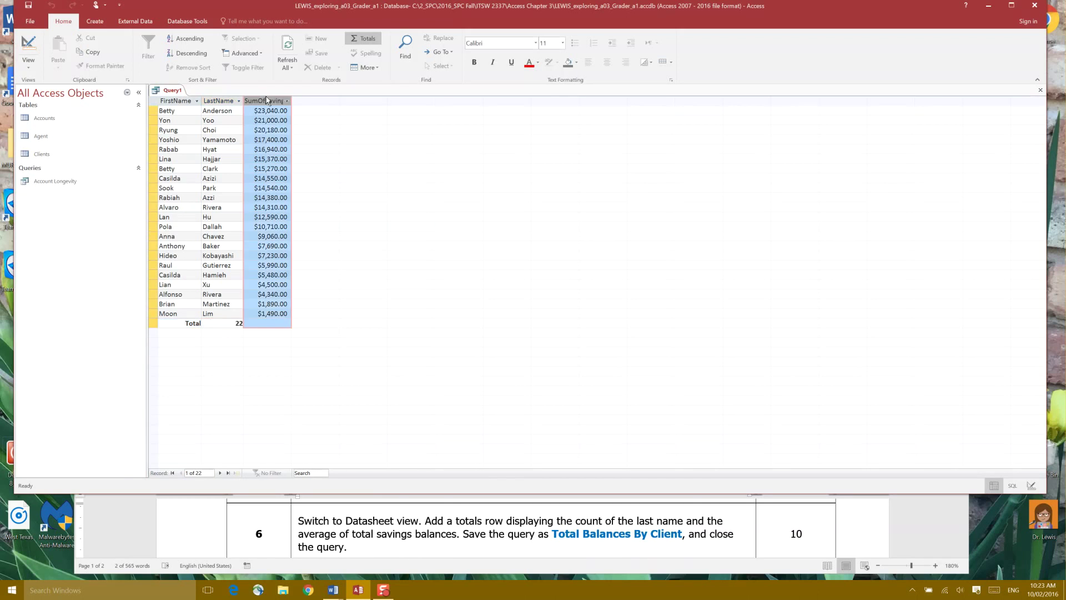
click(267, 323)
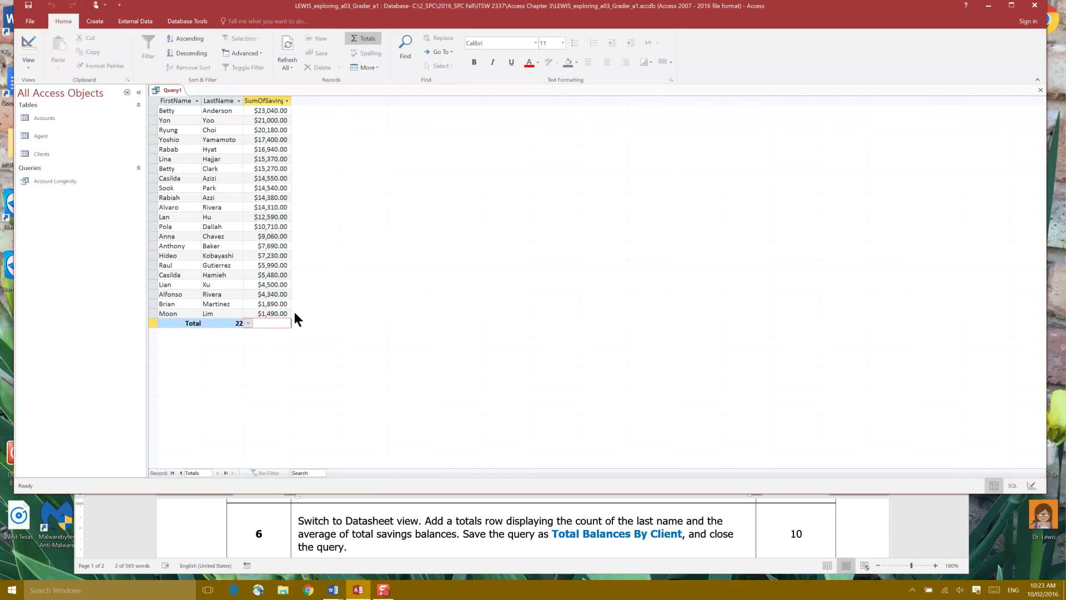
click(249, 323)
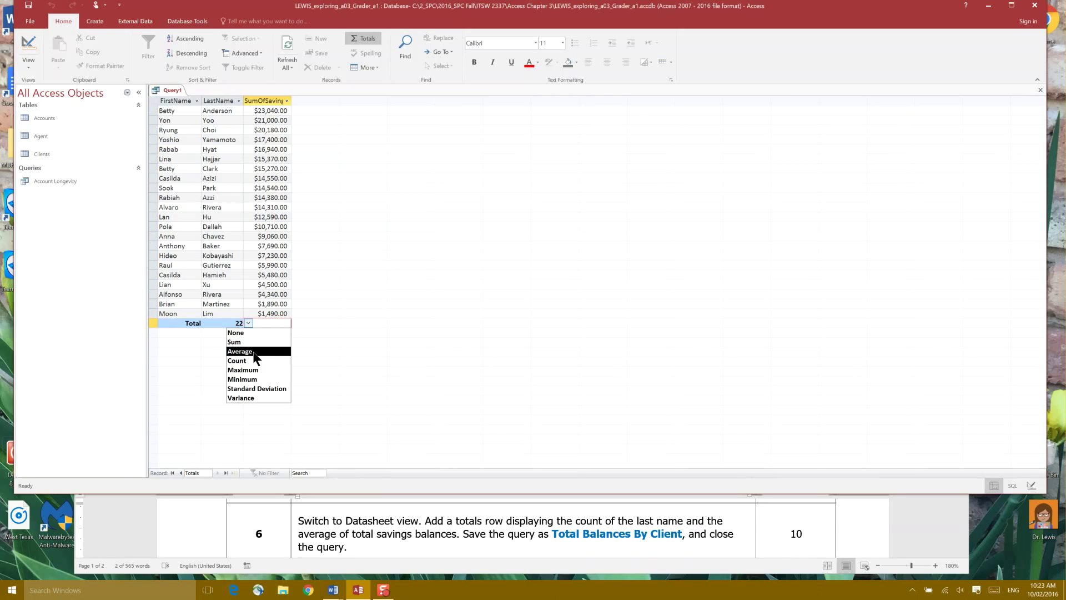
click(253, 352)
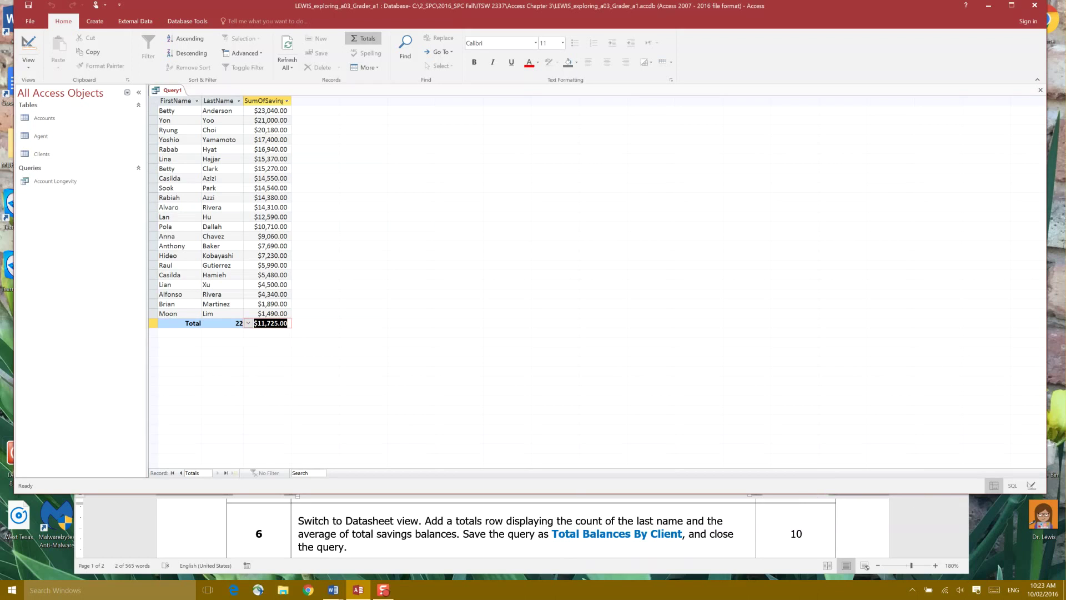
- Save the query as Total Balances By Client, taking the name from the instruction document
key(alt+Tab)
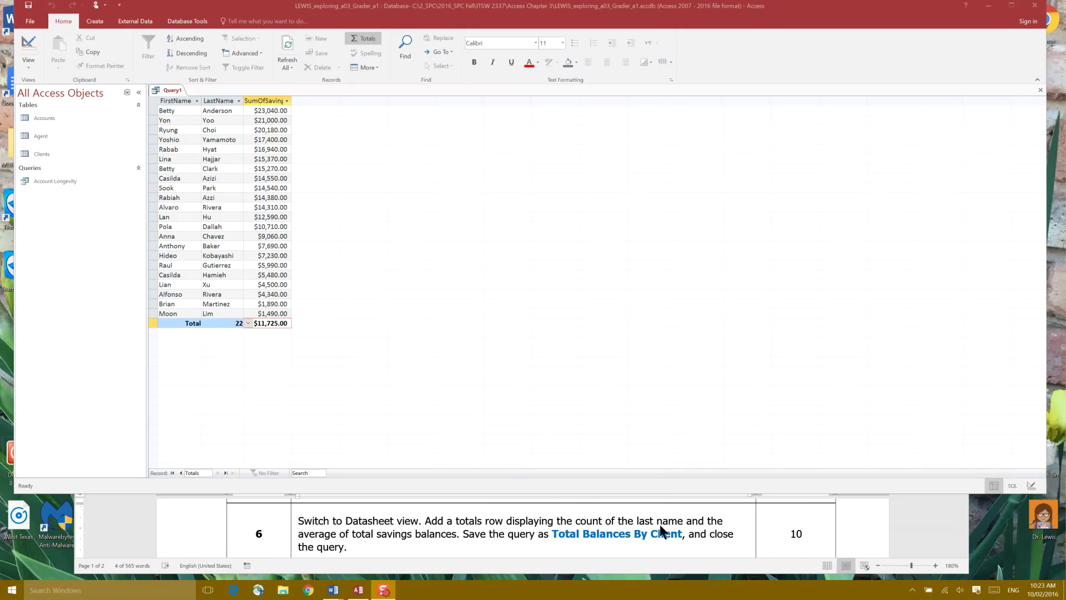
right_click(163, 90)
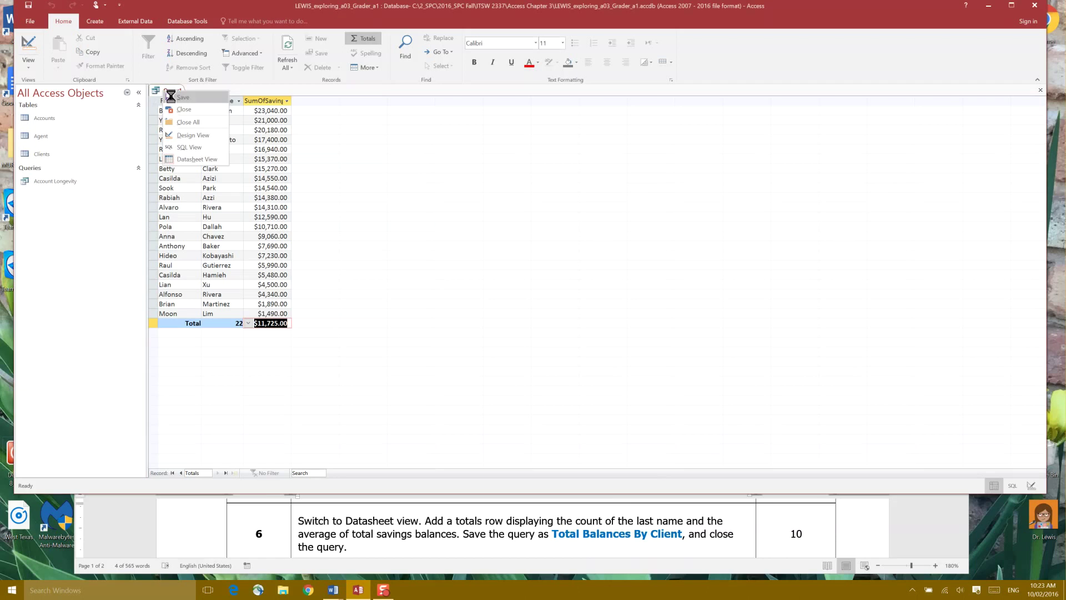
click(172, 96)
drag(507, 151, 369, 123)
text(Total Balances By Client)
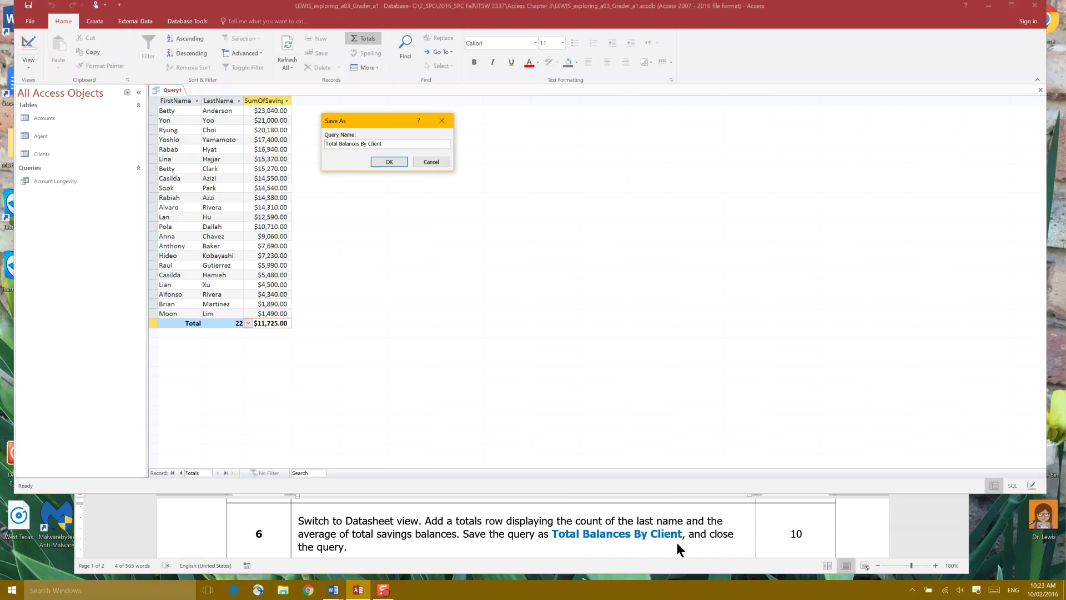
click(386, 161)
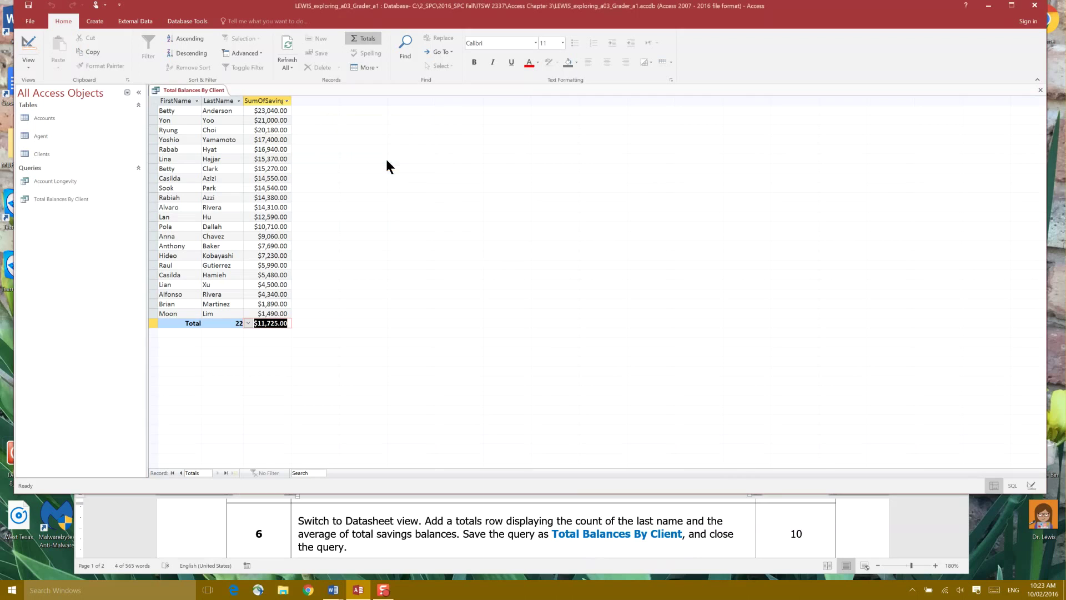
- Close the Total Balances By Client query
right_click(204, 90)
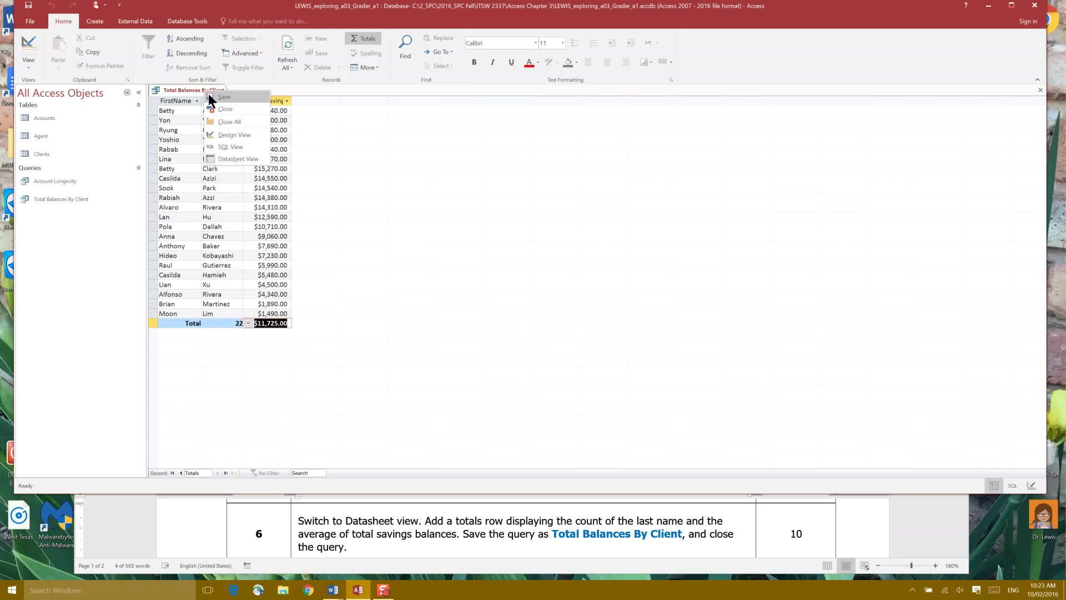
click(206, 88)
right_click(207, 89)
click(217, 110)
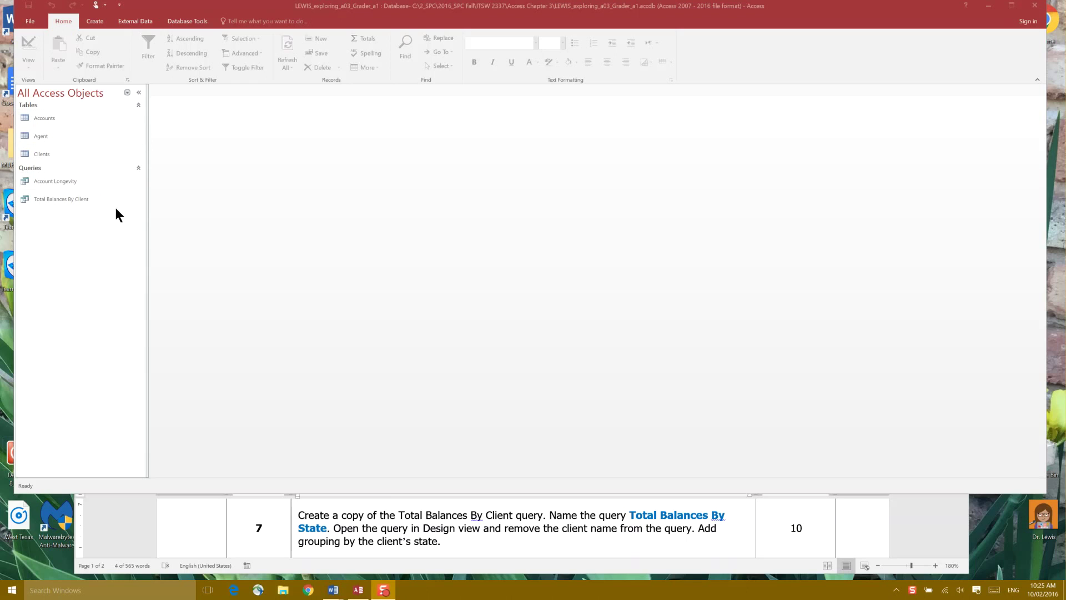
- Create a copy of the Total Balances By Client query and name it Total Balances By State
right_click(66, 199)
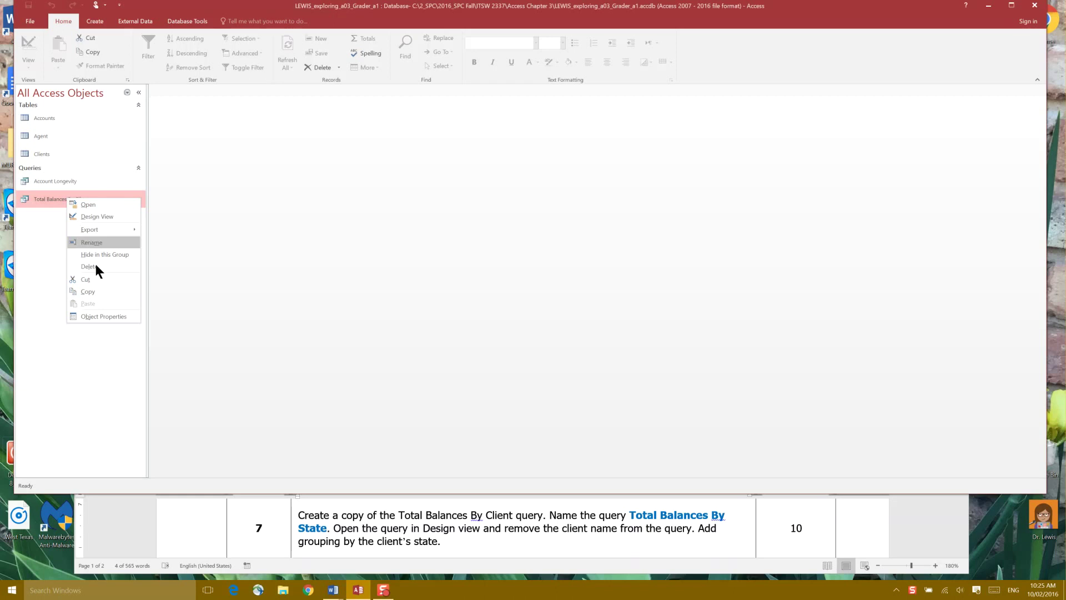
click(102, 289)
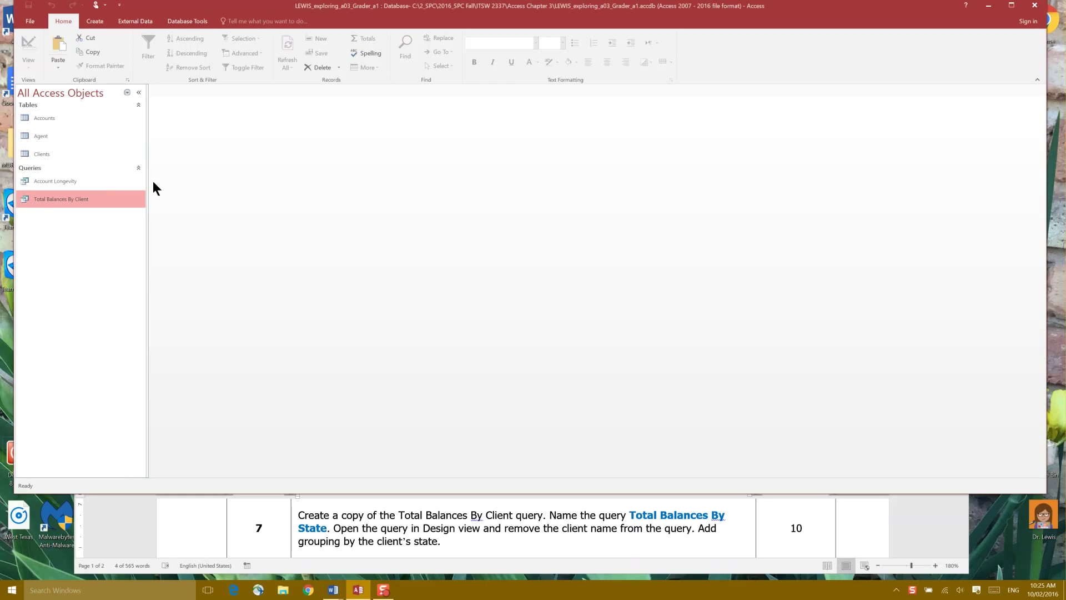
right_click(52, 238)
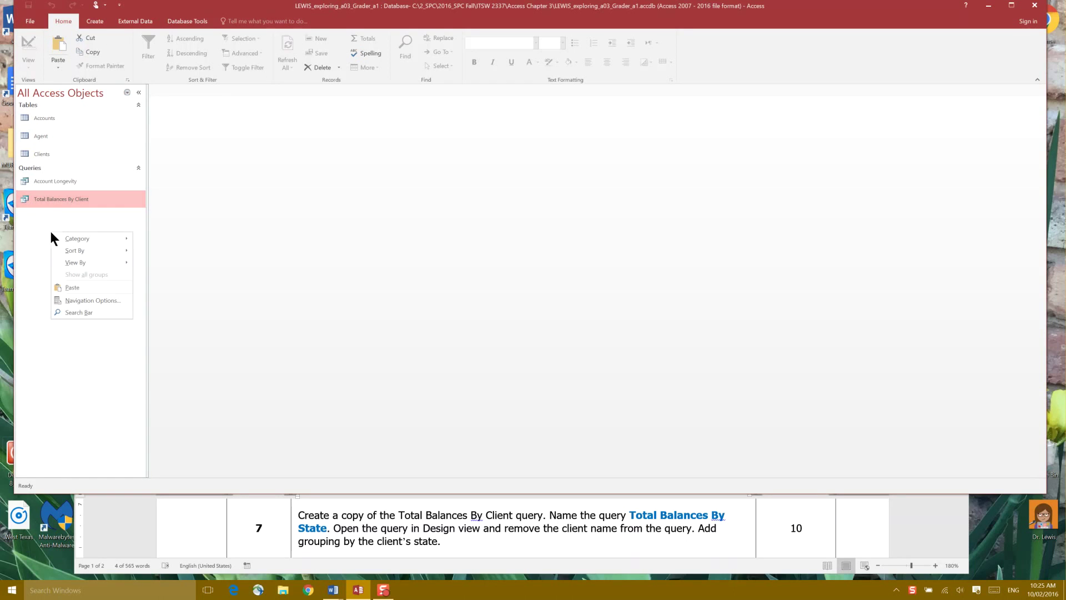
click(73, 288)
drag(501, 147, 221, 155)
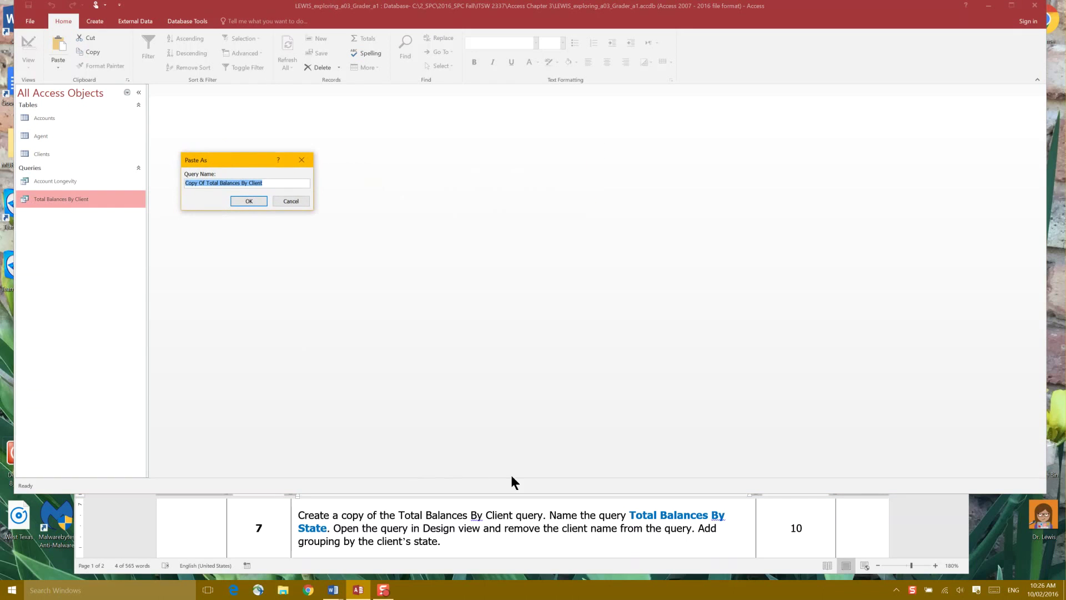
click(207, 182)
drag(207, 183, 178, 188)
key(Delete)
key(BackSpace)
key(BackSpace)
key(BackSpace)
key(BackSpace)
key(BackSpace)
key(BackSpace)
text(Stat)
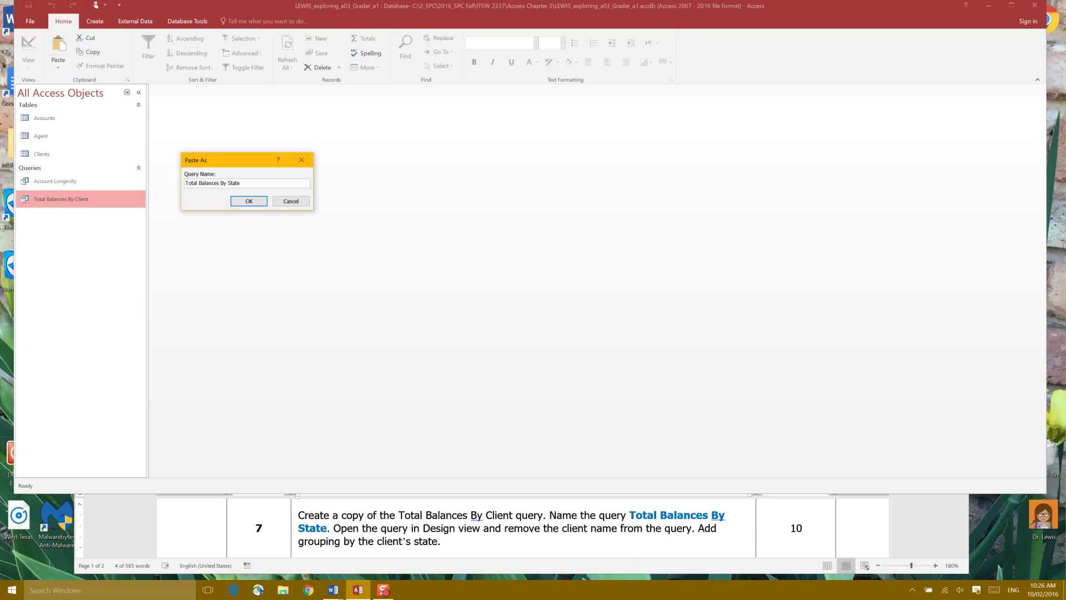
click(235, 202)
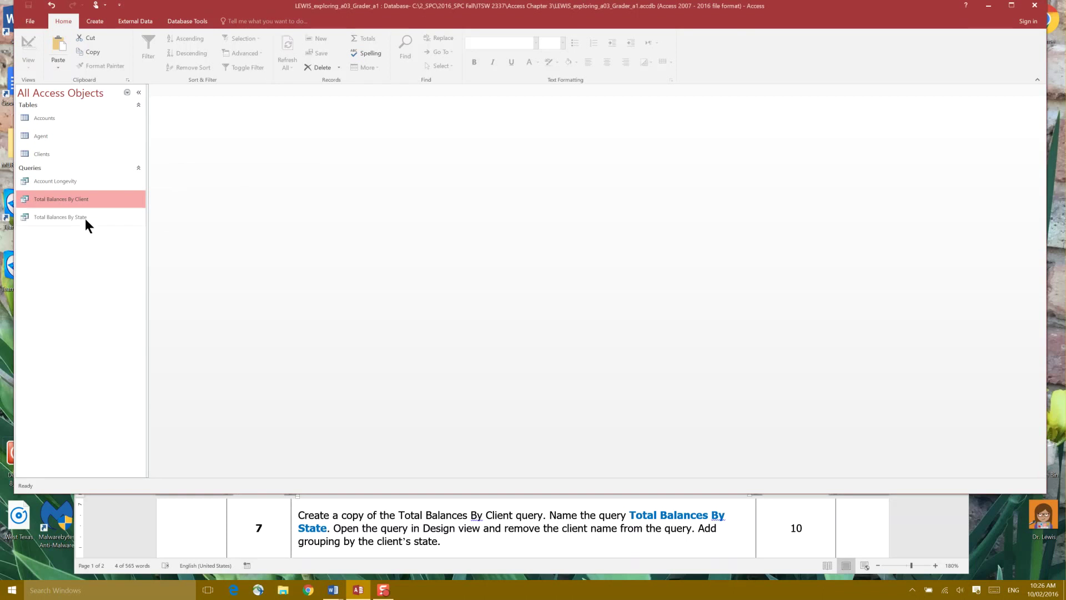
- Open the Total Balances By State query and switch it to Design View
click(76, 218)
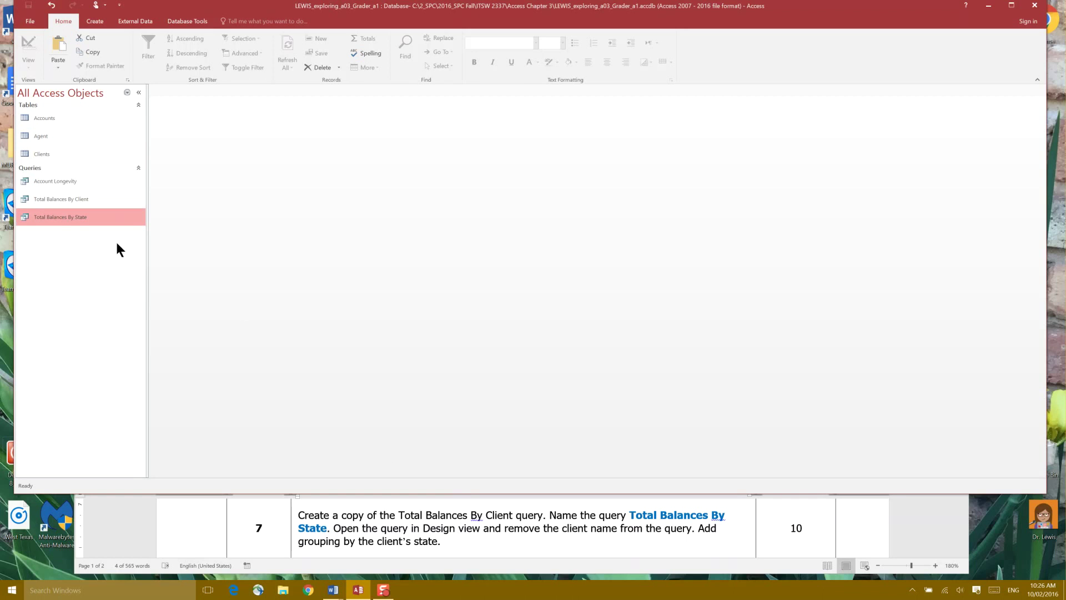
double_click(58, 215)
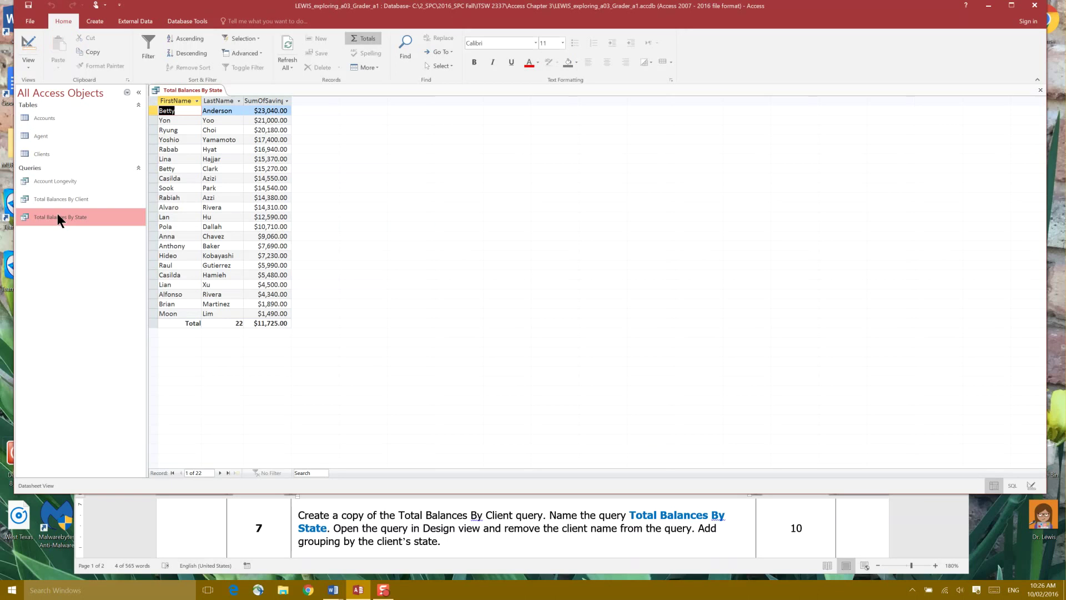
click(25, 68)
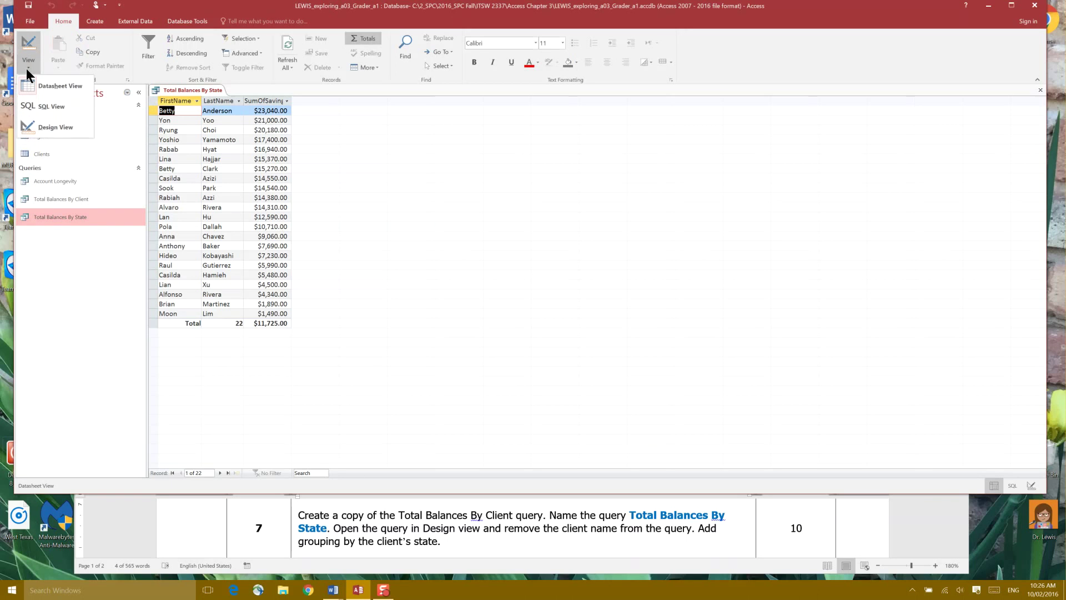
click(41, 129)
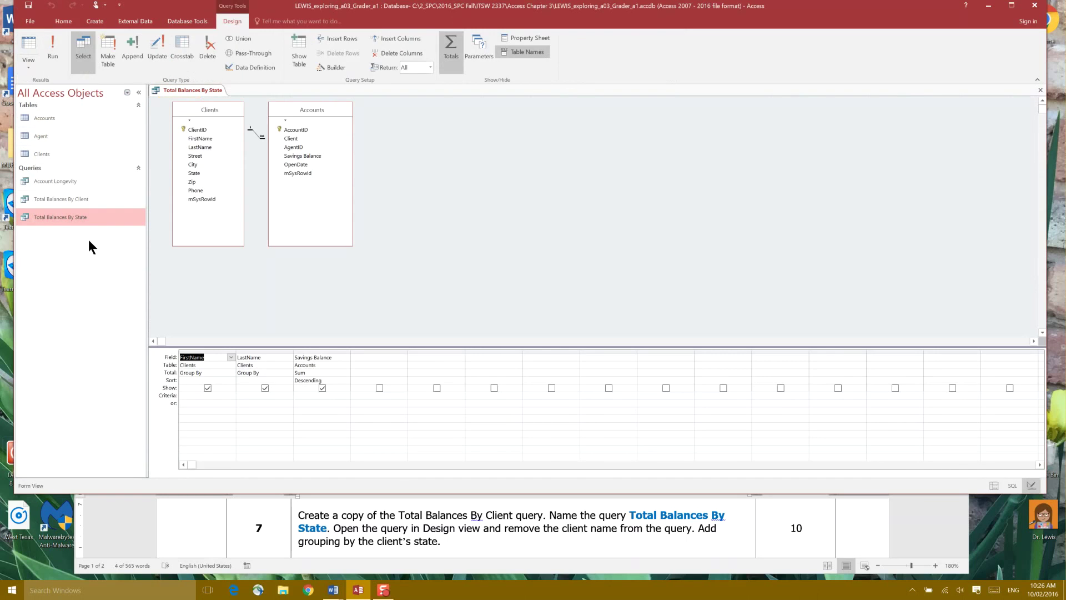
right_click(92, 219)
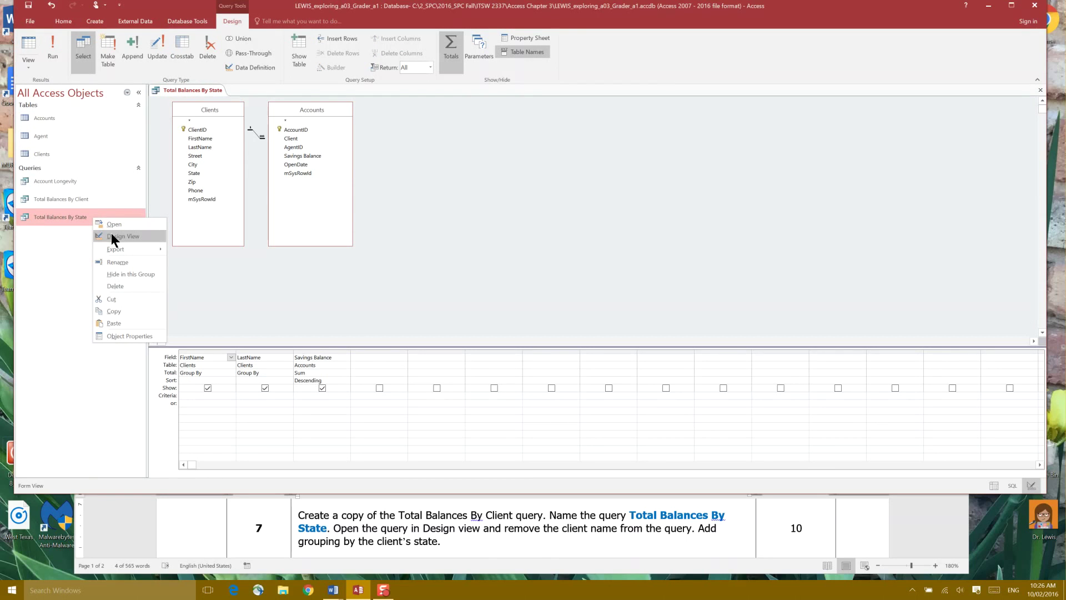
click(75, 216)
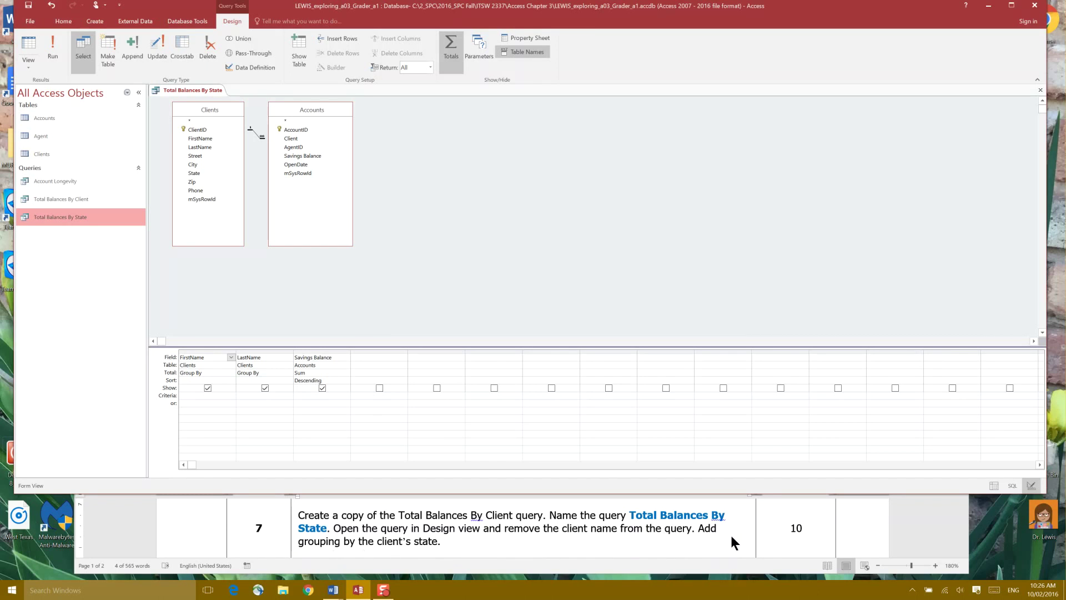
- Remove the LastName and FirstName columns from the query design grid
double_click(198, 357)
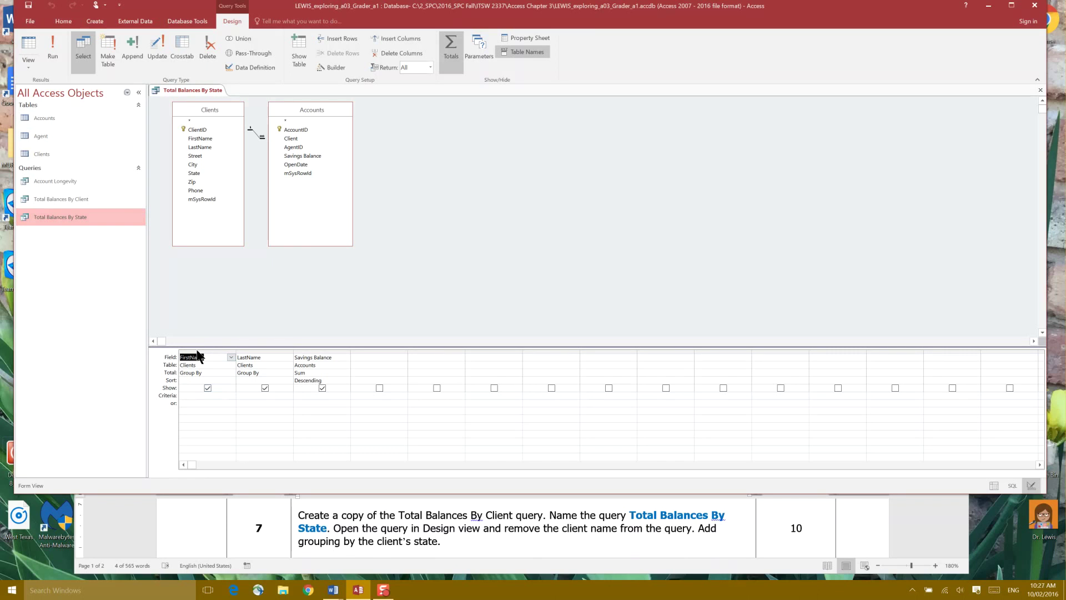
click(209, 355)
click(248, 351)
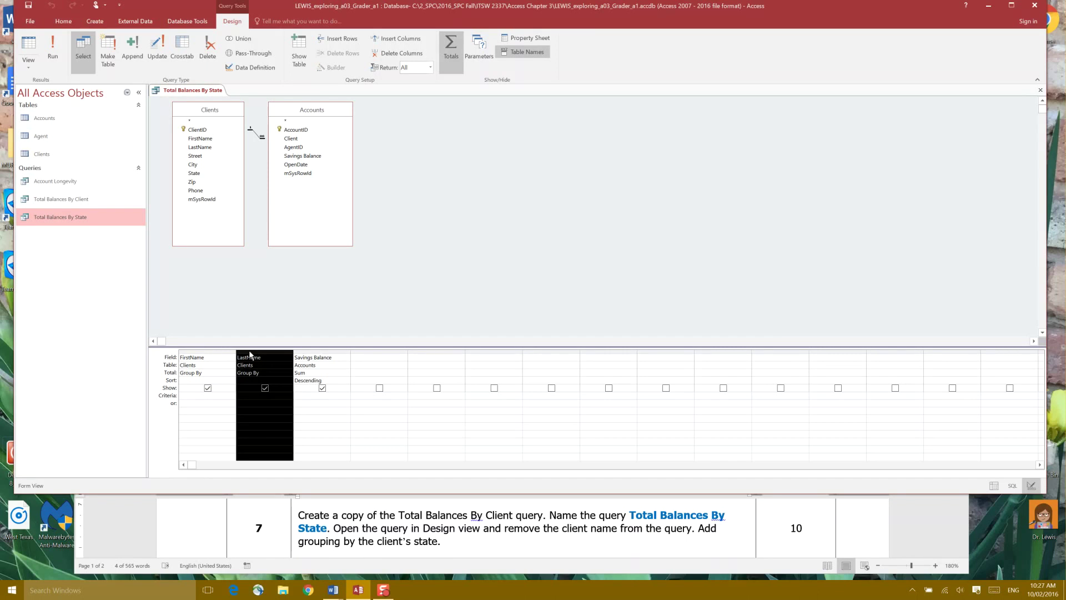
key(Delete)
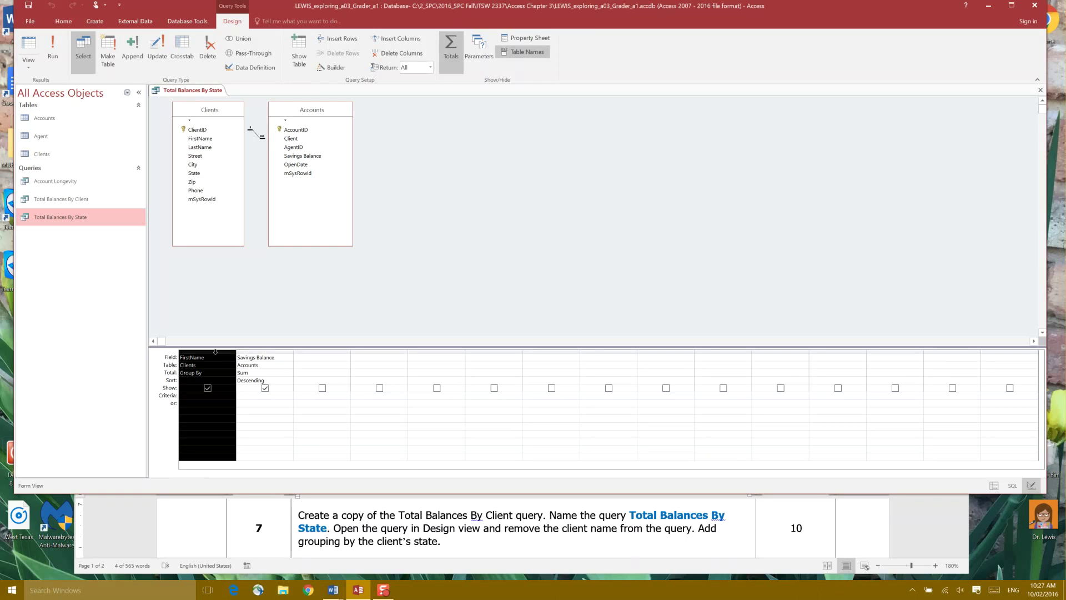
click(216, 351)
key(Delete)
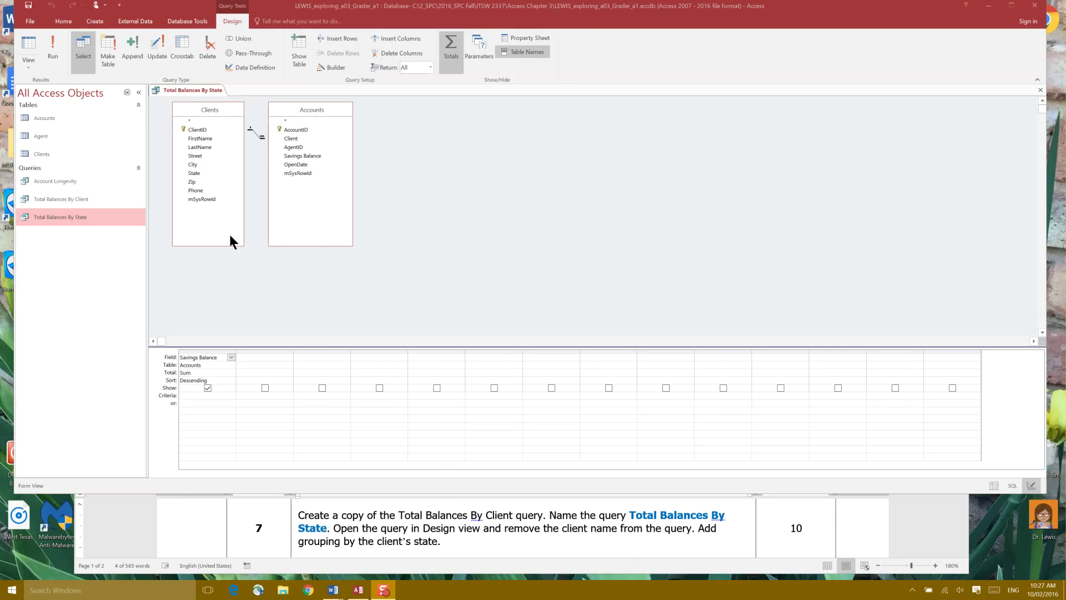
- Add the State field from Clients after Savings Balance in the design grid, with its total kept as Group By
drag(208, 171, 265, 362)
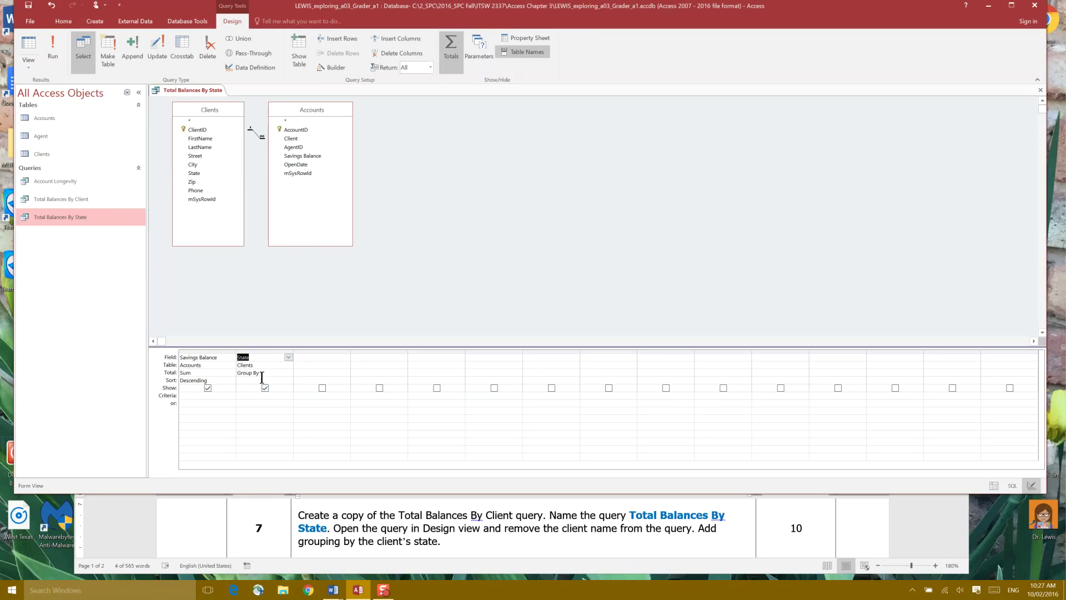
click(288, 373)
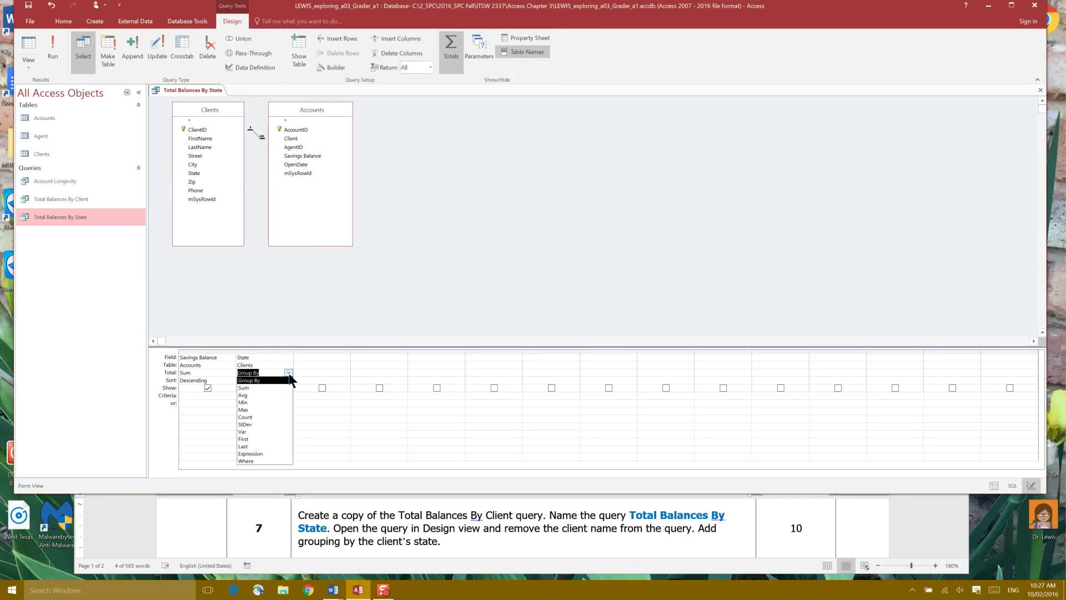
click(289, 373)
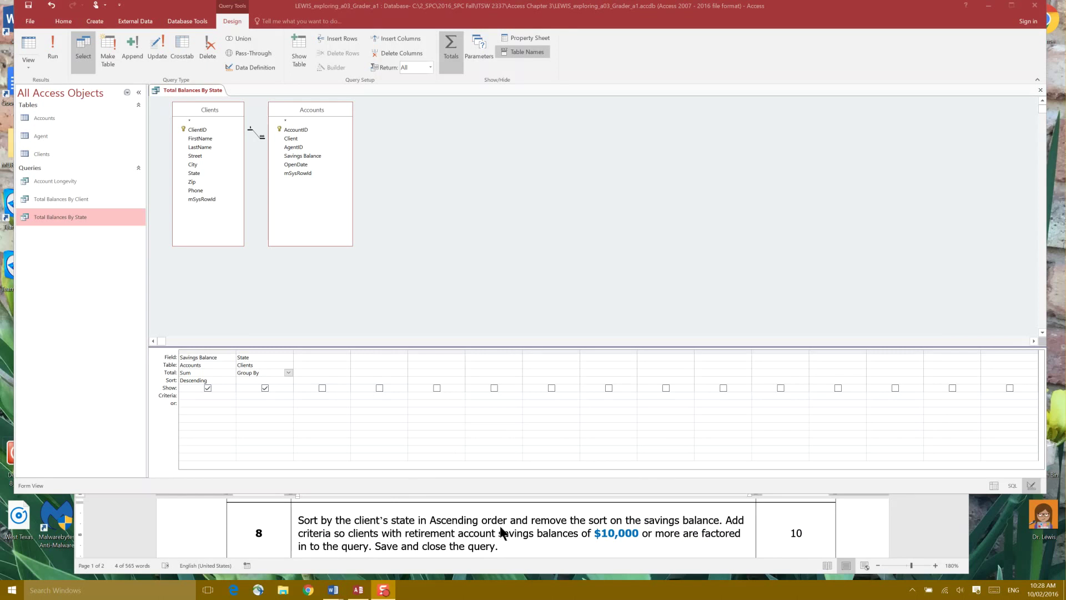
- Set the sort order of the State column to Ascending in the Total Balances By State design grid
click(249, 348)
click(253, 352)
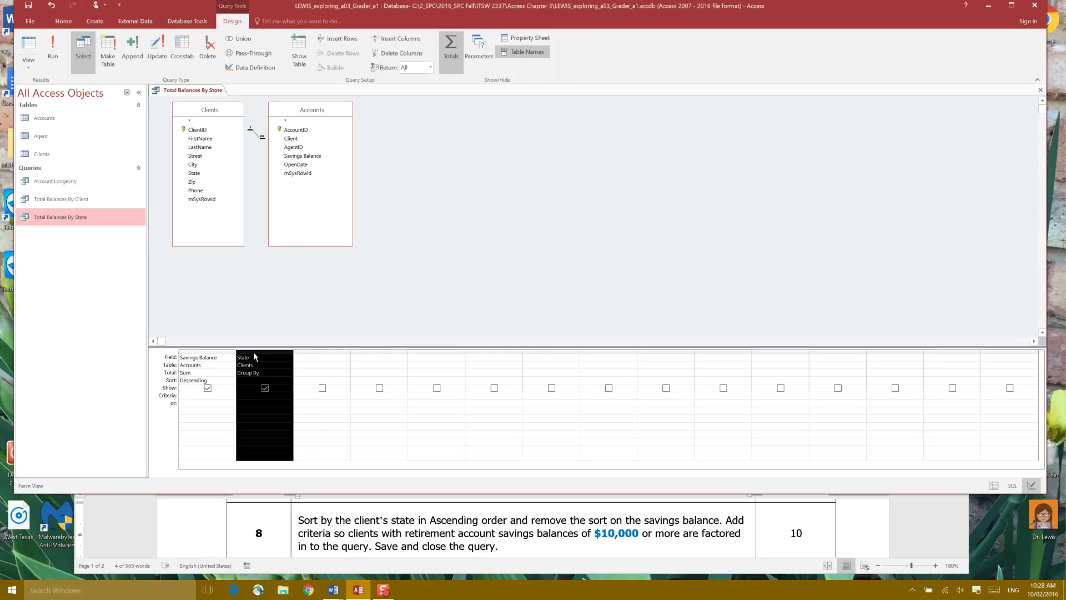
click(171, 384)
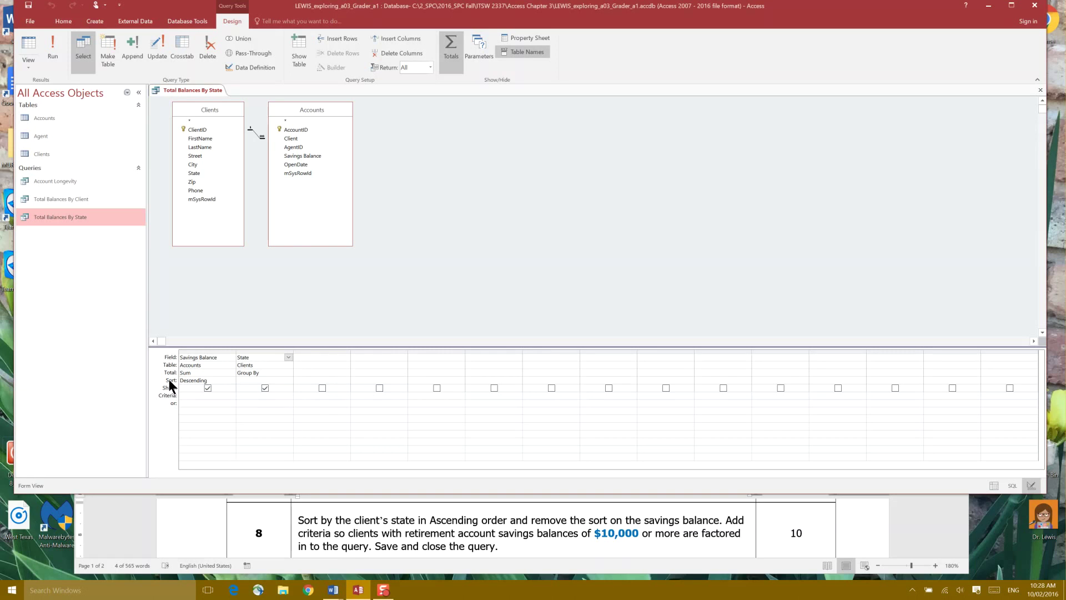
click(246, 380)
click(288, 380)
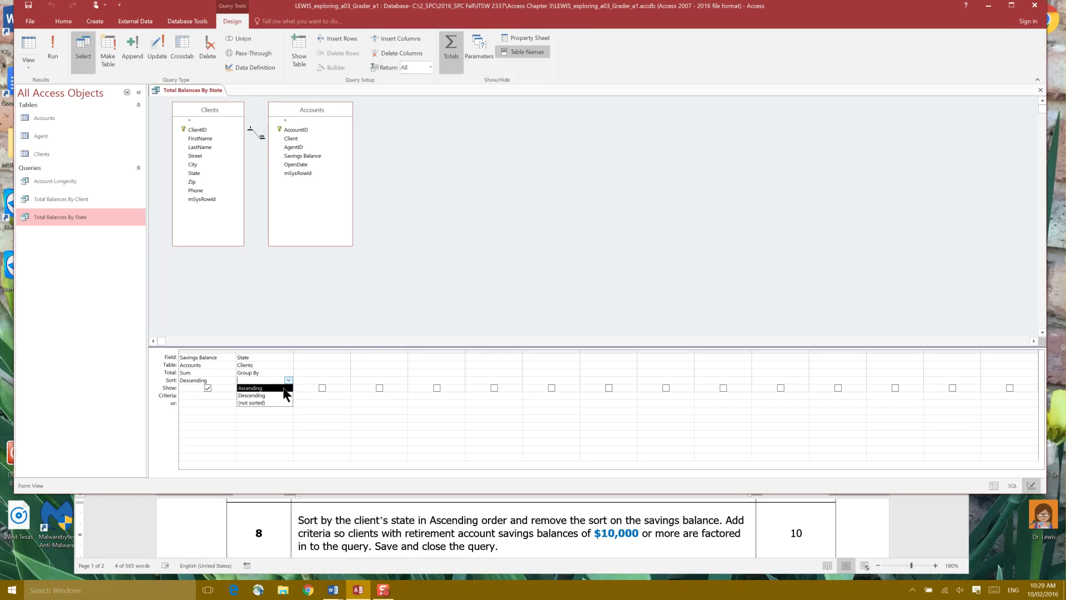
click(284, 388)
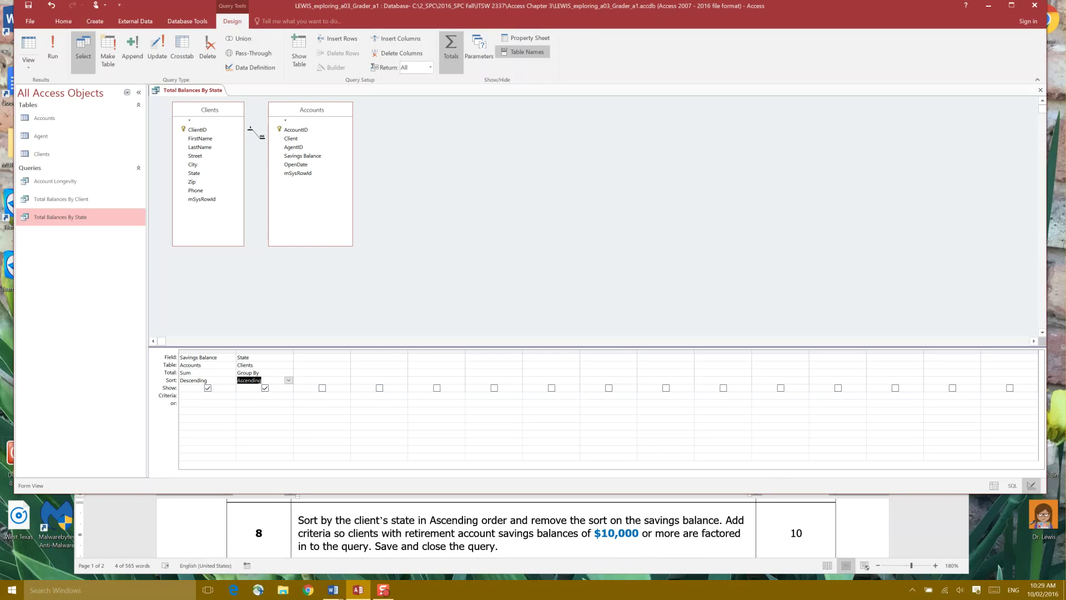
key(alt+Tab)
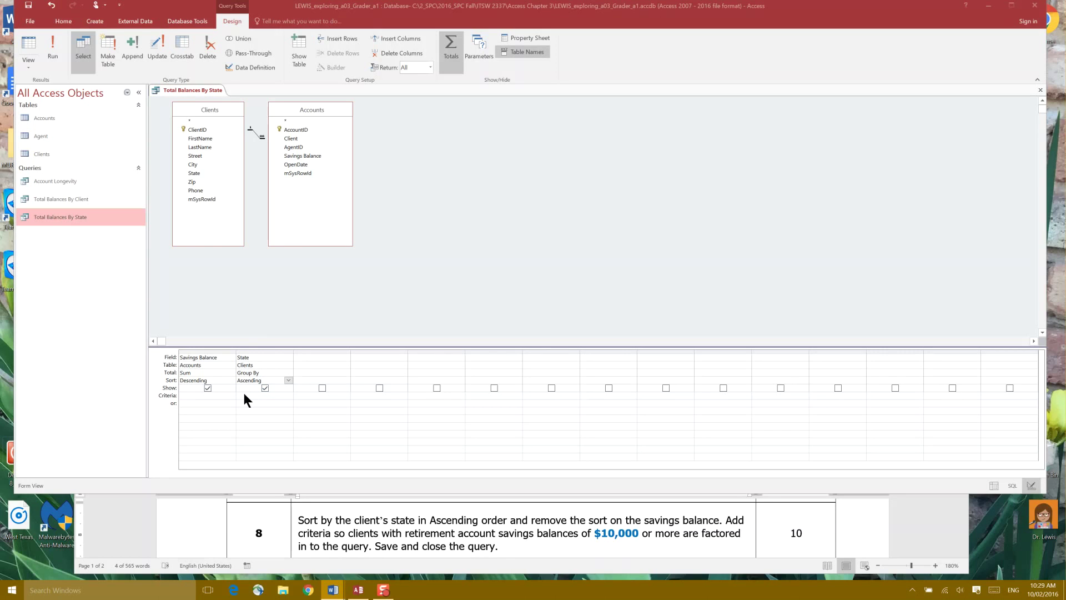
- Try to save the query with =>10000 as the Savings Balance criterion, and clear that criterion
click(196, 395)
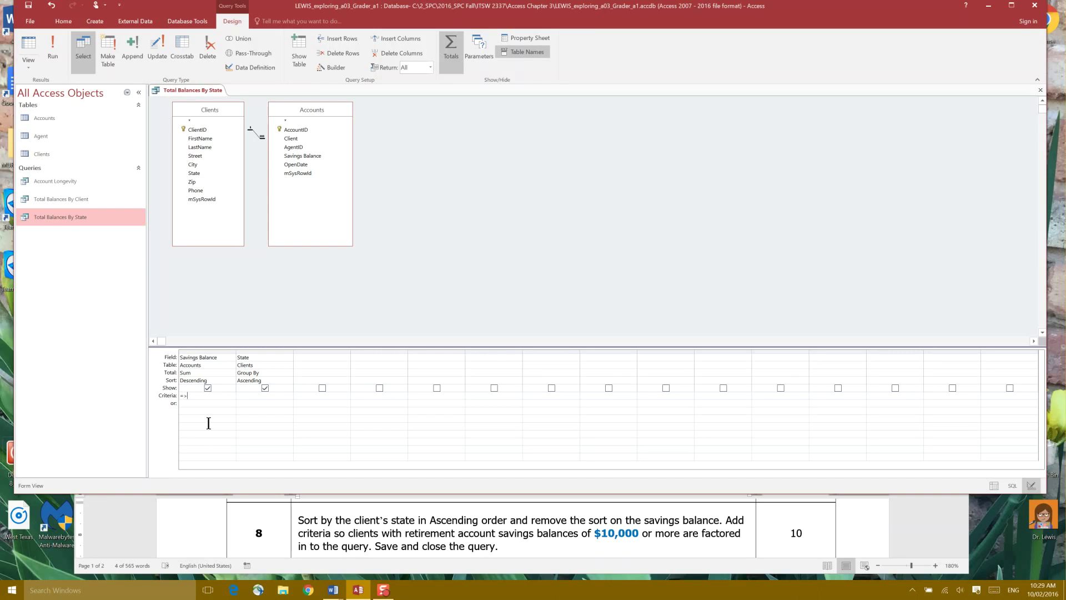
text(10000)
right_click(210, 91)
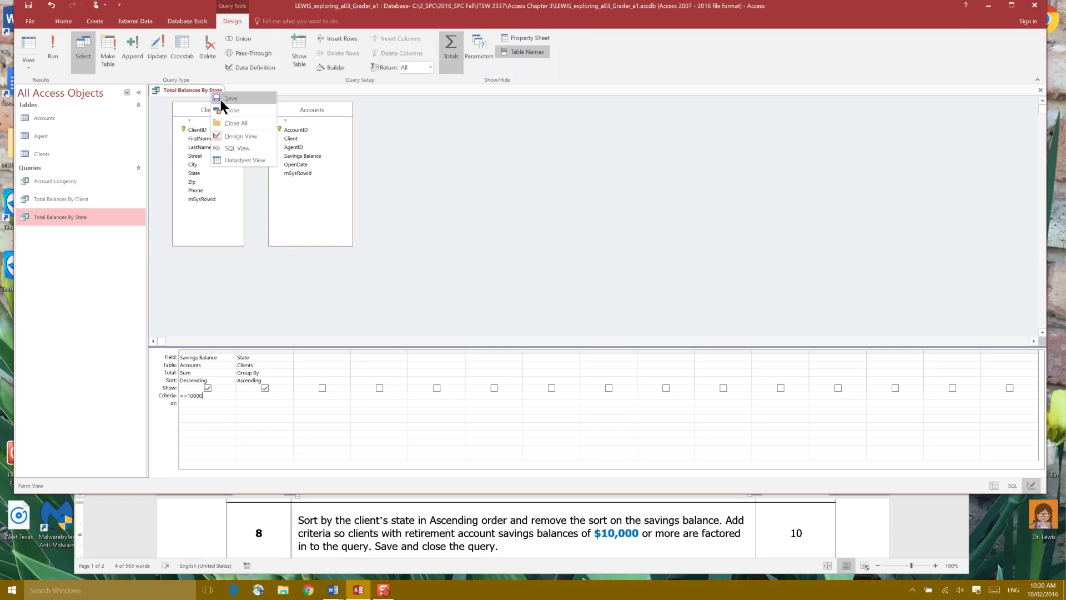
click(221, 99)
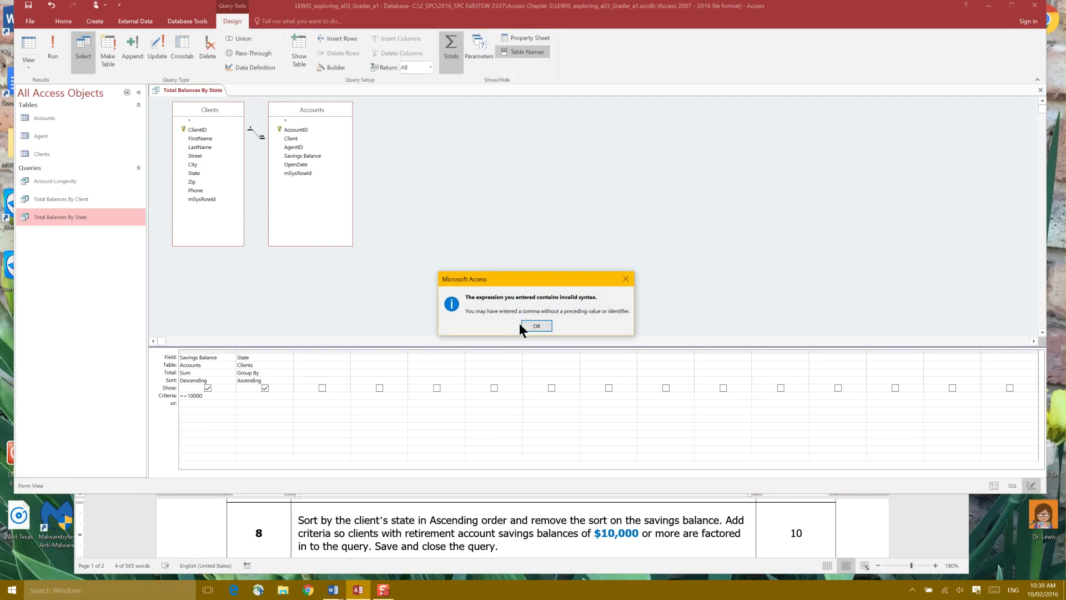
click(537, 325)
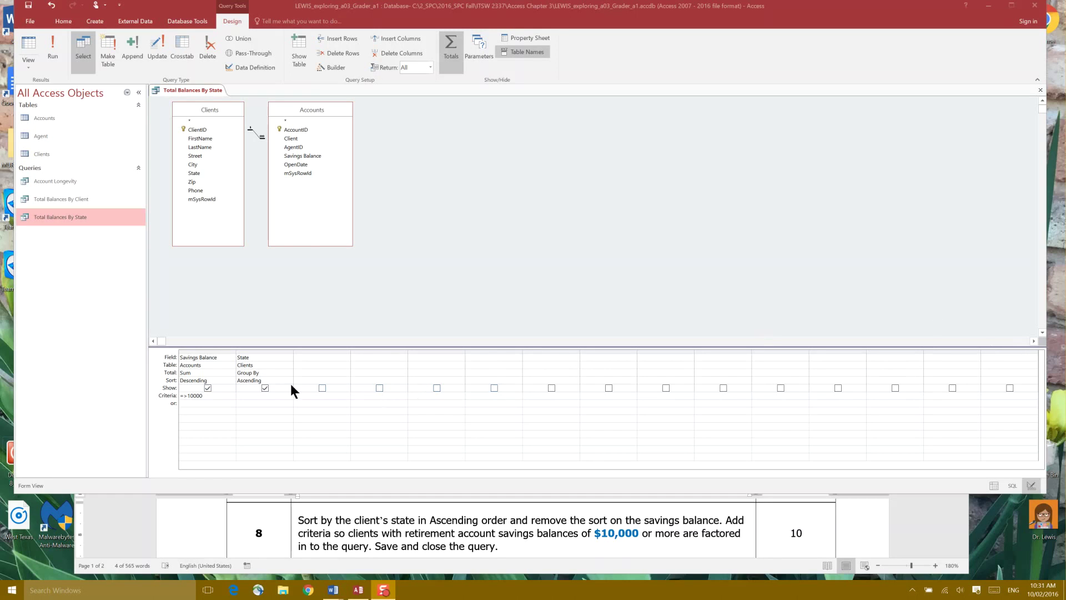
click(218, 380)
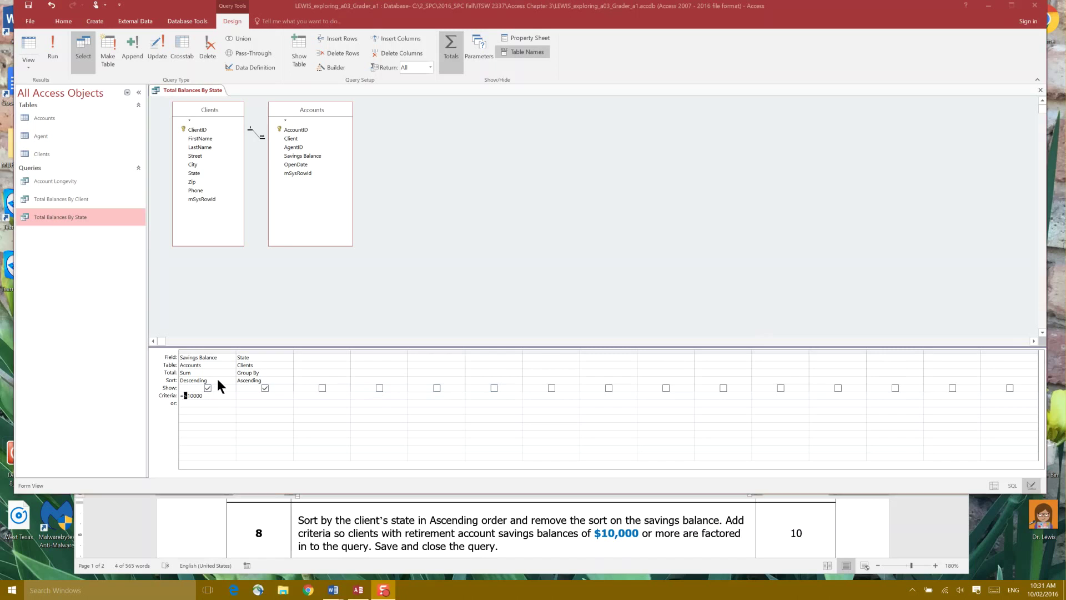
click(534, 326)
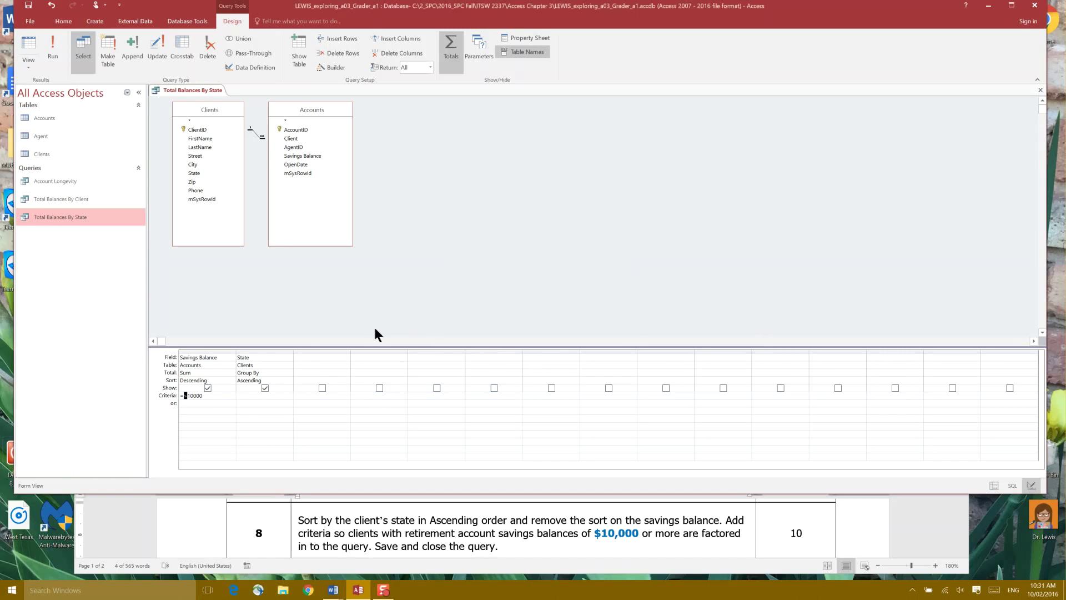
click(213, 378)
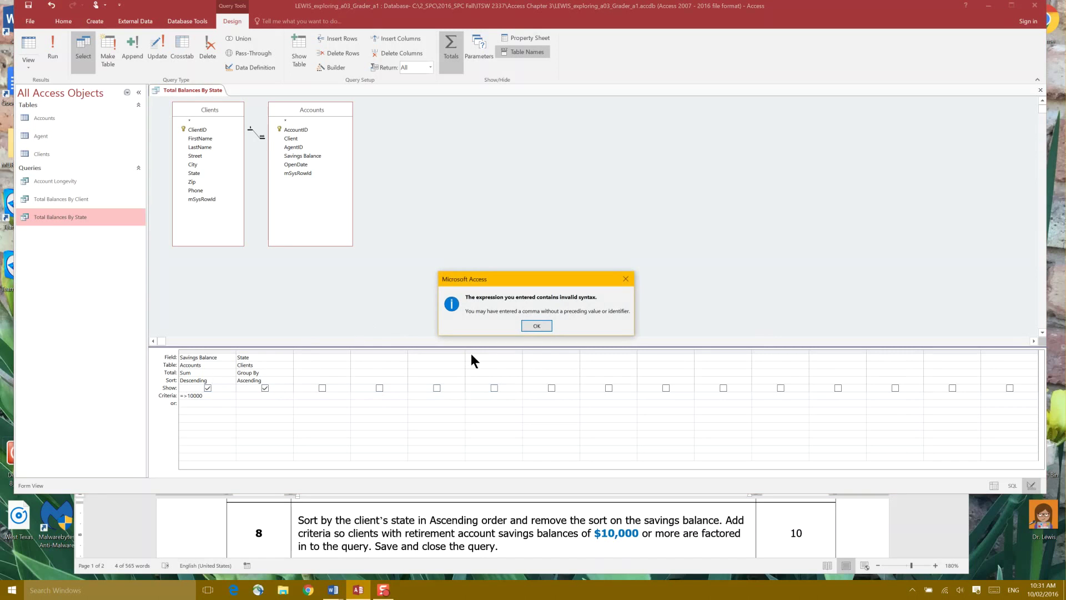
click(535, 326)
click(180, 395)
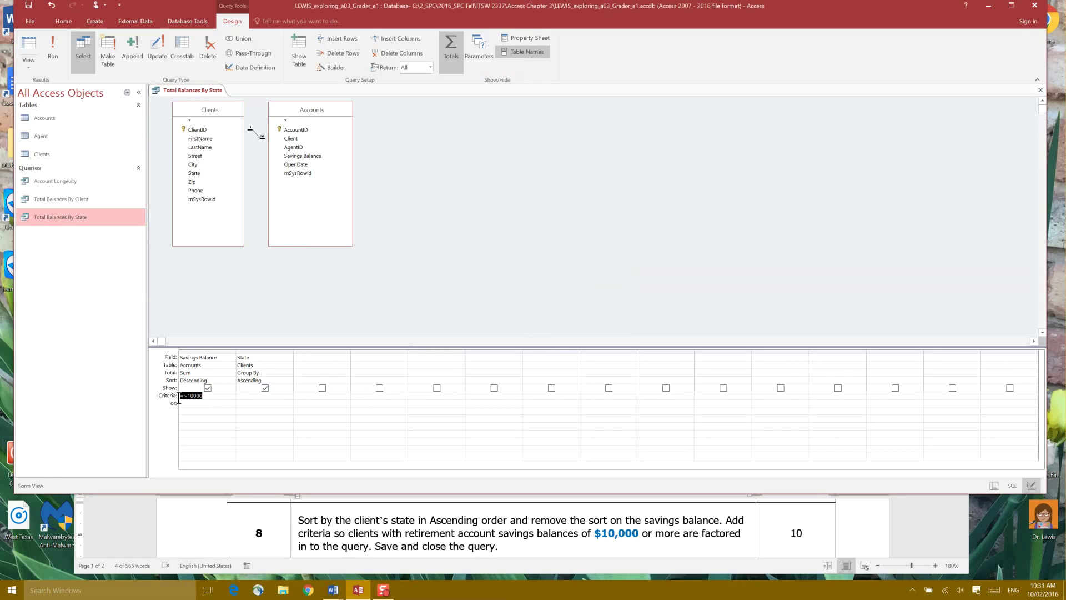
key(Delete)
- Remove the sort from the Savings Balance column and set its criterion to >=10000
click(231, 380)
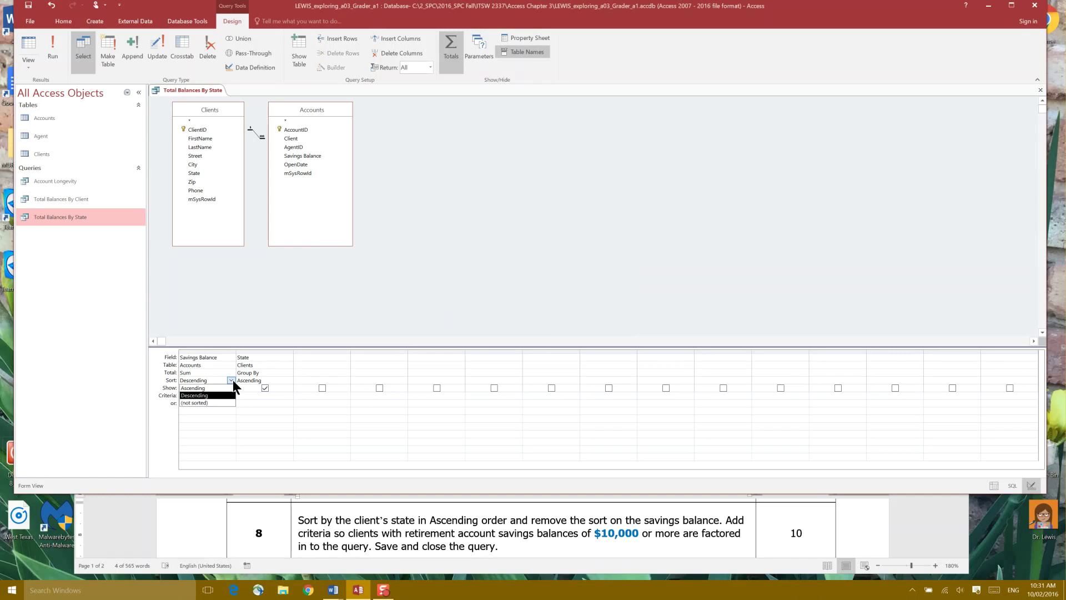
click(223, 403)
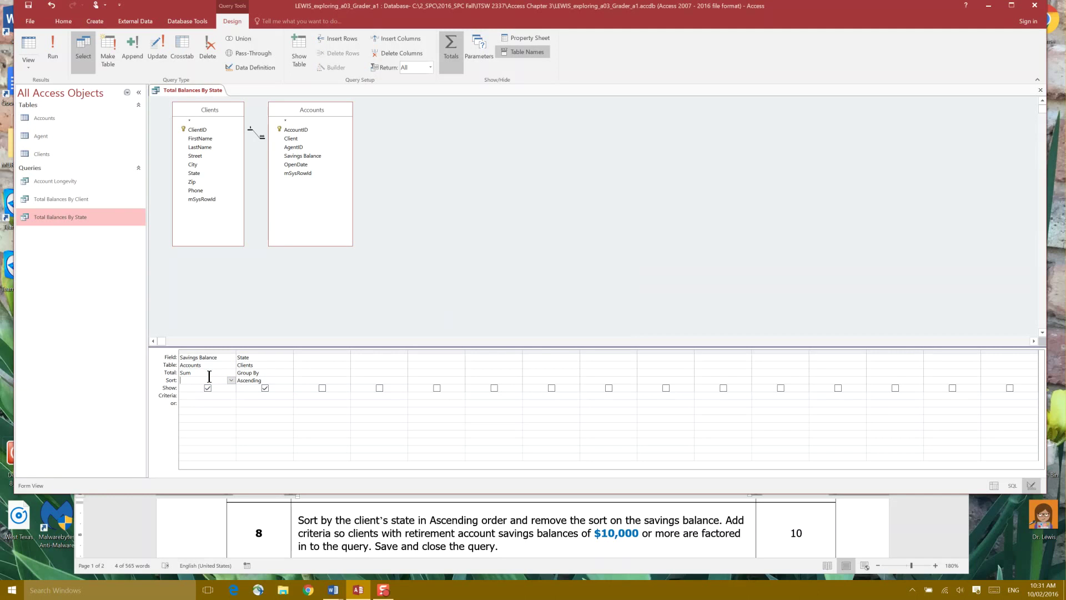
click(197, 395)
text(>=10000)
- Save and close the Total Balances By State query
right_click(209, 89)
click(215, 95)
right_click(209, 88)
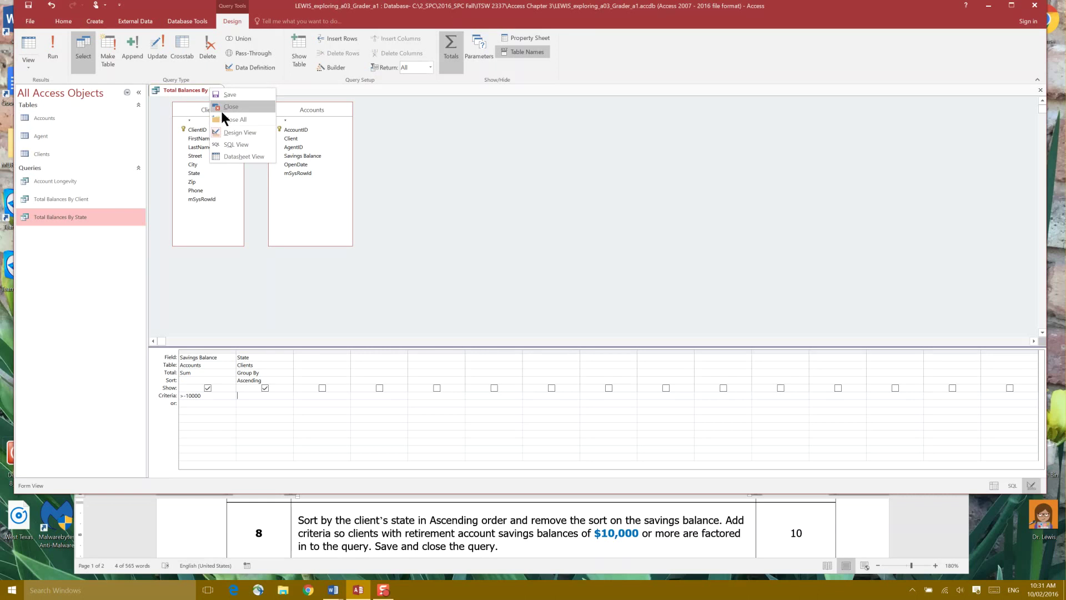
click(226, 107)
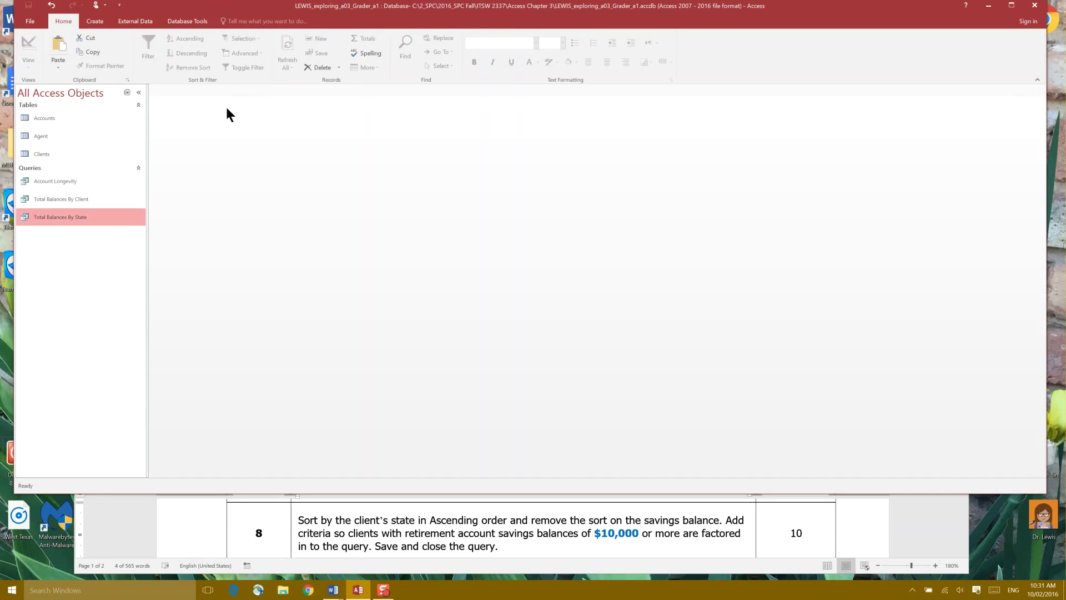
- Create a new query in Query Design and add the Clients and Accounts tables to it
scroll(444, 527, down, 3)
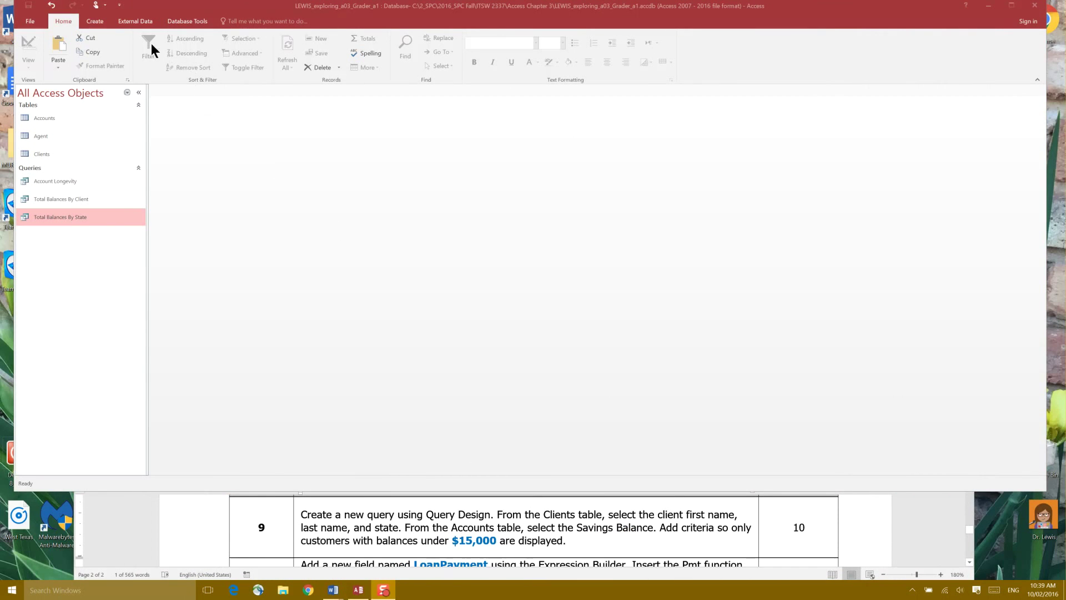
click(101, 20)
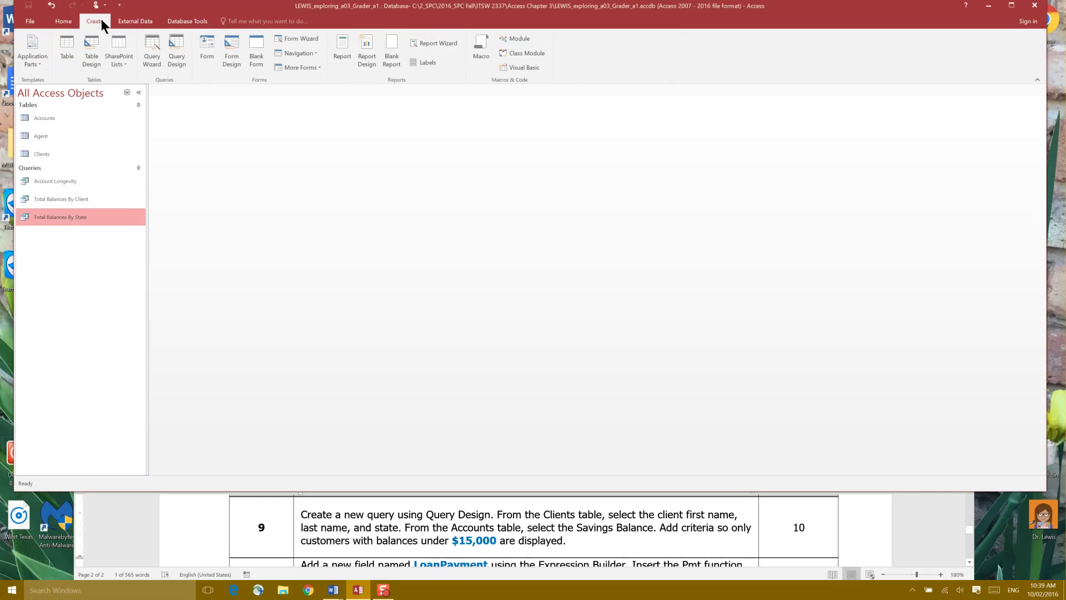
click(177, 61)
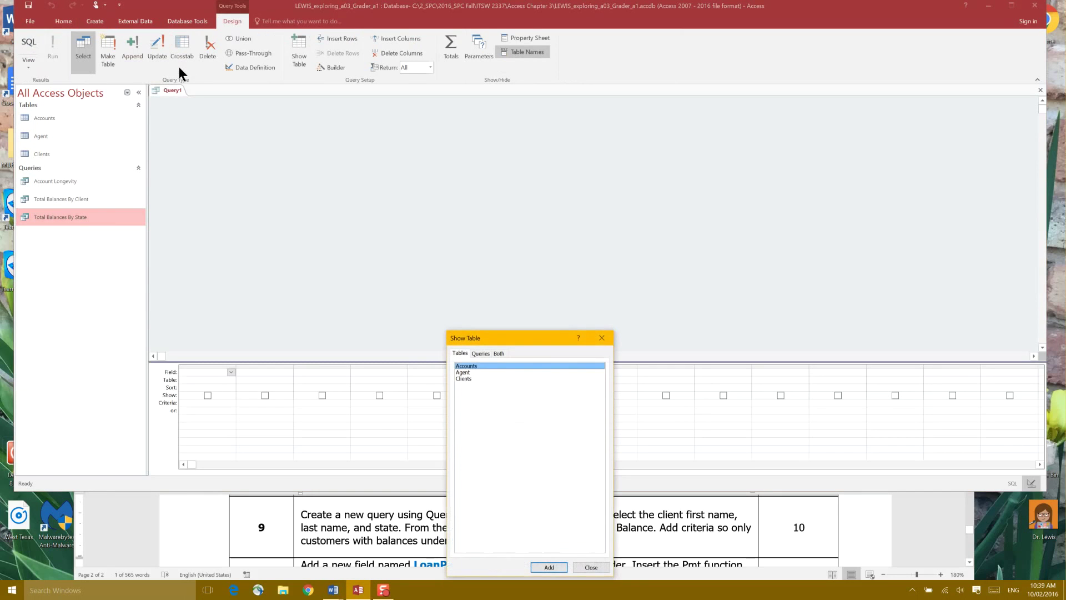
drag(514, 336, 438, 118)
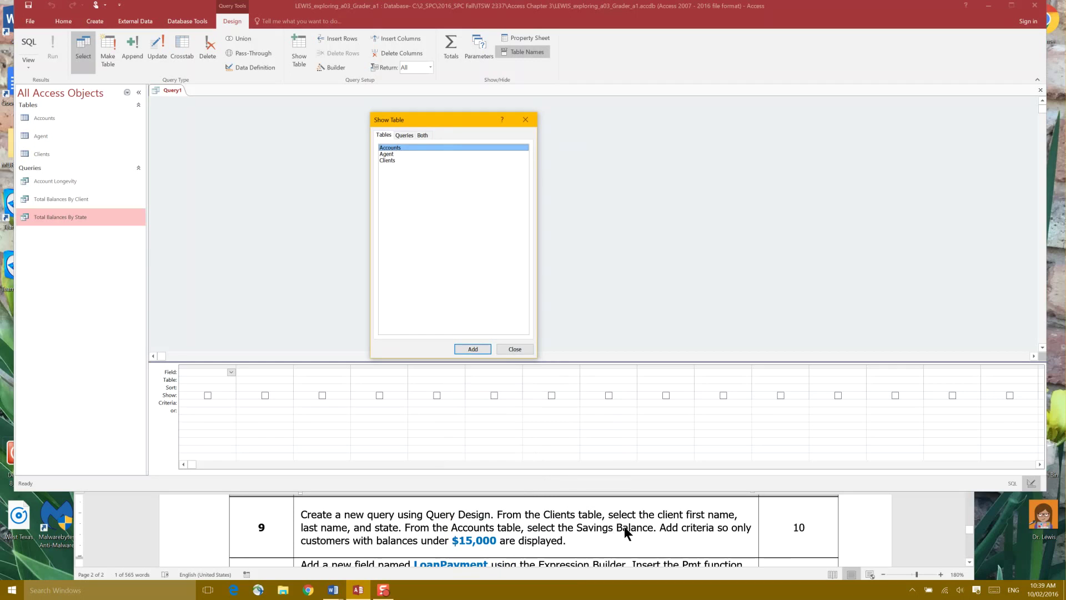
double_click(392, 160)
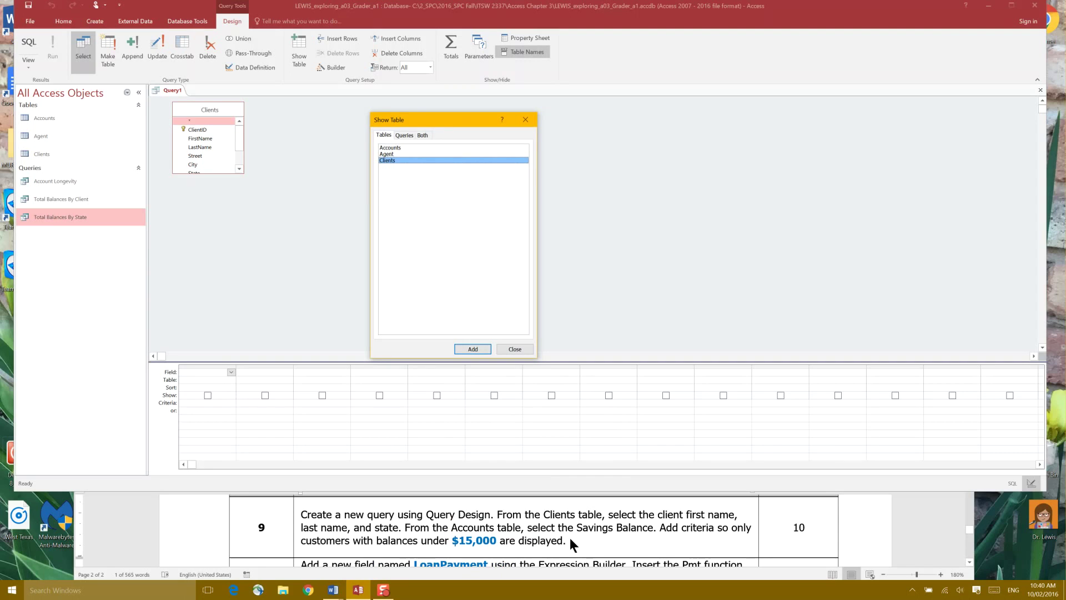
double_click(401, 145)
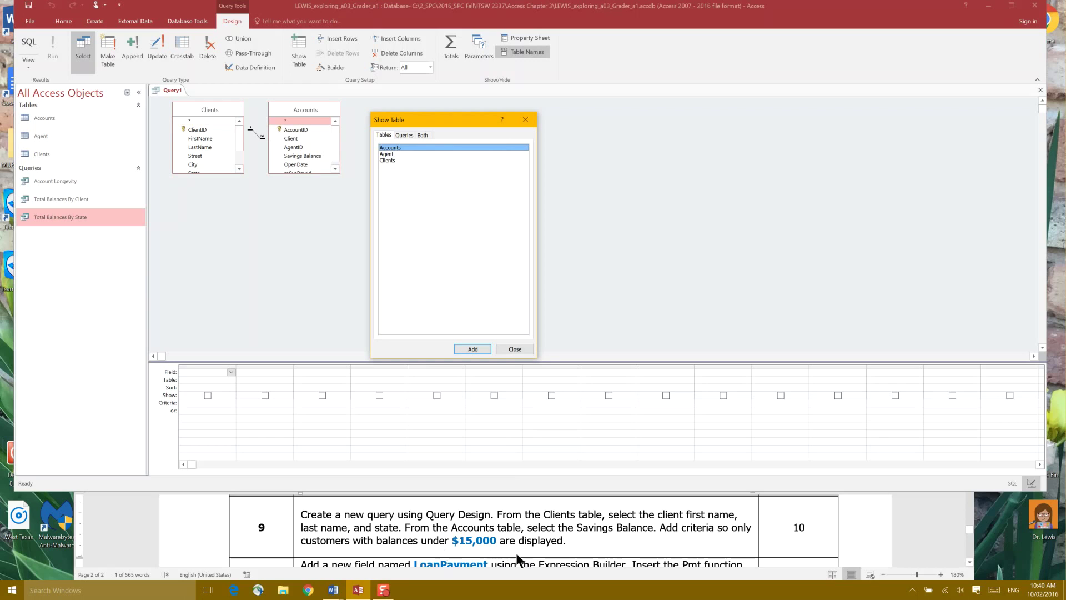
click(502, 346)
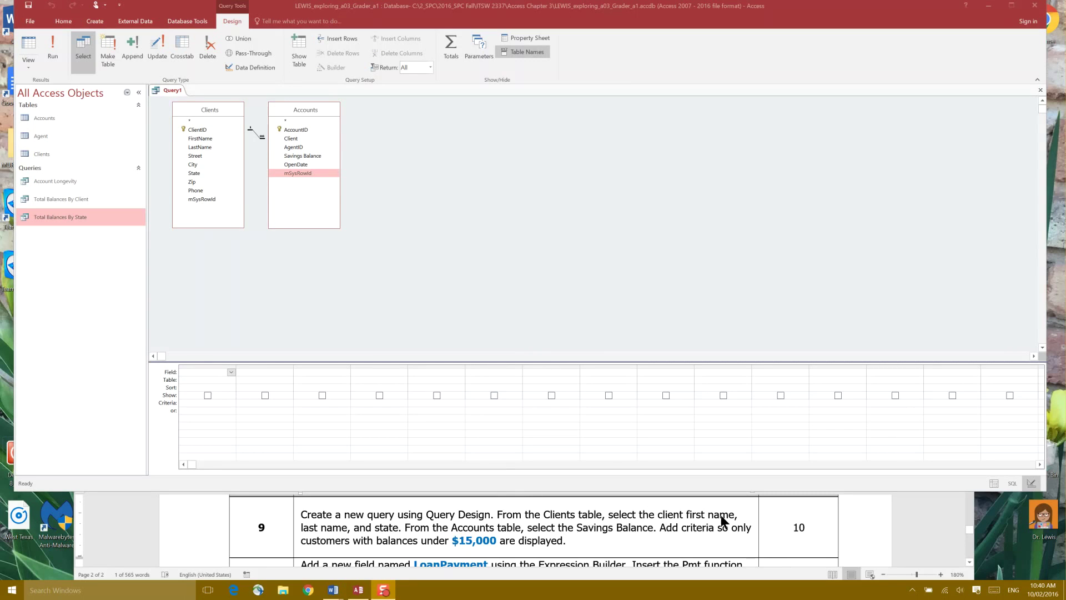
- Add FirstName, LastName and State from Clients and Savings Balance from Accounts to the query design grid
double_click(212, 137)
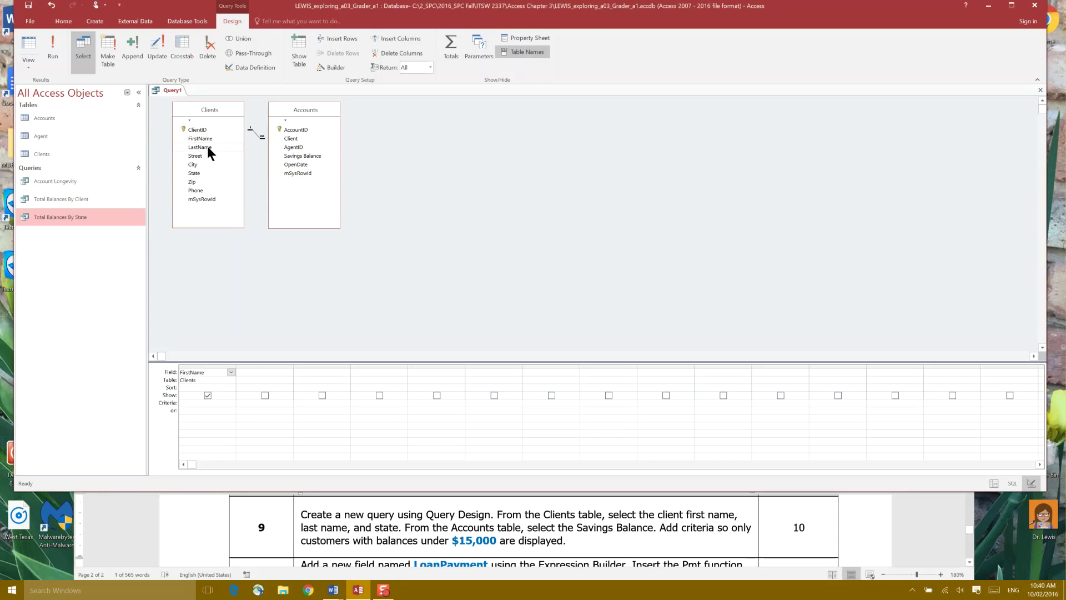
double_click(208, 147)
double_click(200, 173)
double_click(308, 156)
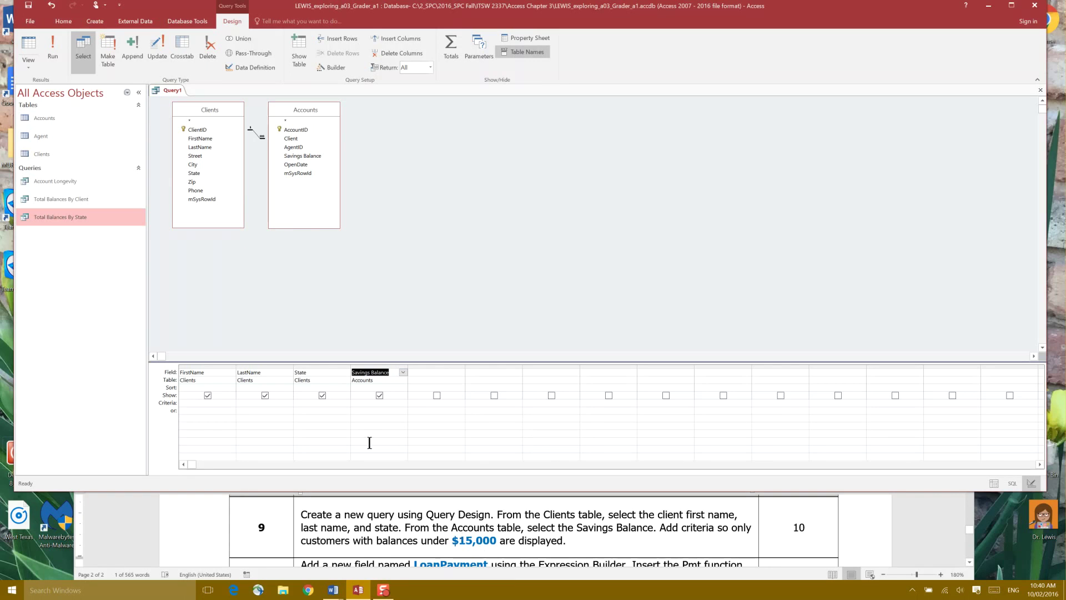
- Set the Savings Balance criterion to <15000 in the new query
click(358, 403)
click(371, 367)
click(358, 403)
text(<15000)
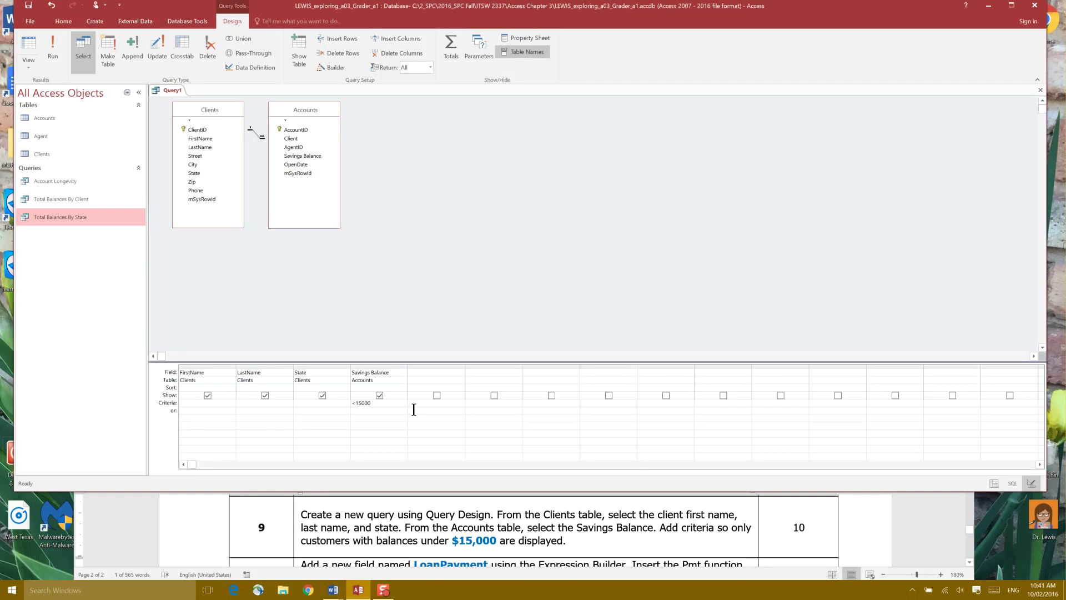
key(Tab)
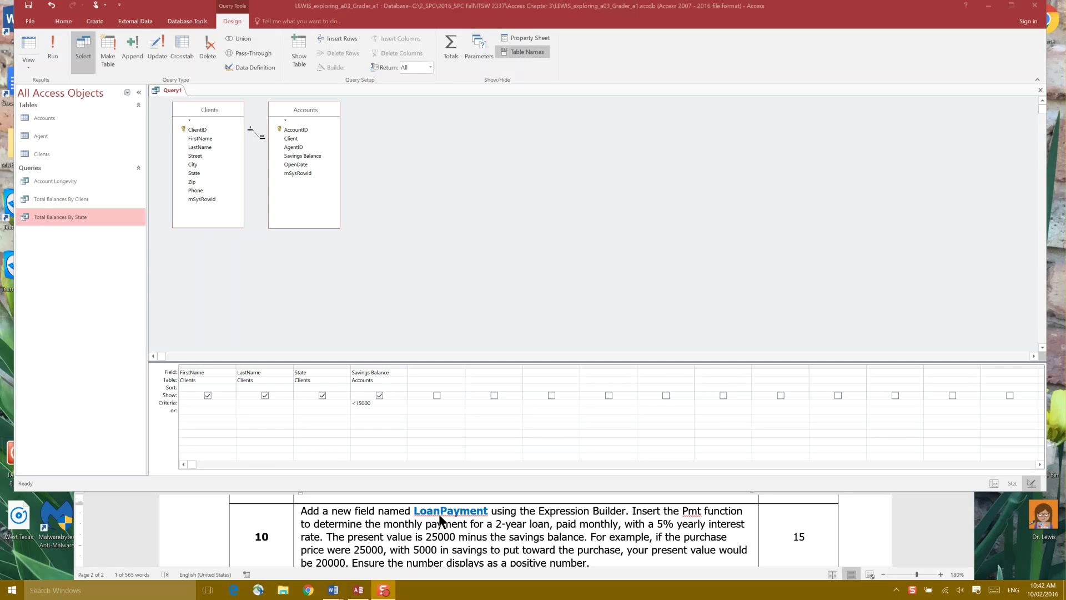
- Open the Expression Builder for the empty field after Savings Balance and insert the built-in financial function Pmt
click(417, 370)
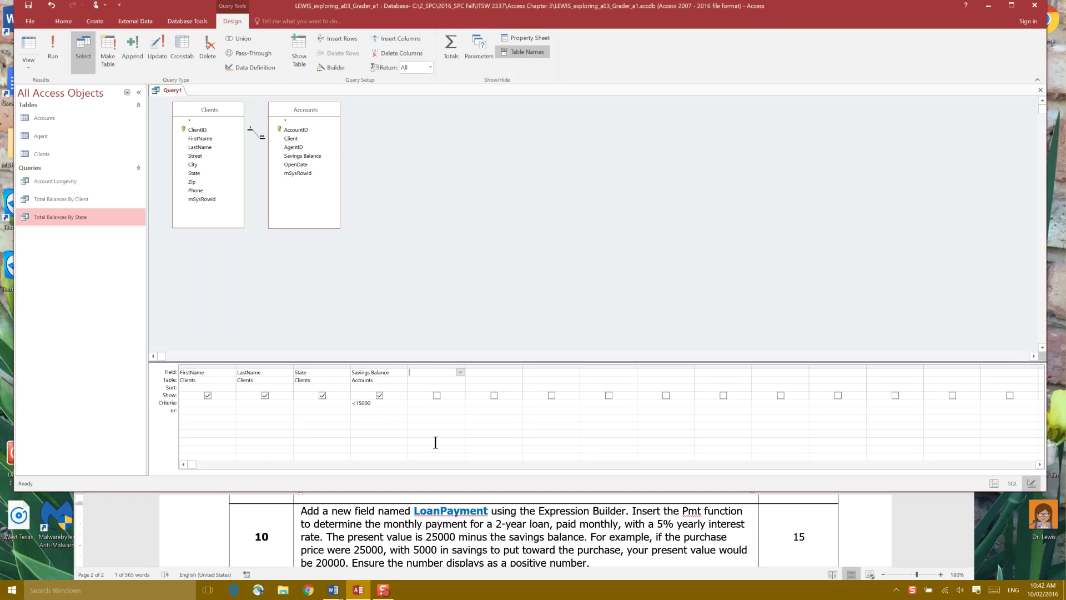
click(328, 67)
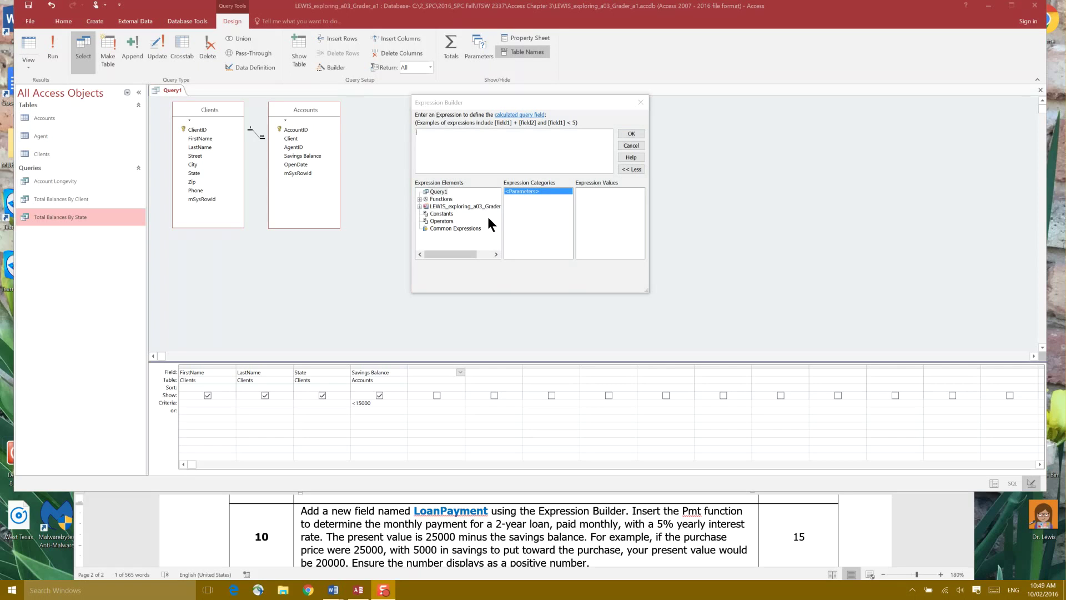
click(417, 198)
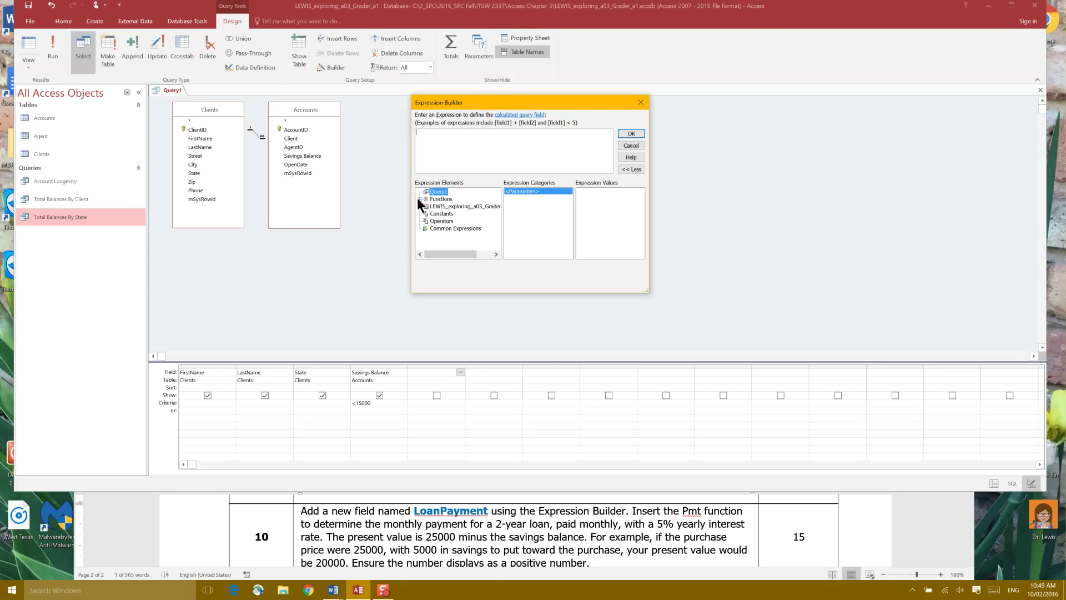
click(419, 199)
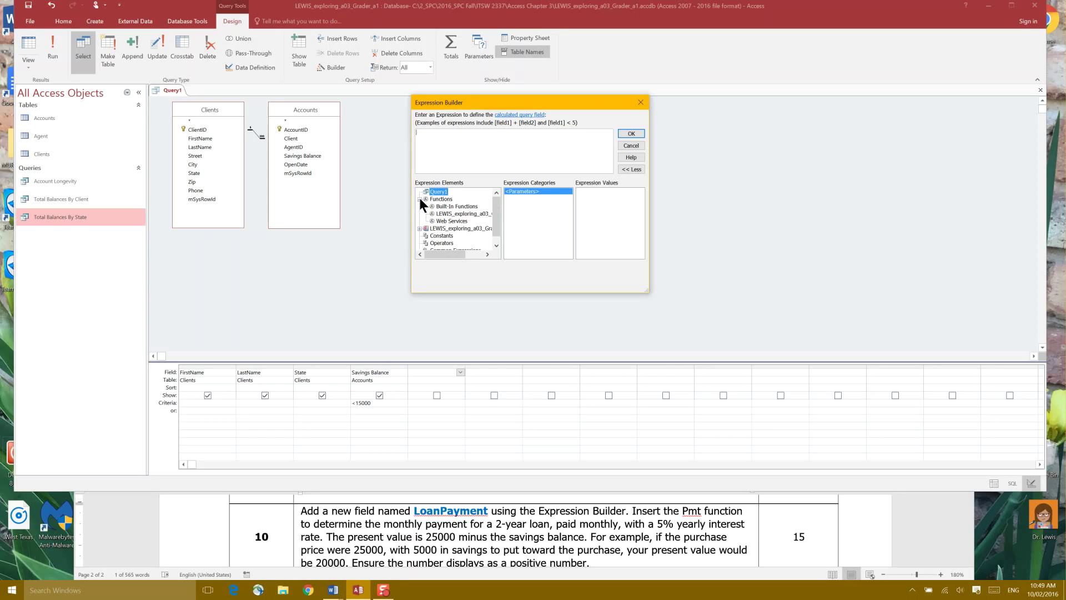
click(437, 207)
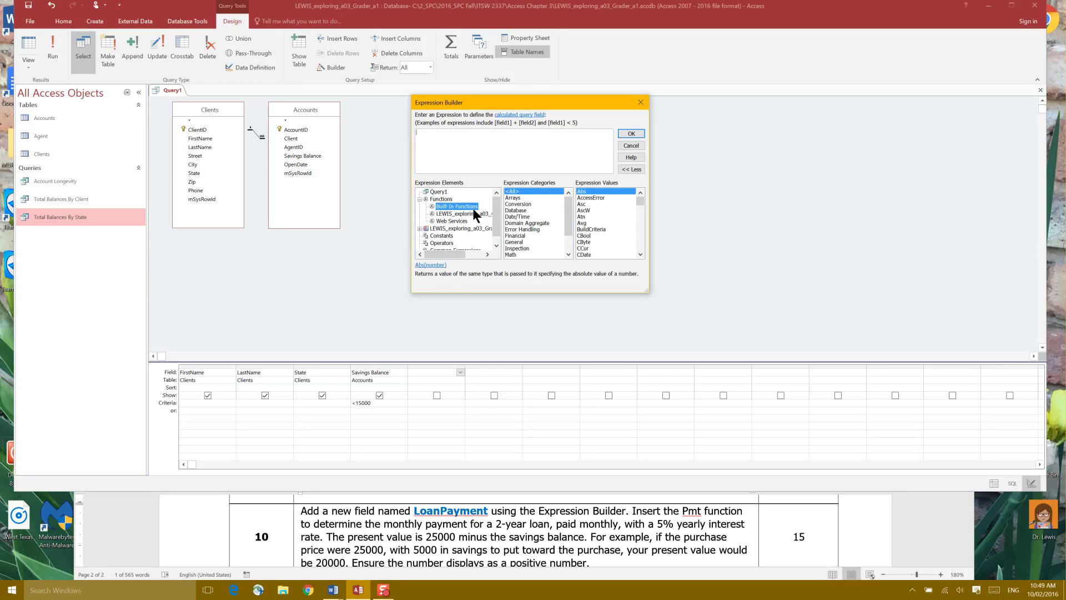
click(522, 234)
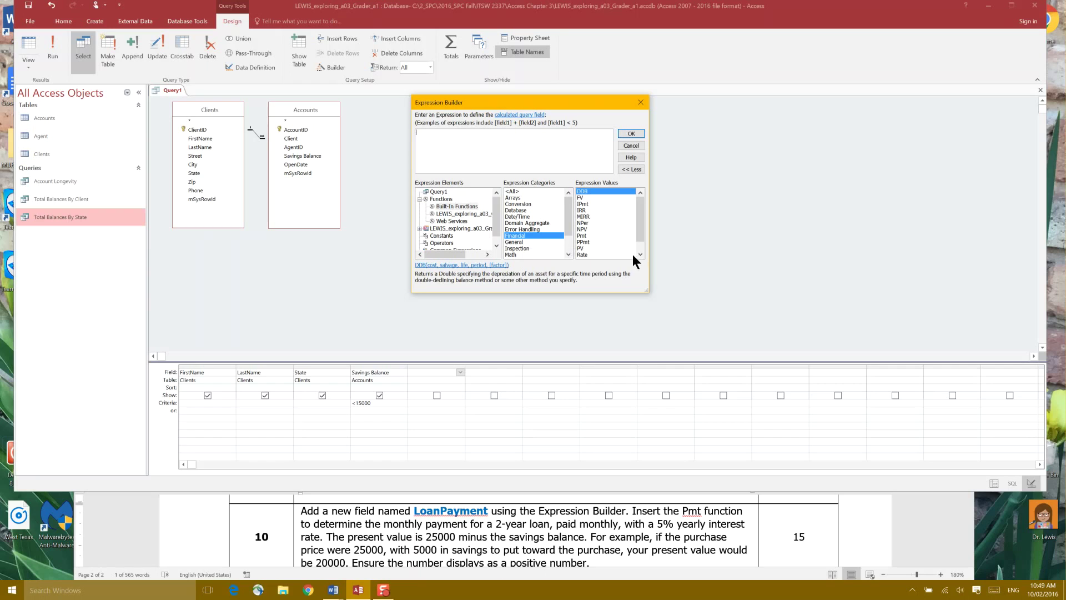
double_click(582, 234)
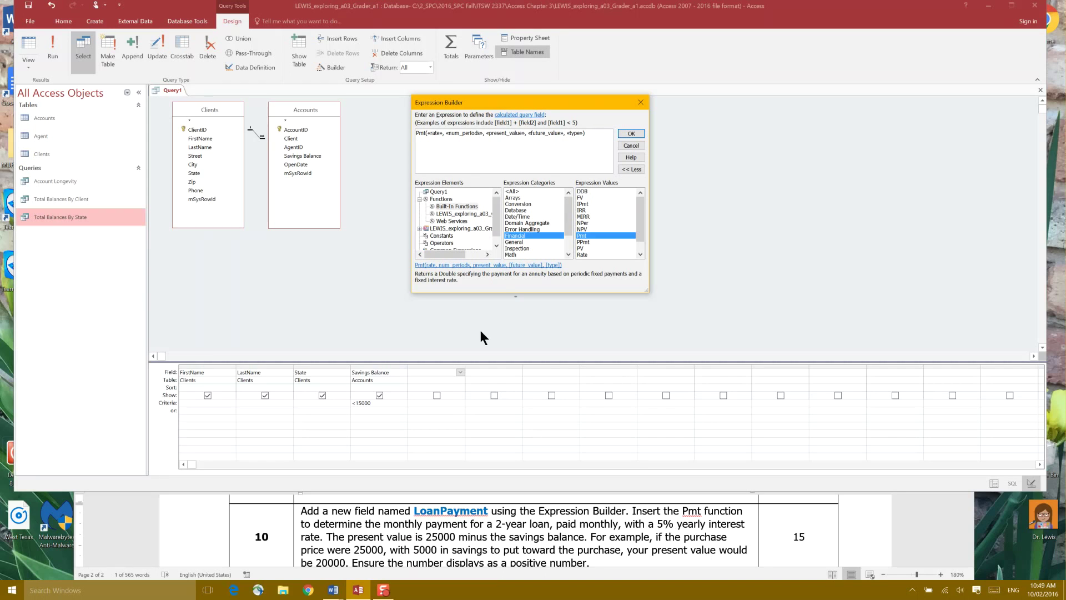
- Replace the rate placeholder in the Pmt expression with .05/12
click(436, 133)
text(.05)
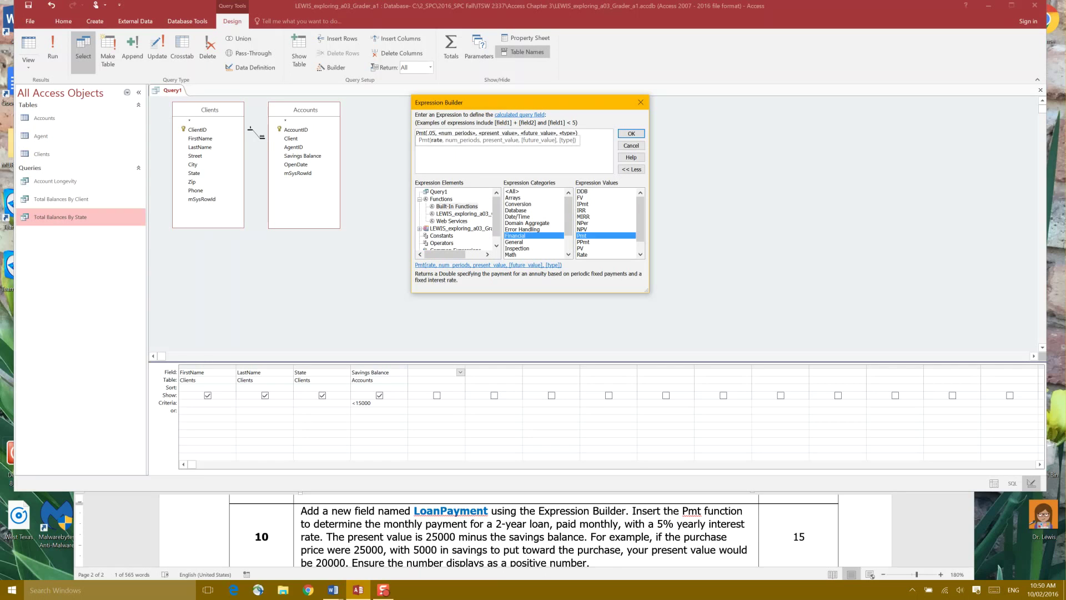
text(/12)
click(437, 136)
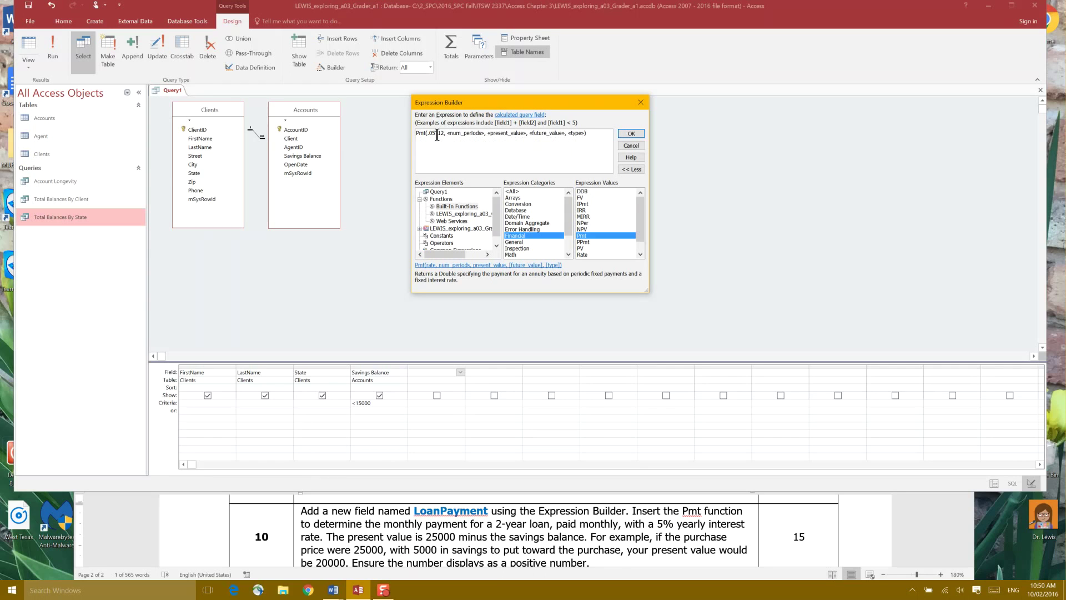
click(437, 134)
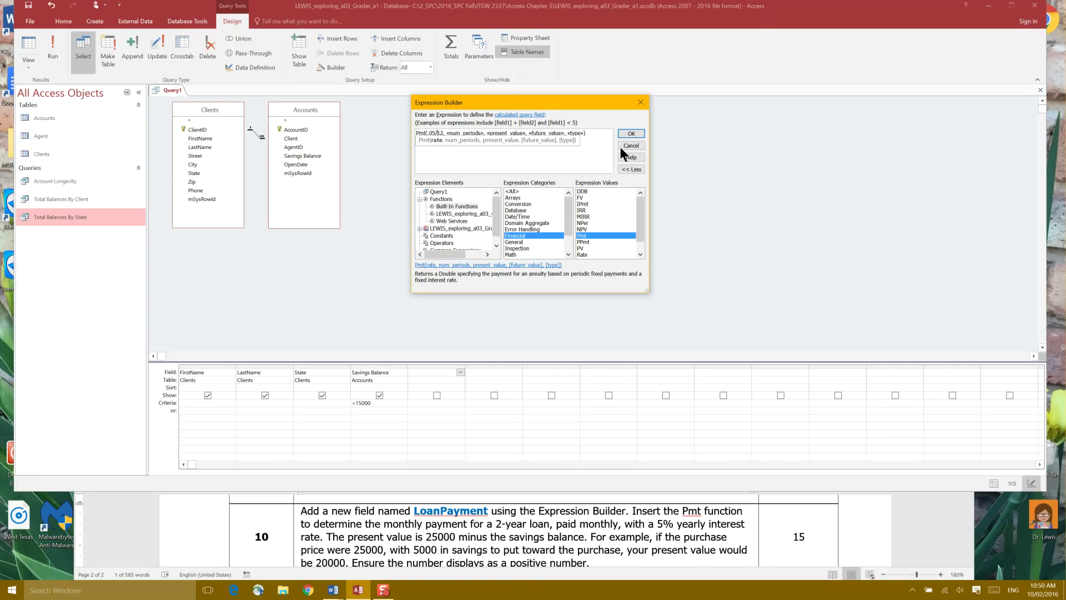
- Replace the num_periods placeholder in the Pmt expression with 12,24
click(469, 133)
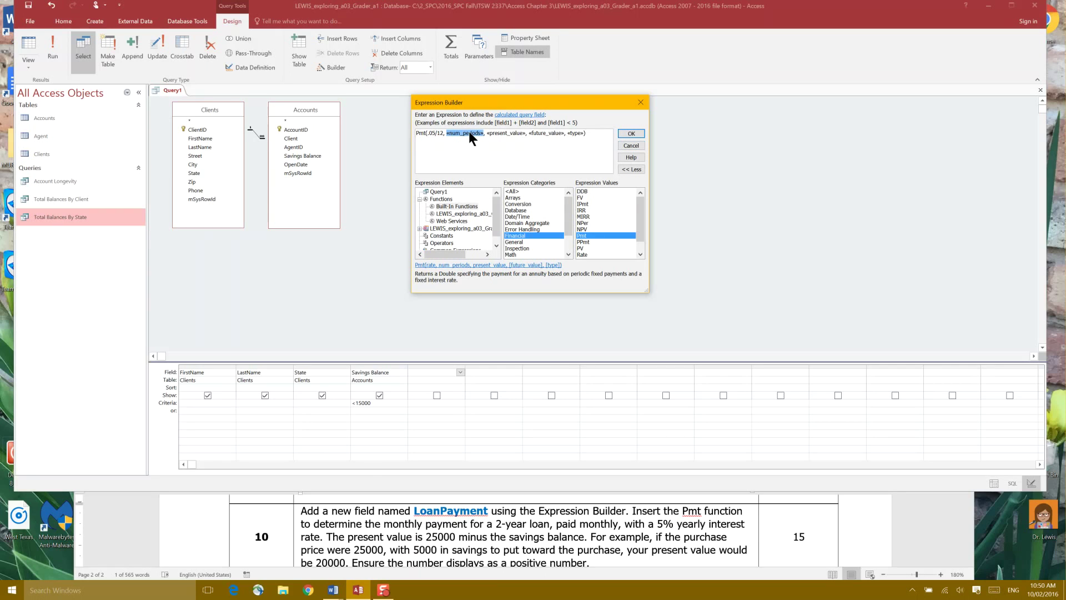
text(12)
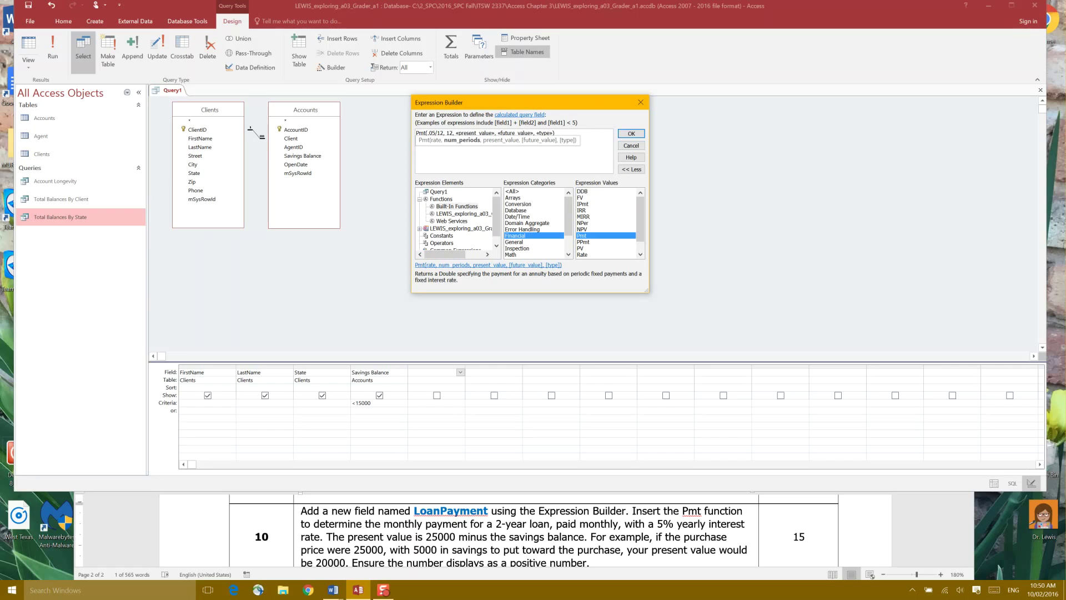
text(,)
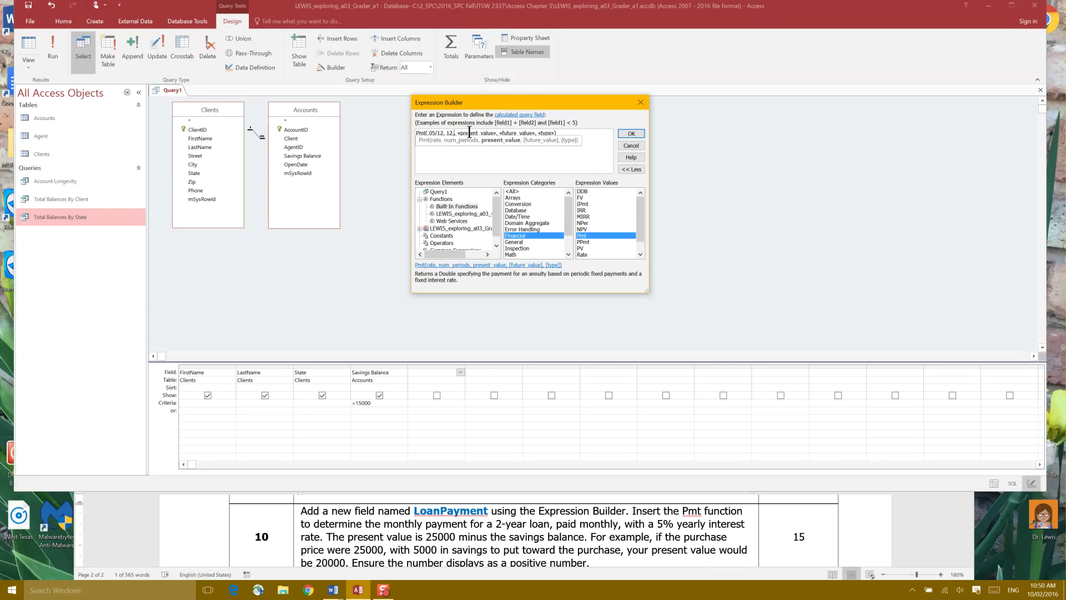
text(24)
- Replace the present_value placeholder with 25000 minus the Savings Balance field of the Accounts table
click(493, 132)
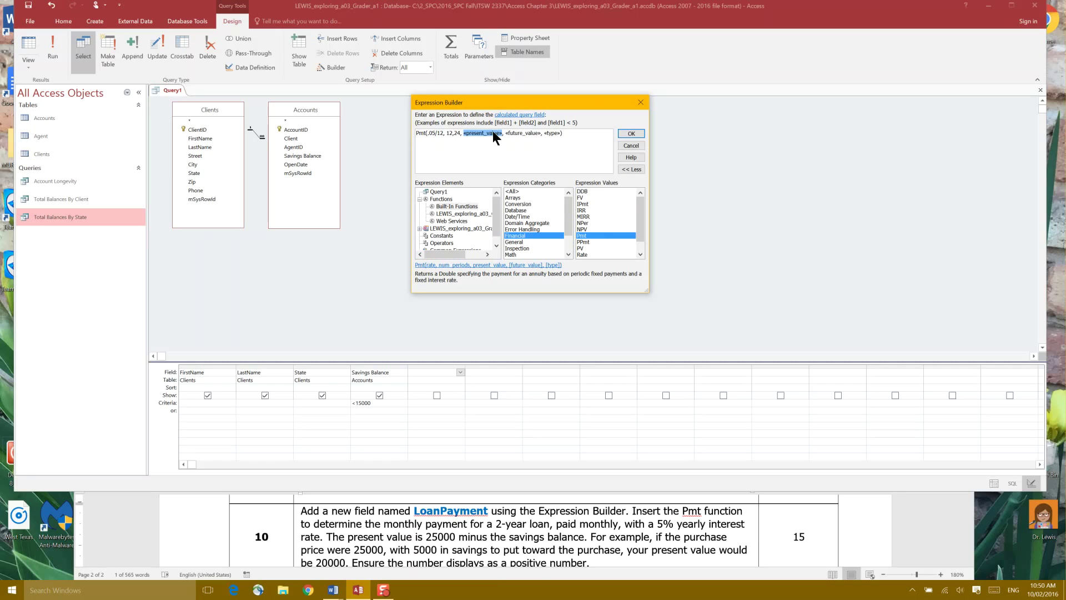
text(25)
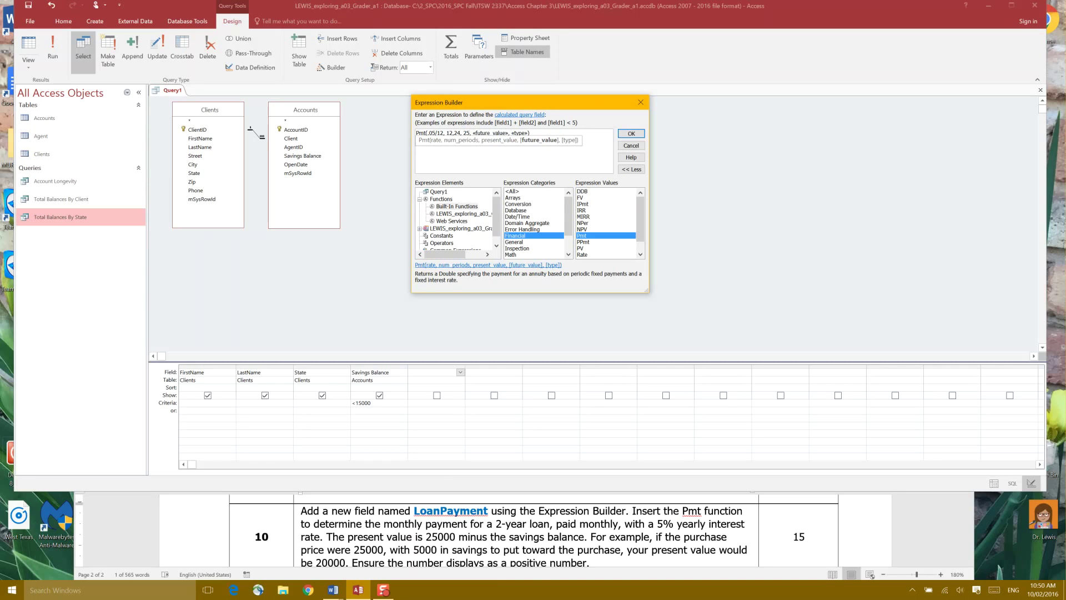
text(000)
text(-[)
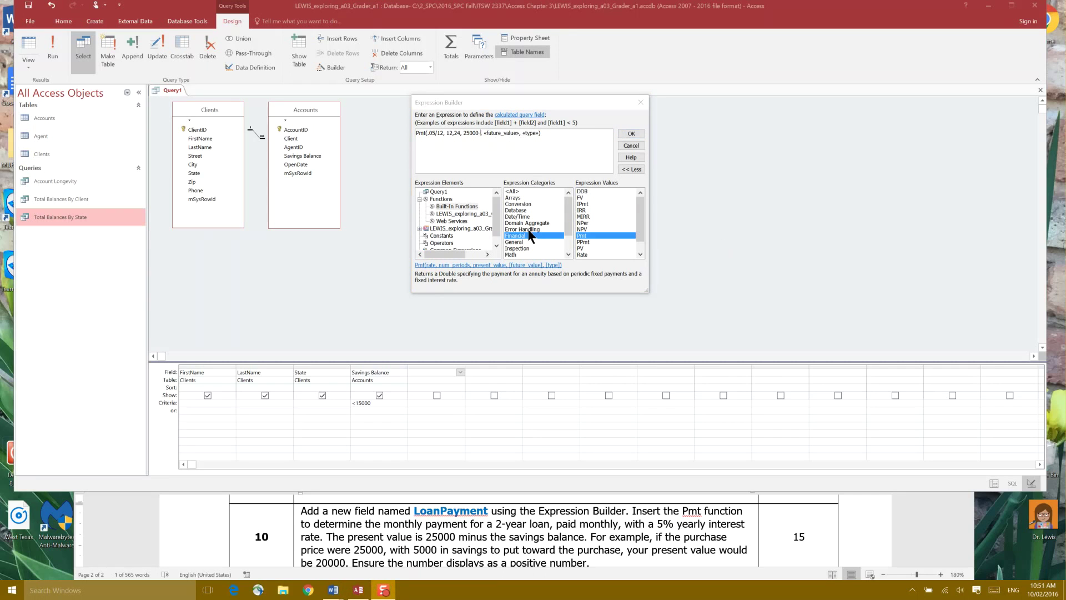
click(496, 245)
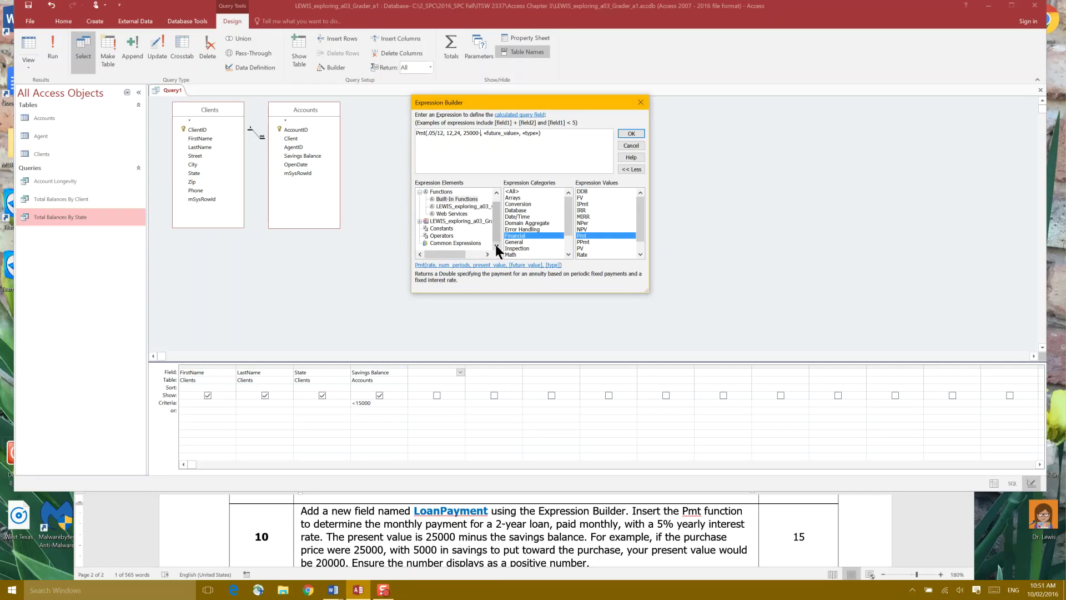
click(418, 221)
click(419, 220)
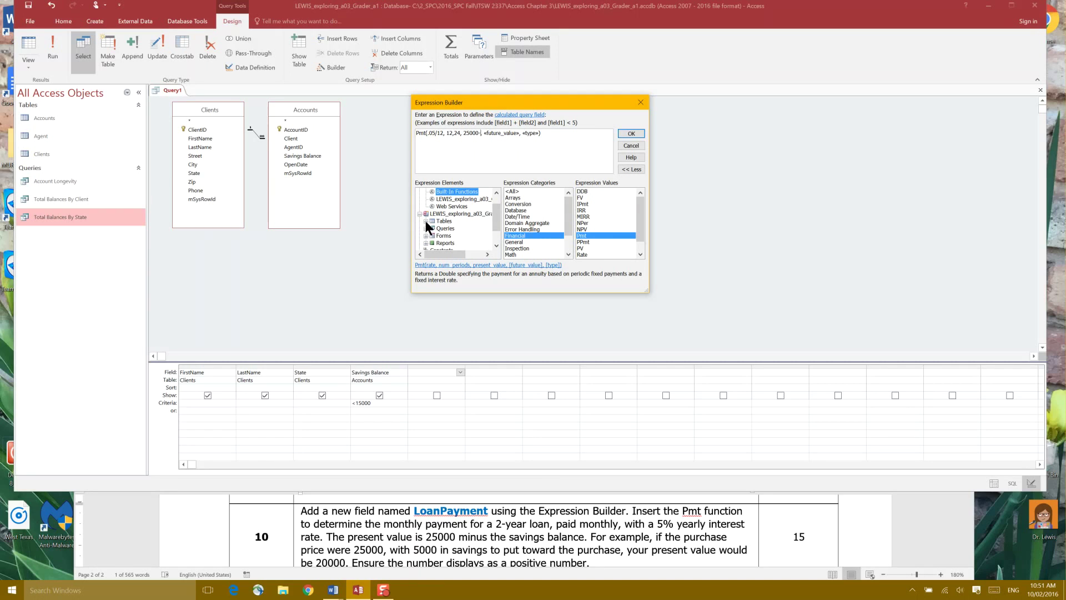
click(425, 221)
click(447, 229)
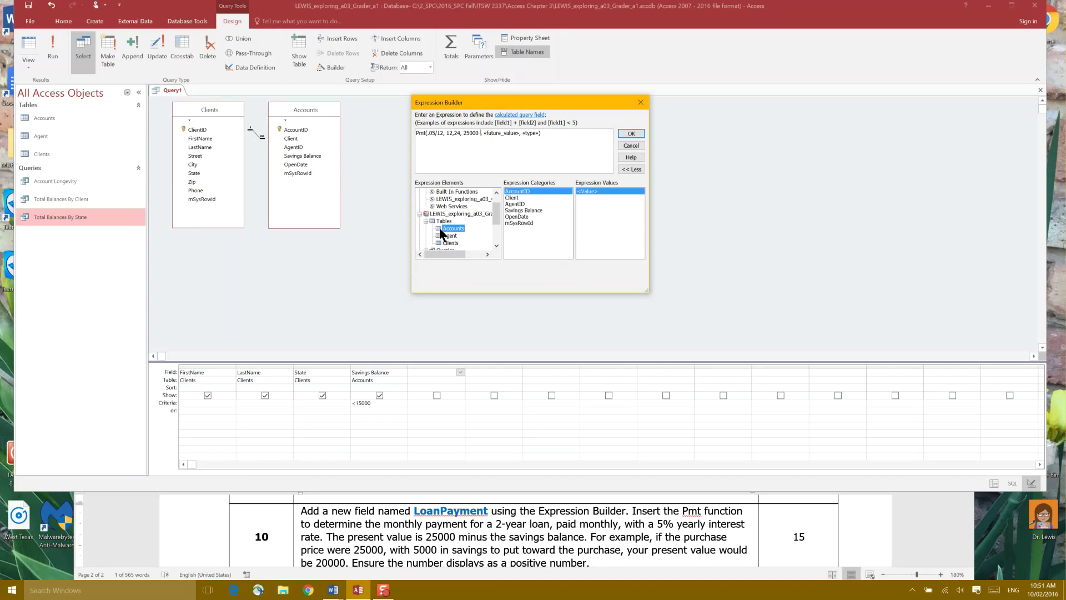
double_click(537, 210)
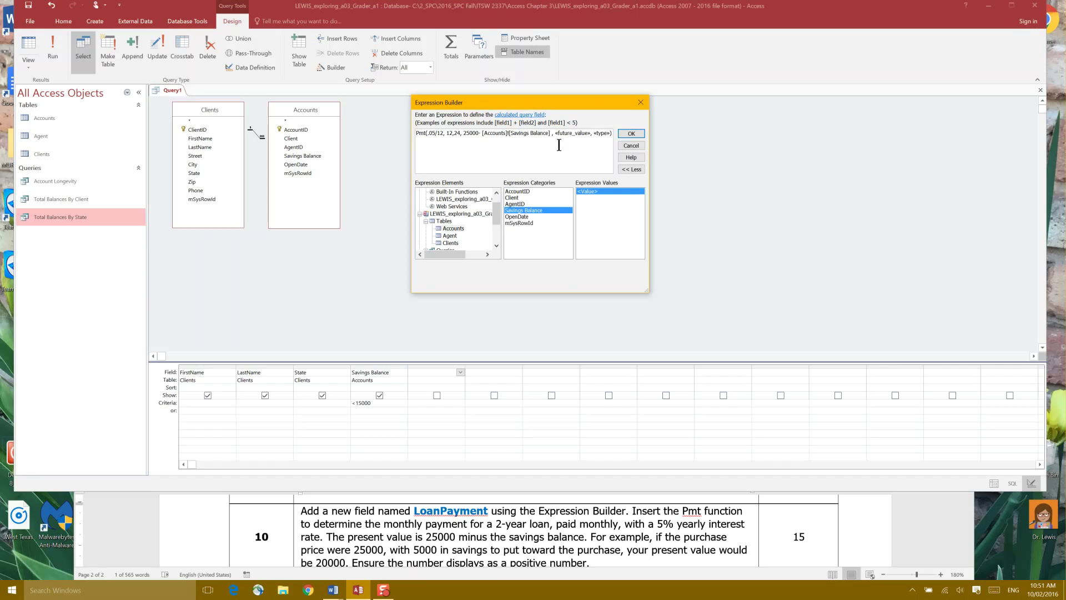
- Remove the future_value and type placeholders from the Pmt expression and accept the expression
text())
drag(557, 134, 589, 143)
key(BackSpace)
click(629, 136)
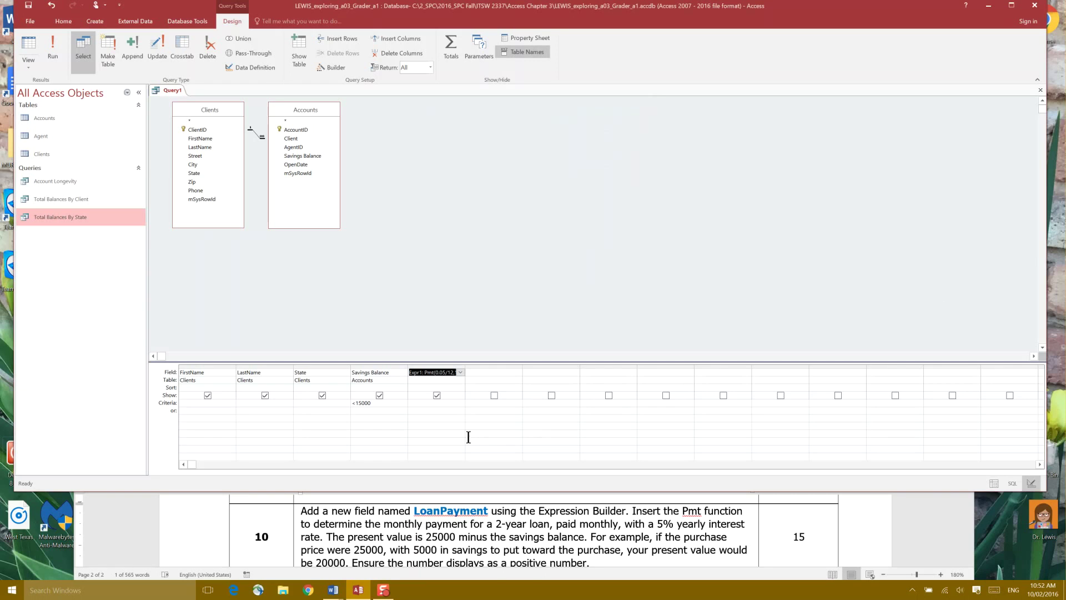
- Rename the calculated field LoanPayment with a minus sign before Pmt, and run the query with the LoanPayment column widened to fit
click(435, 425)
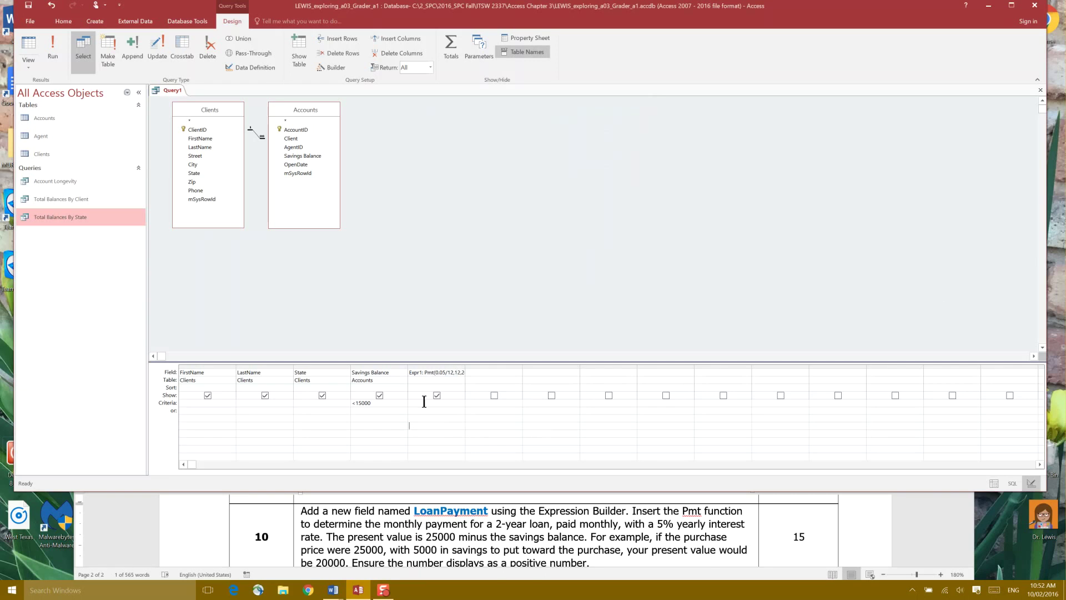
click(422, 372)
click(52, 56)
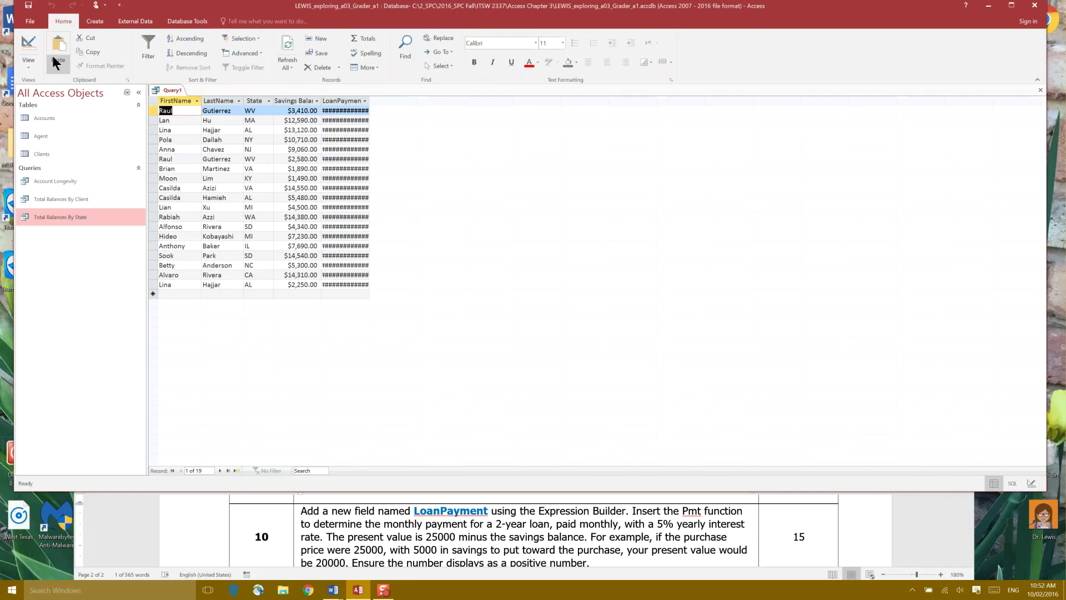
double_click(369, 99)
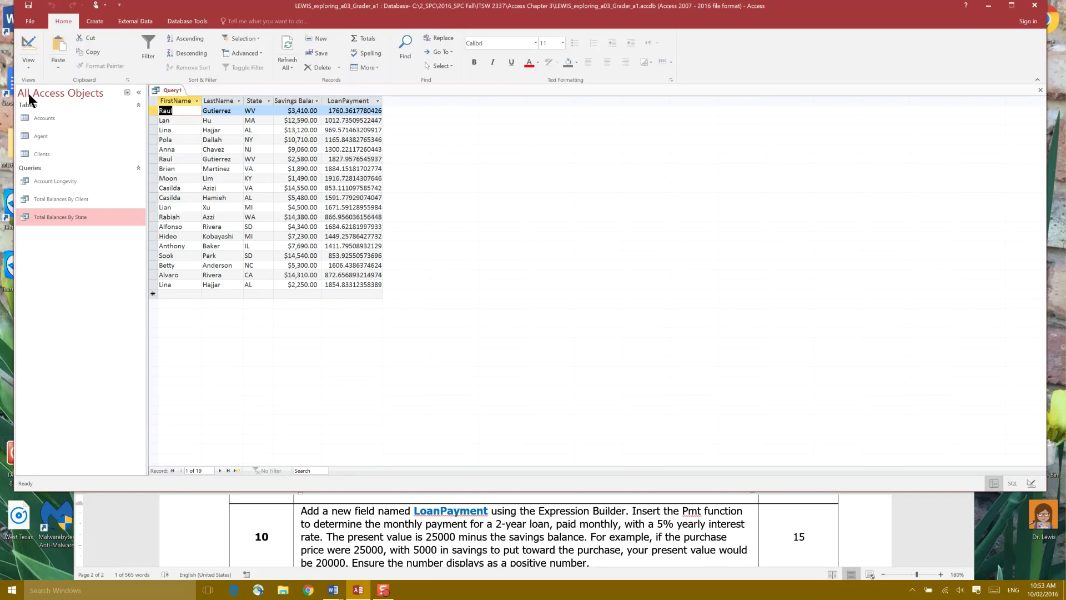
- Set the LoanPayment field's Format property to Currency in Design View and run the query
click(29, 68)
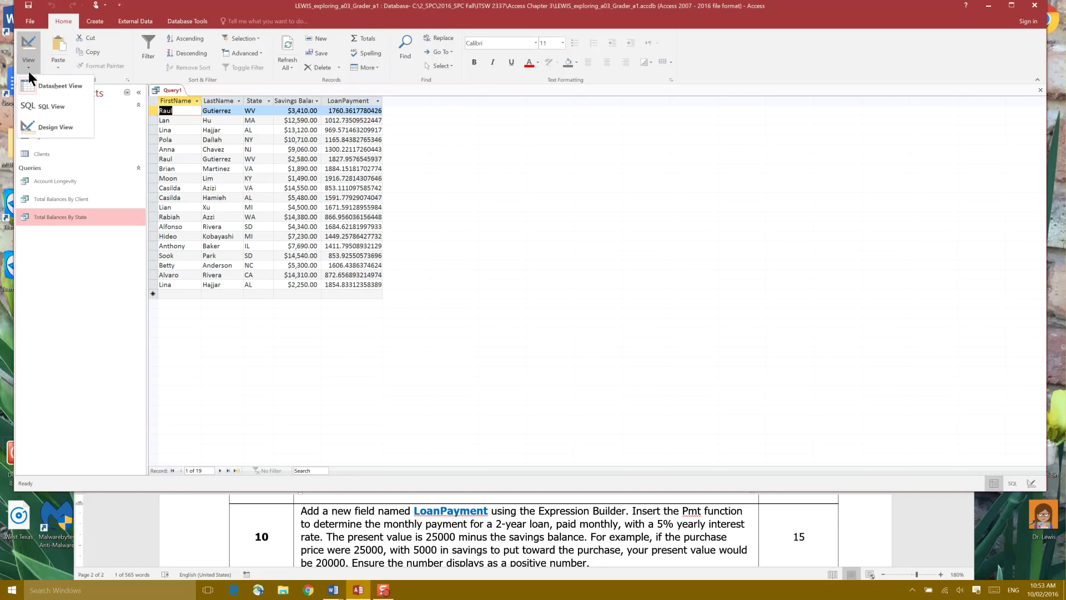
click(41, 128)
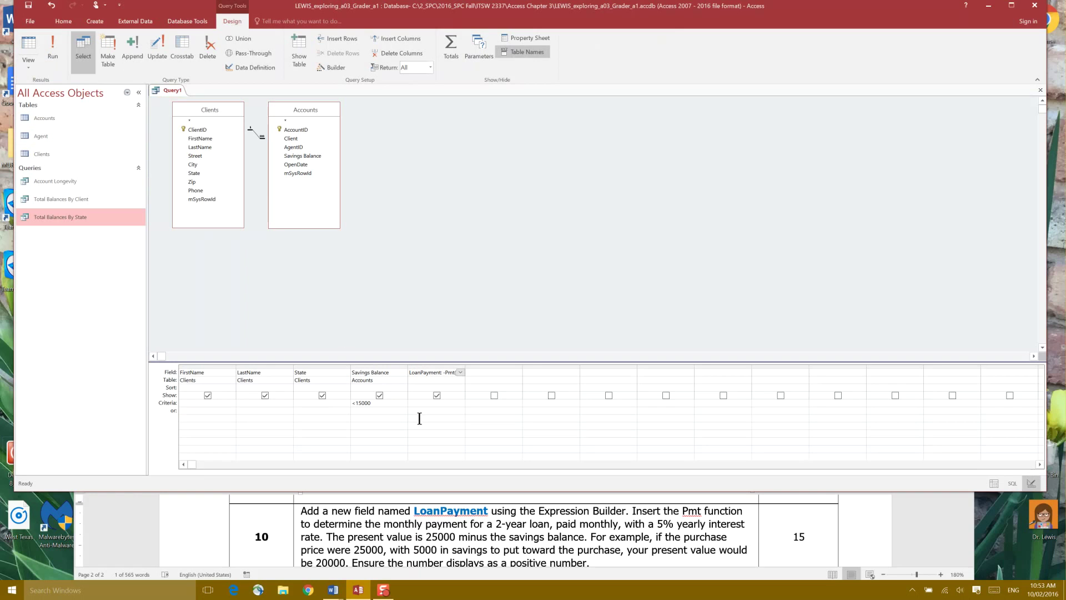
click(421, 387)
click(528, 39)
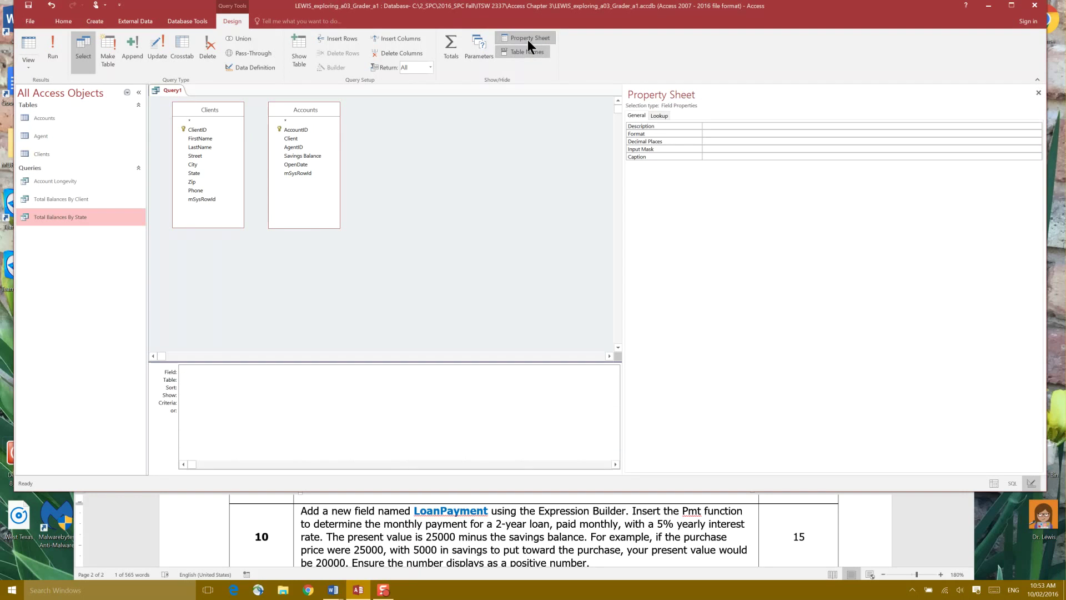
click(711, 137)
click(1036, 134)
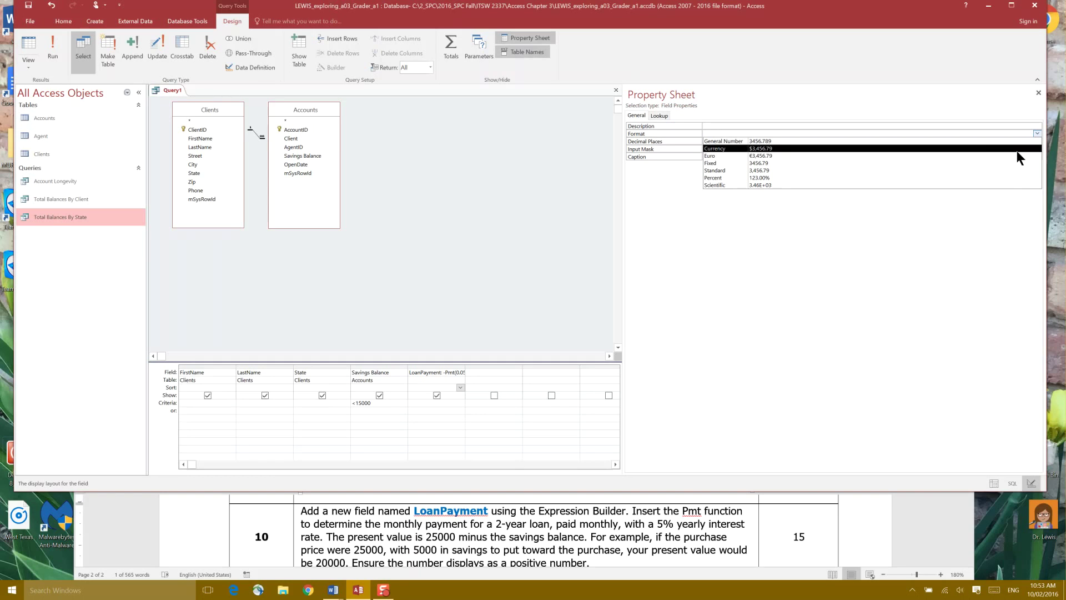
click(1017, 150)
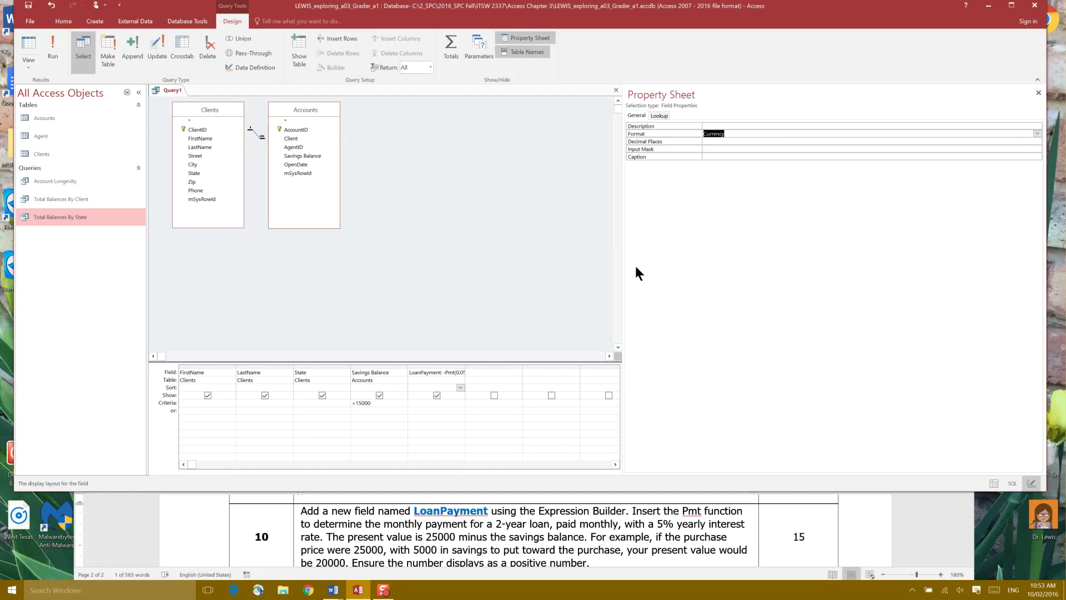
click(49, 55)
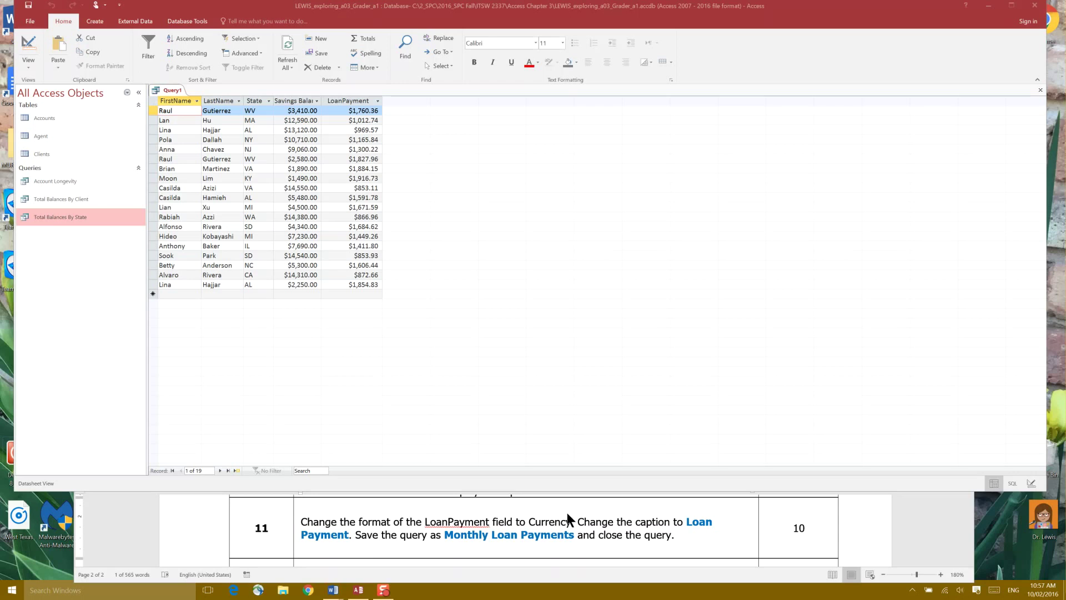
- Return to Design View and set the LoanPayment field's Caption to Loan Payment, copied from the Word instructions
click(27, 68)
click(26, 68)
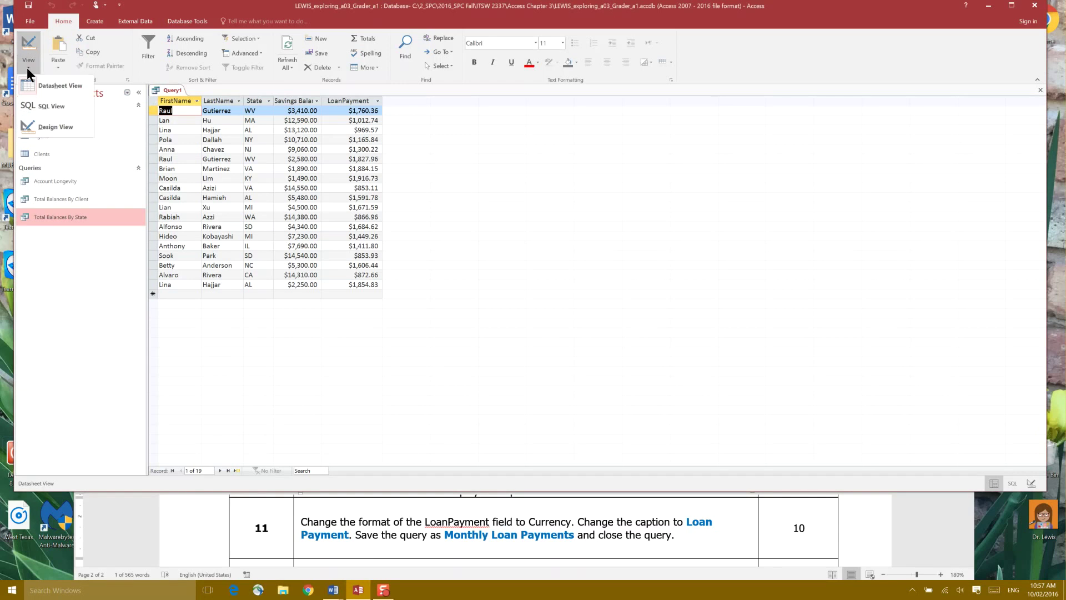
click(43, 127)
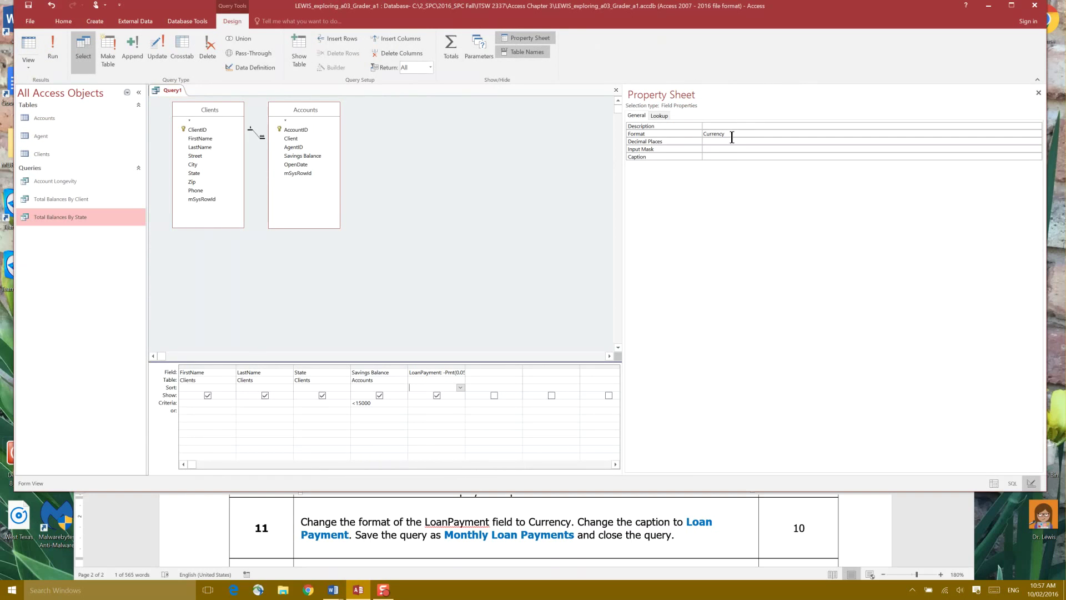
click(1016, 131)
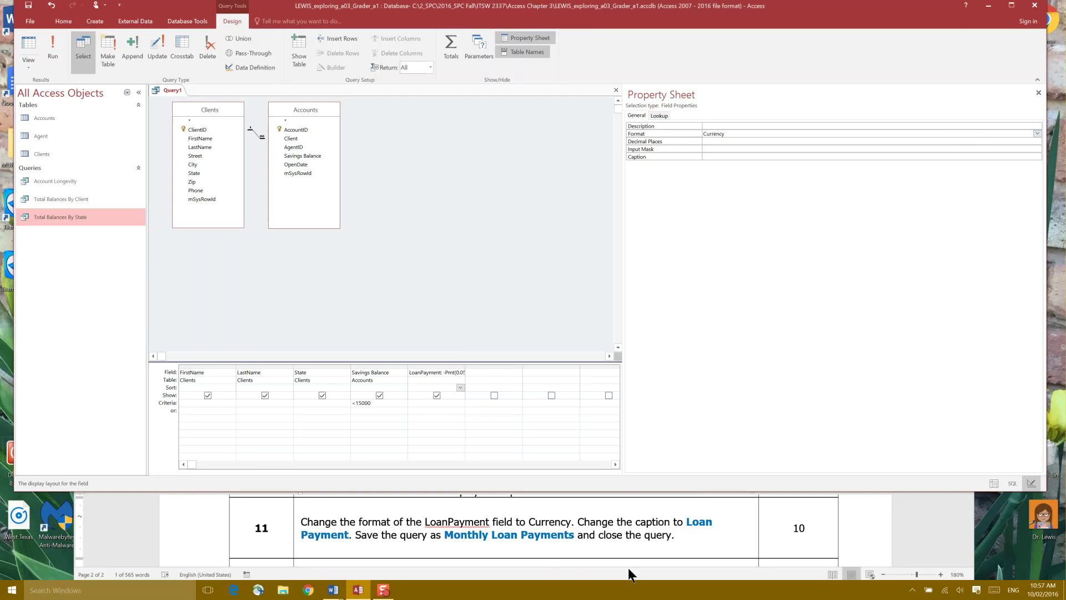
click(687, 521)
drag(686, 521, 349, 542)
key(ctrl+c)
click(721, 319)
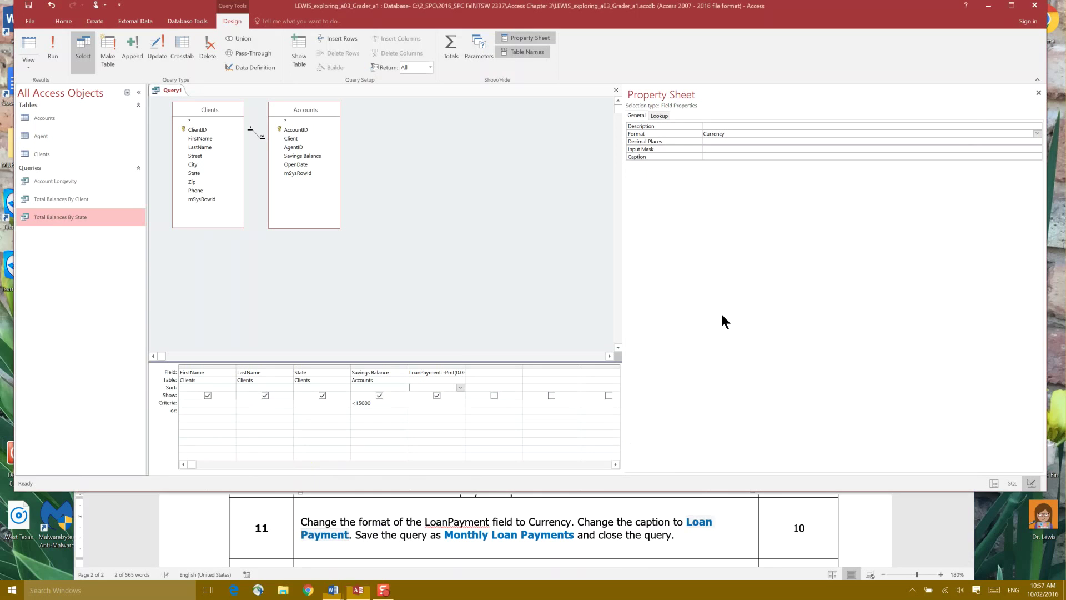
click(760, 155)
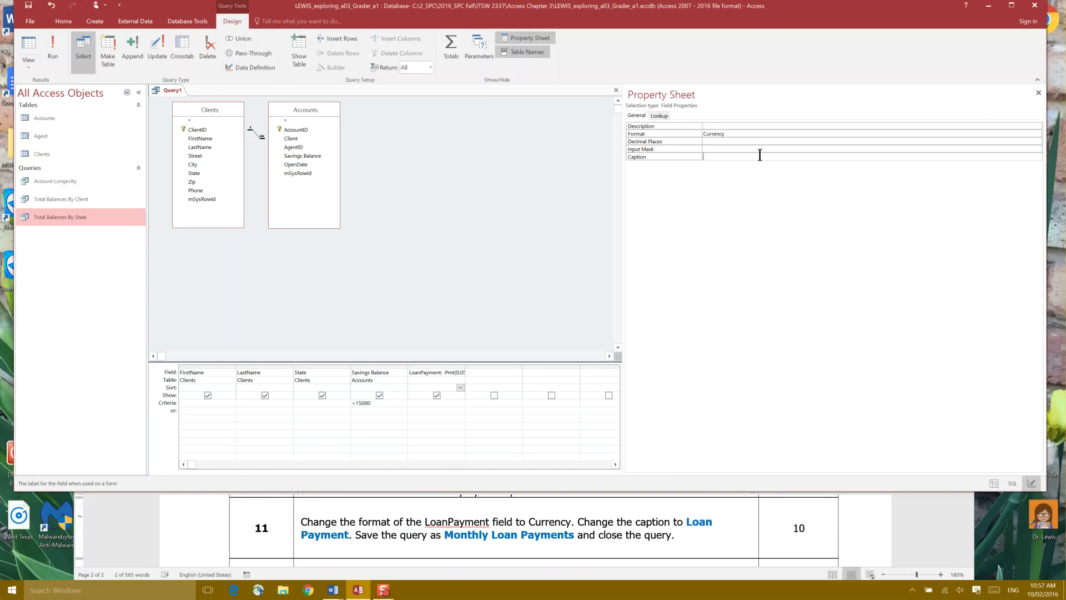
key(ctrl+v)
- Save the query as Monthly Loan Payments, using the name from the Word instructions
click(490, 541)
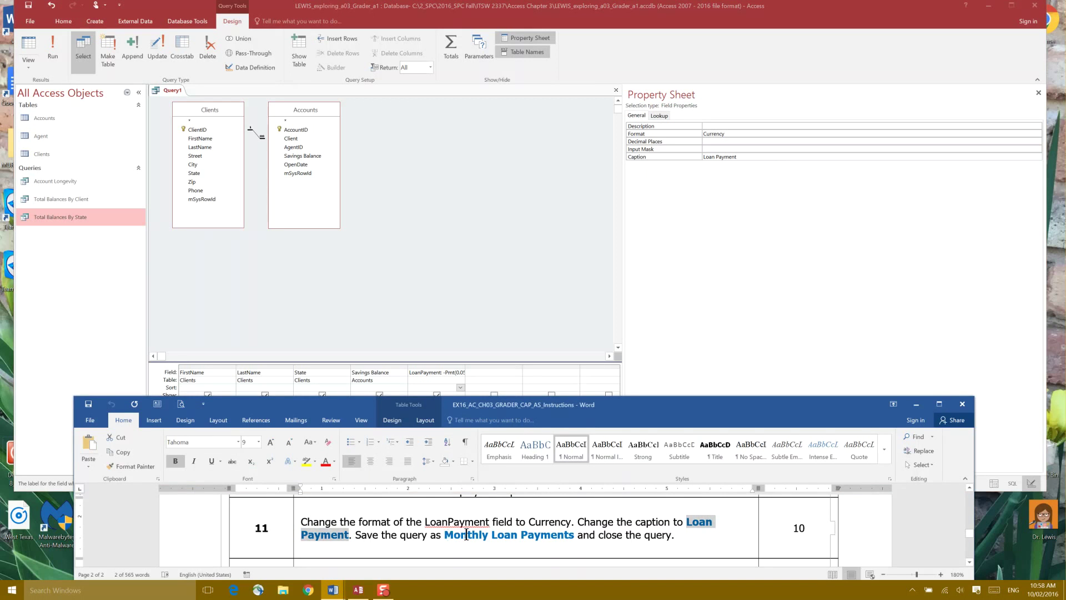
drag(466, 536, 566, 538)
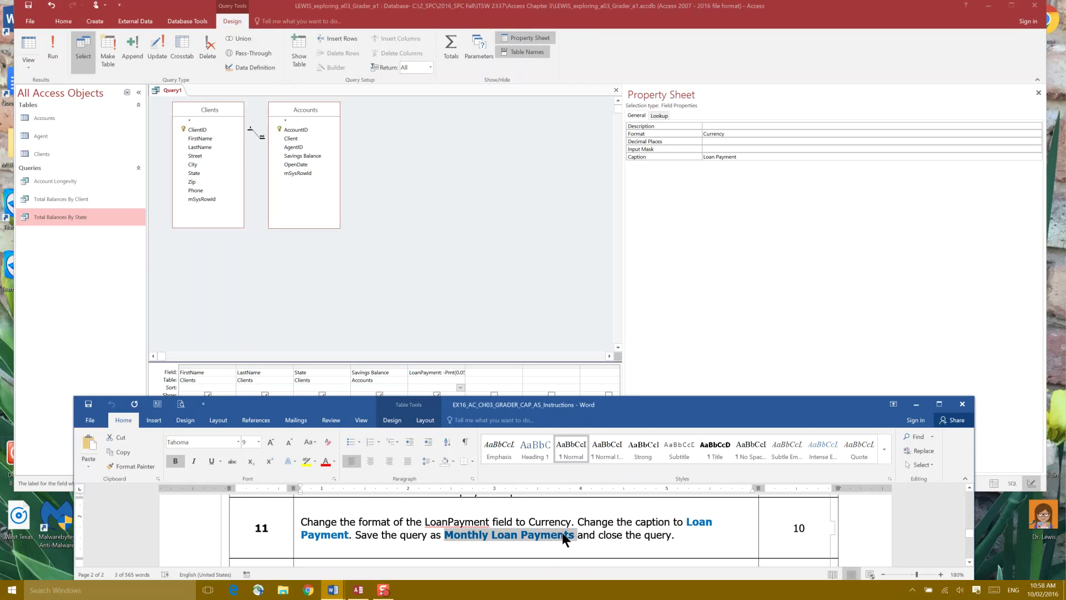
click(735, 259)
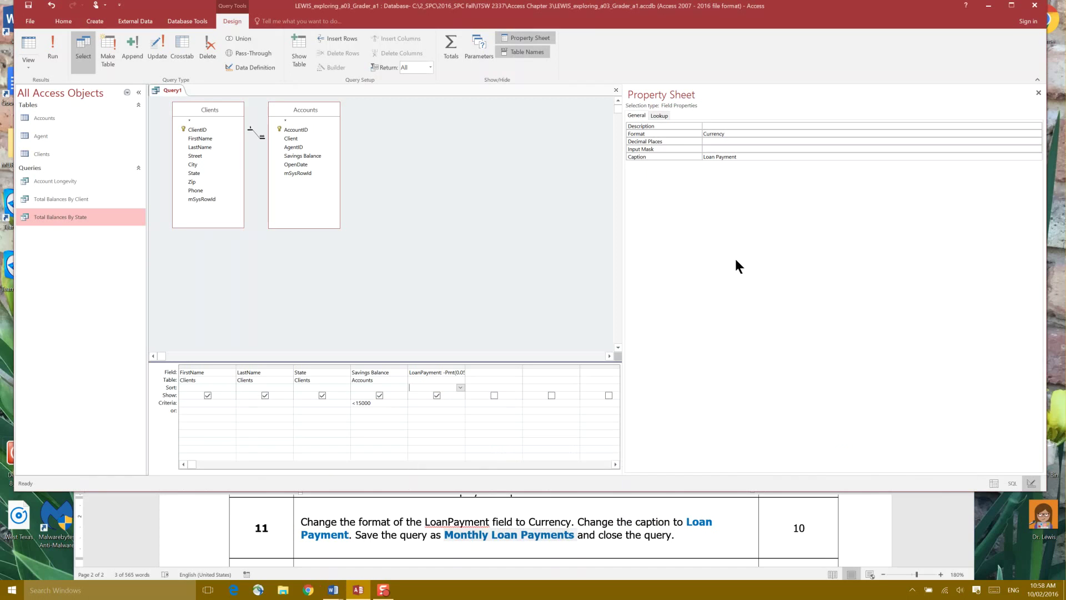
right_click(174, 91)
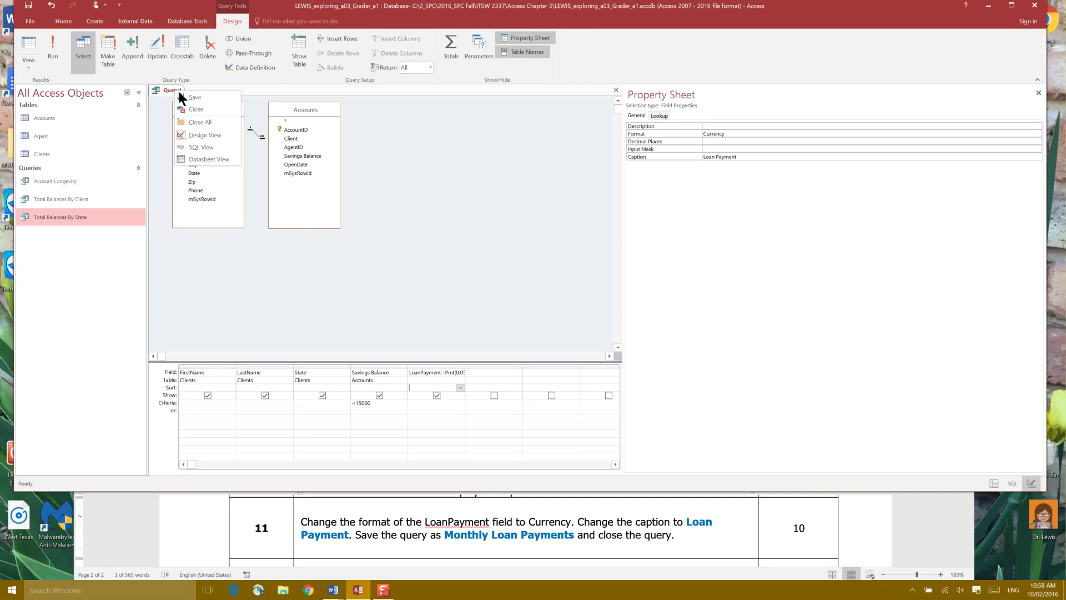
click(181, 100)
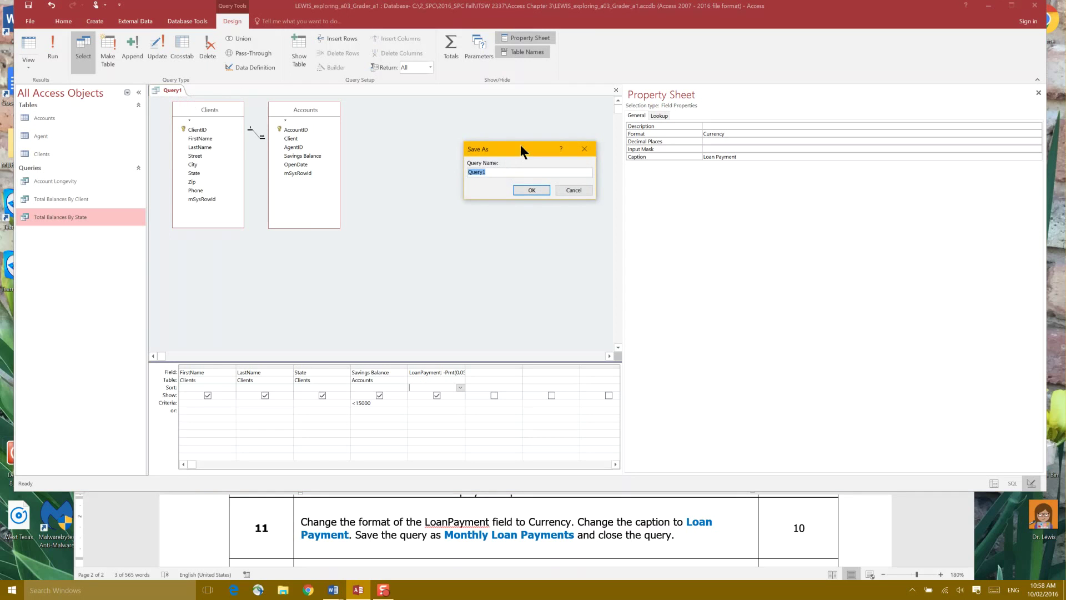
drag(521, 145, 441, 141)
text(Monthly Loan Payments)
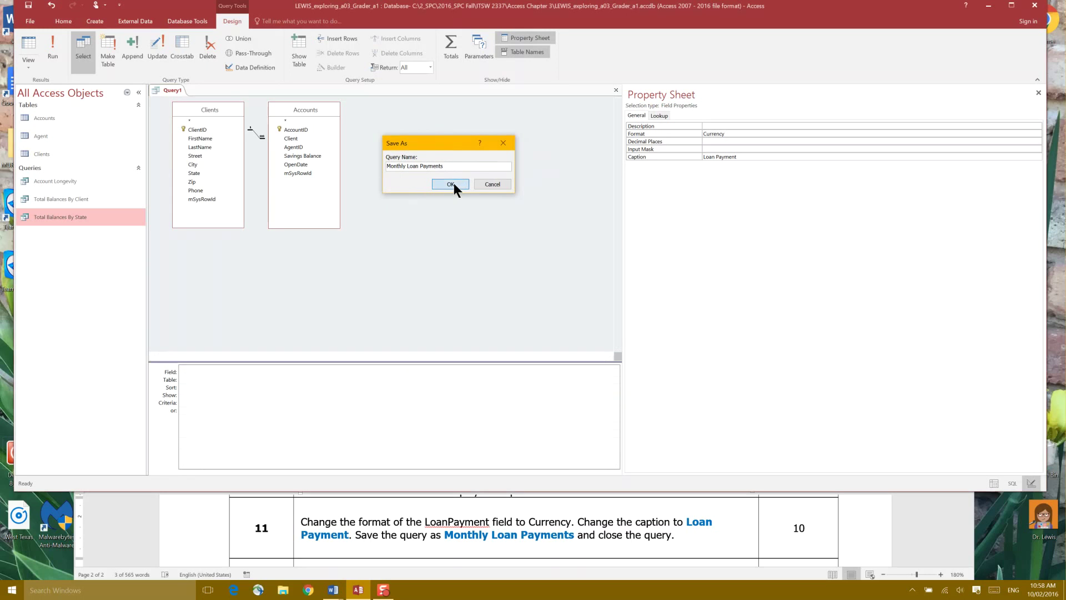
click(451, 184)
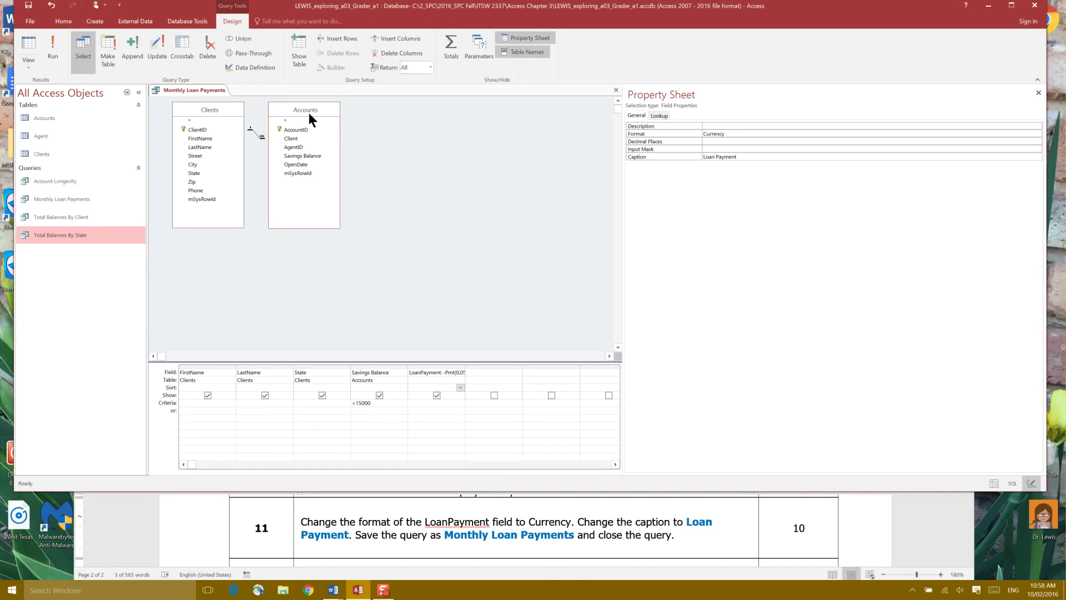
- Run the Monthly Loan Payments query, close it, and bring instruction 12 into view
click(49, 48)
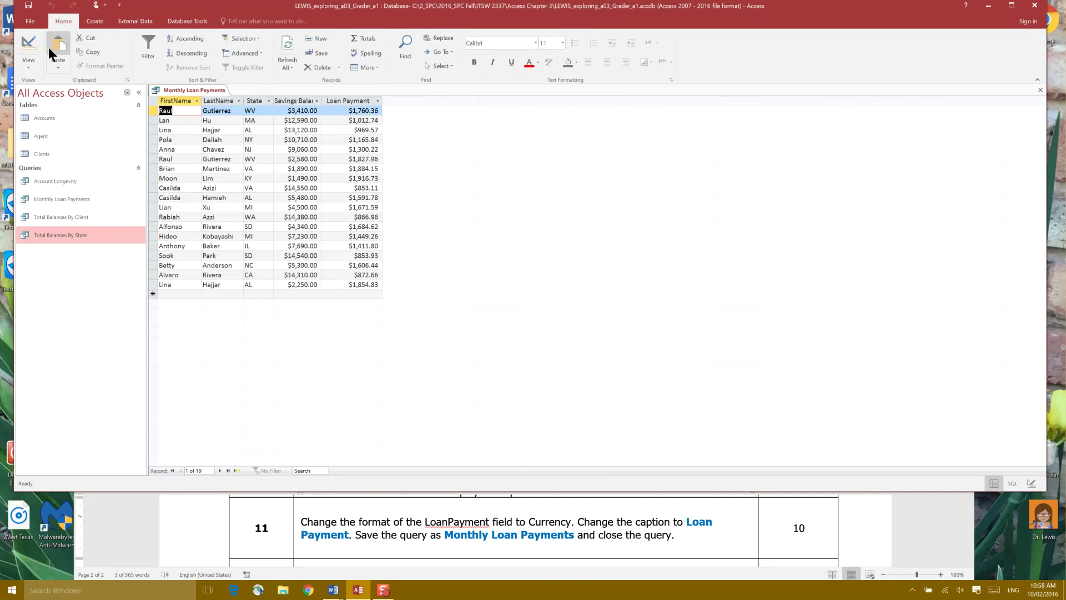
right_click(198, 89)
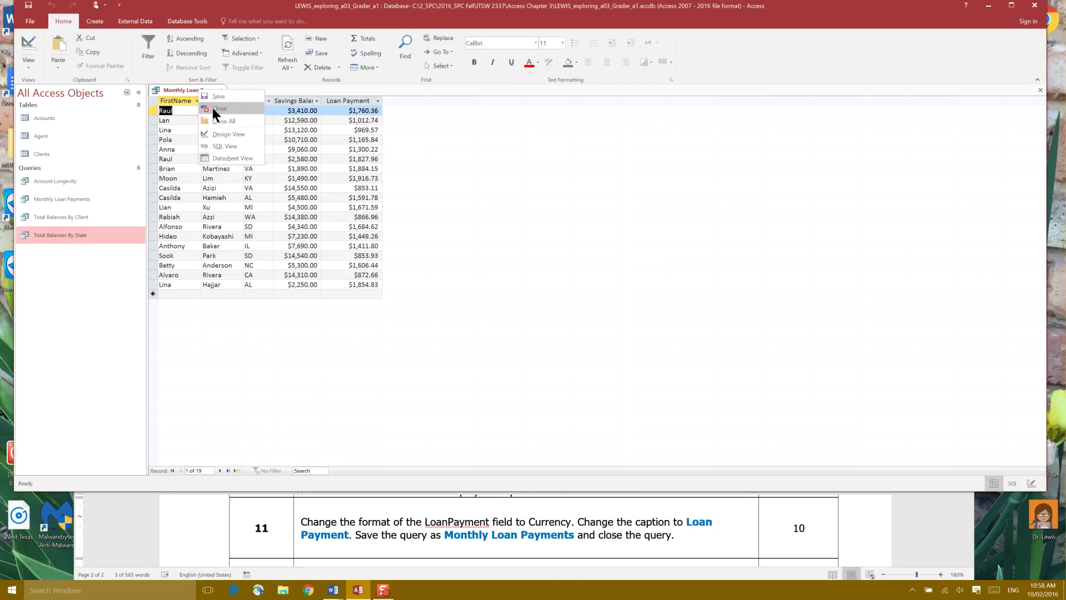
click(215, 109)
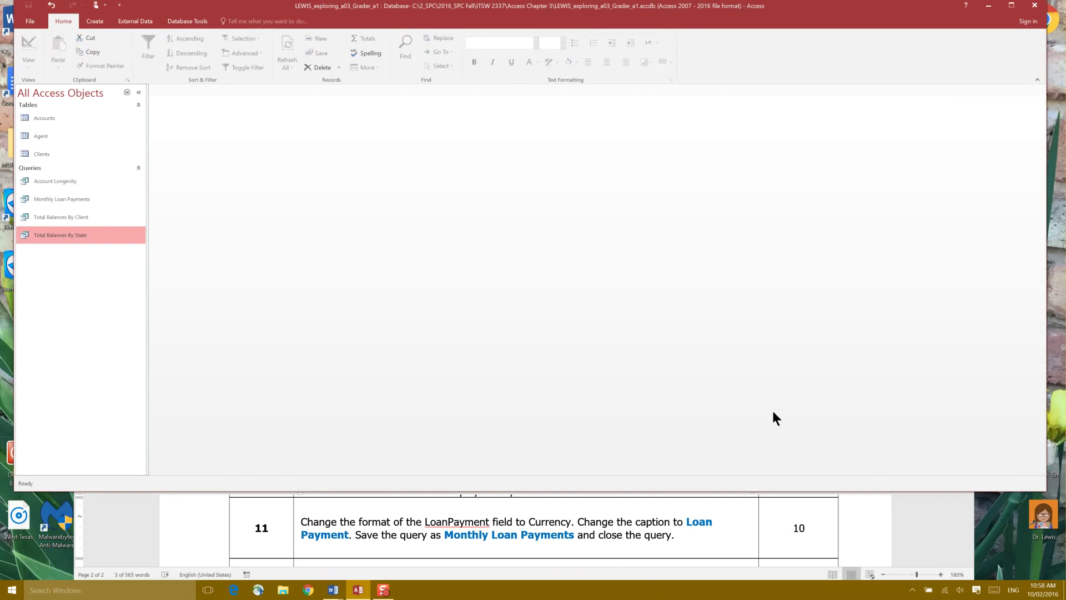
scroll(522, 528, down, 2)
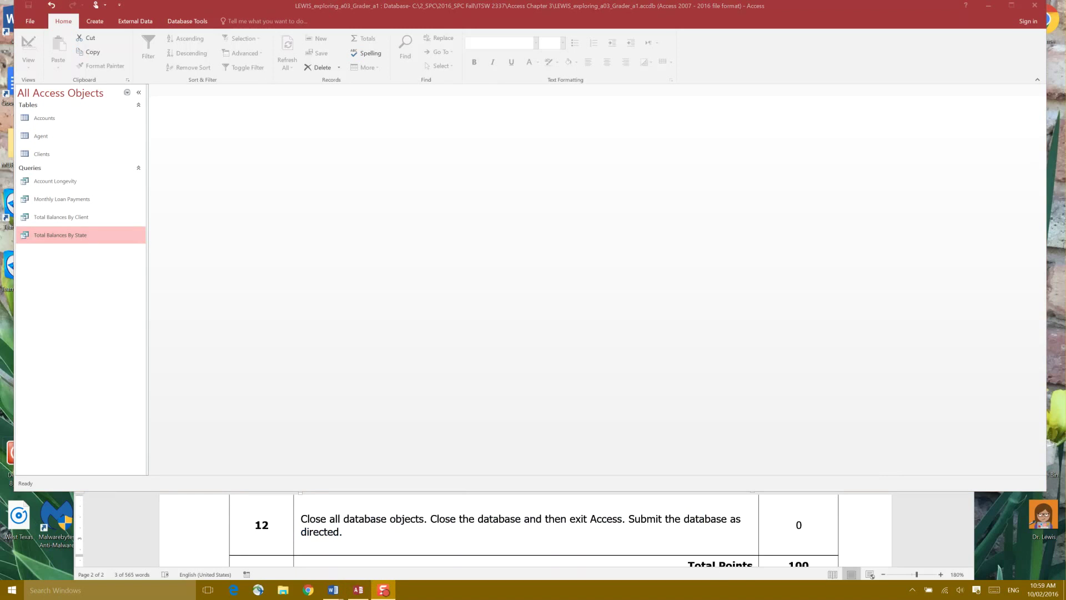